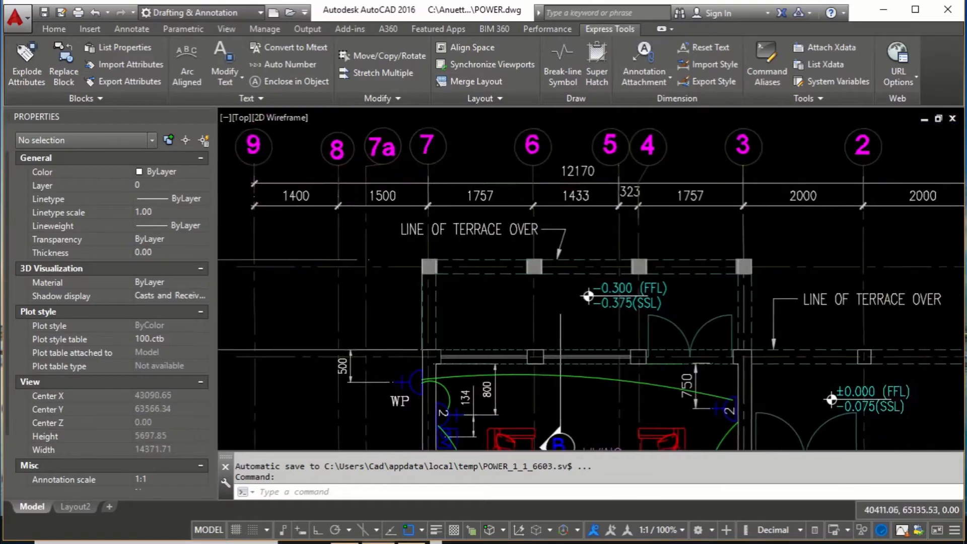
# - Select the grid letter A and use Select Similar to select all matching text in the drawing
pyautogui.scroll(-2, 349, 192)
pyautogui.scroll(-2, 654, 192)
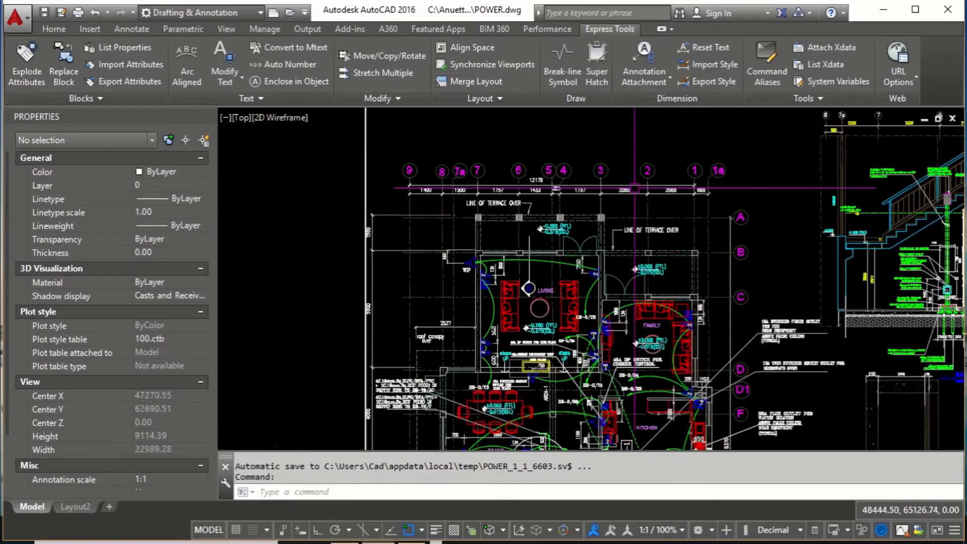
pyautogui.scroll(2, 746, 199)
pyautogui.scroll(4, 746, 199)
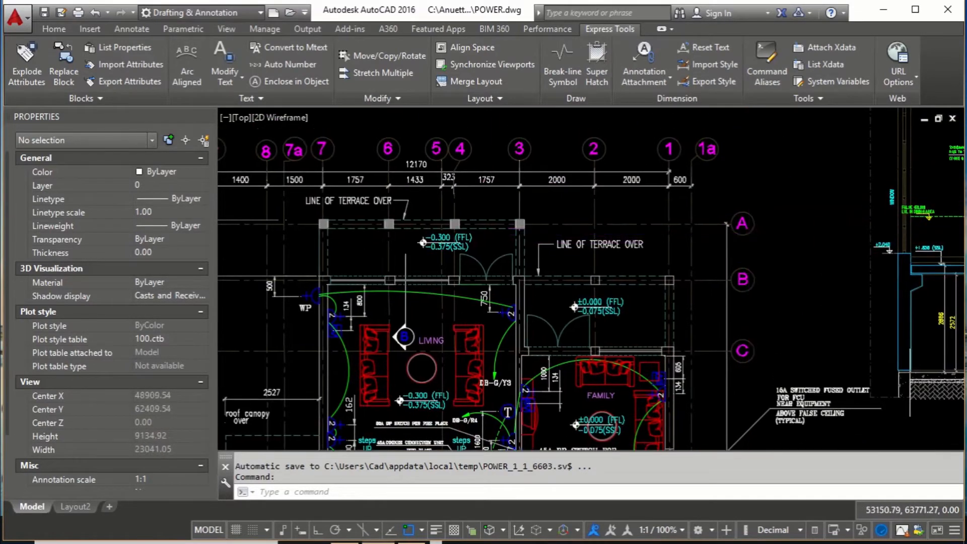
pyautogui.click(735, 214)
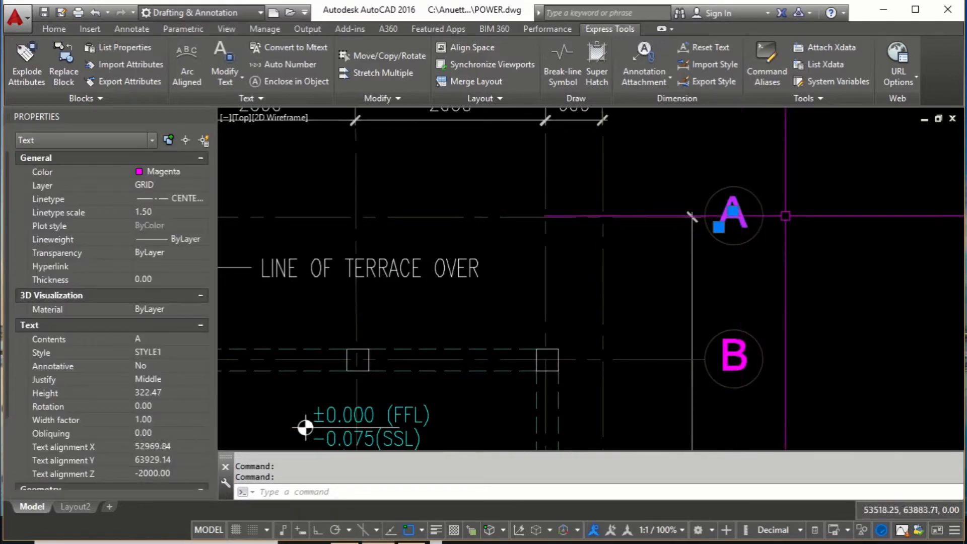
pyautogui.scroll(-4, 691, 215)
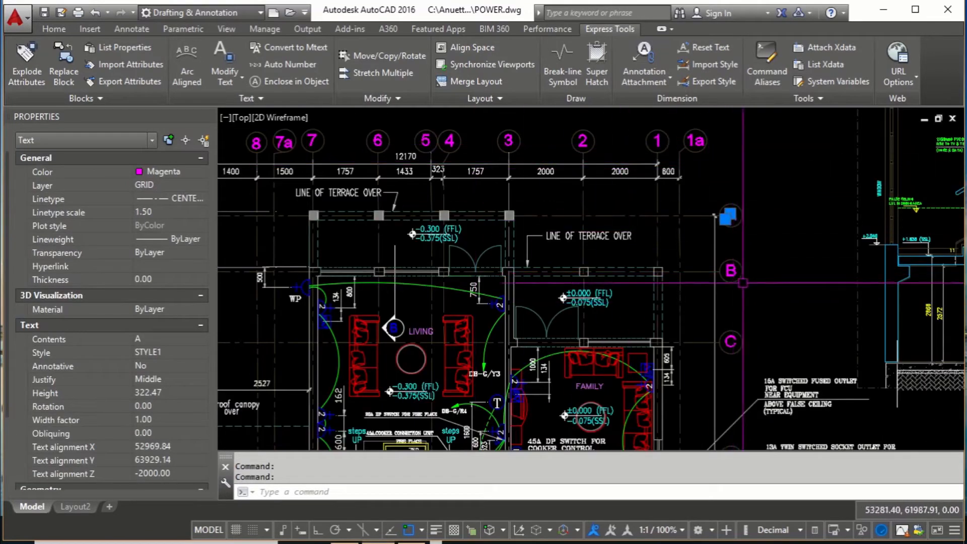
pyautogui.scroll(-2, 753, 265)
pyautogui.scroll(2, 595, 201)
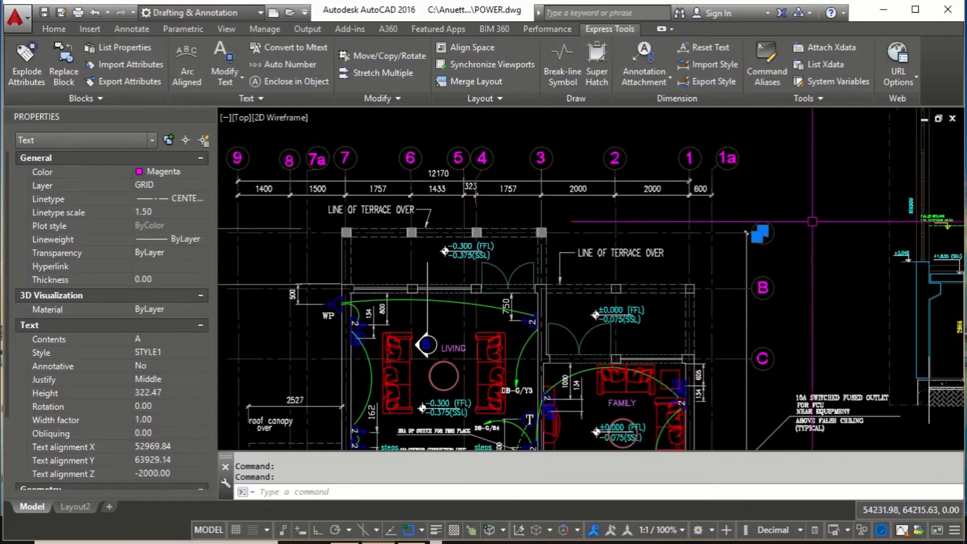
pyautogui.scroll(2, 774, 234)
pyautogui.moveTo(774, 234); pyautogui.dragTo(795, 258, button='middle')
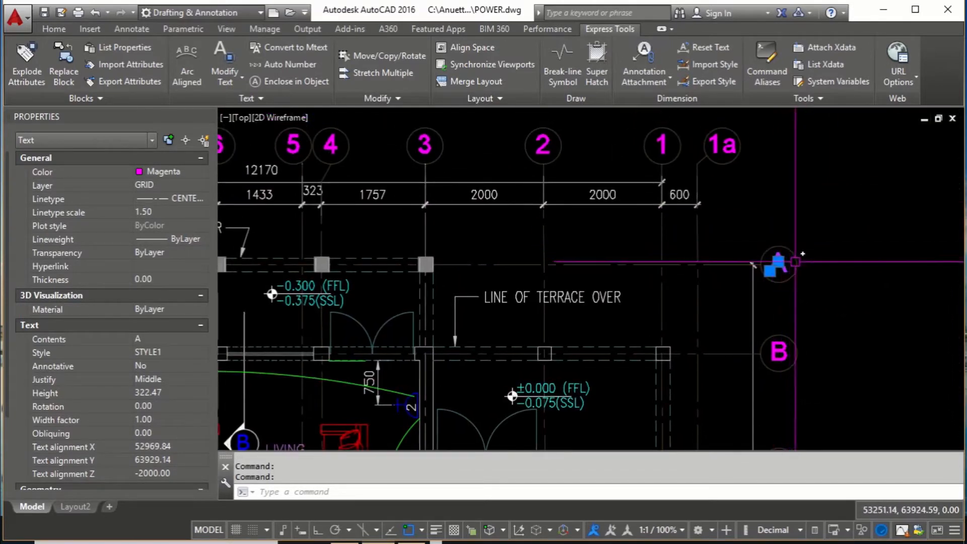
pyautogui.rightClick(773, 257)
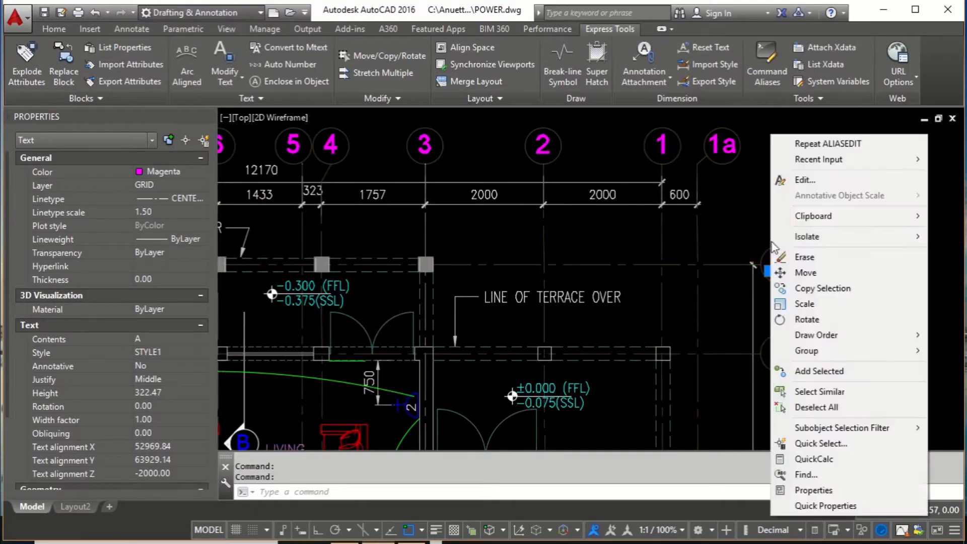
pyautogui.click(854, 391)
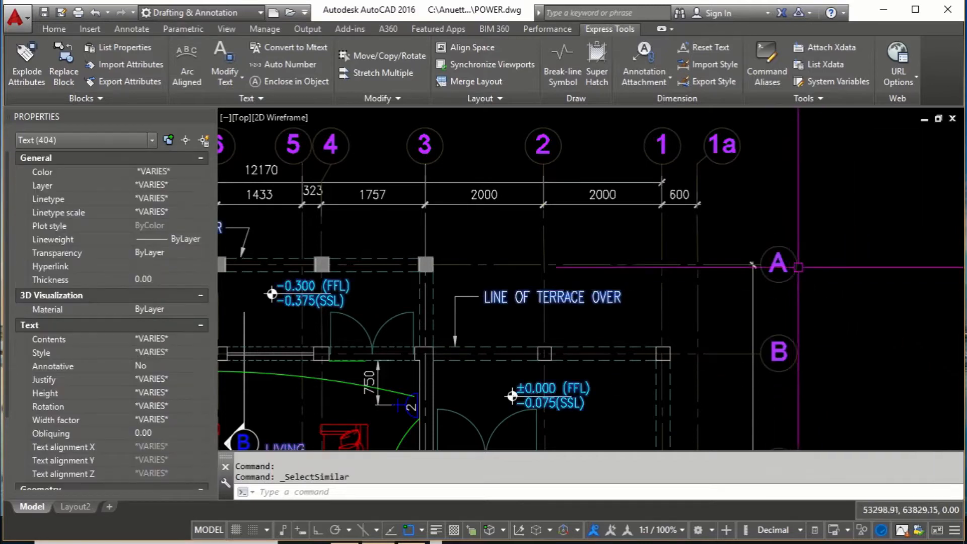
# - Try to move all the selected text objects away from the floor plan, and cancel the move
pyautogui.scroll(-4, 801, 224)
pyautogui.scroll(-2, 801, 224)
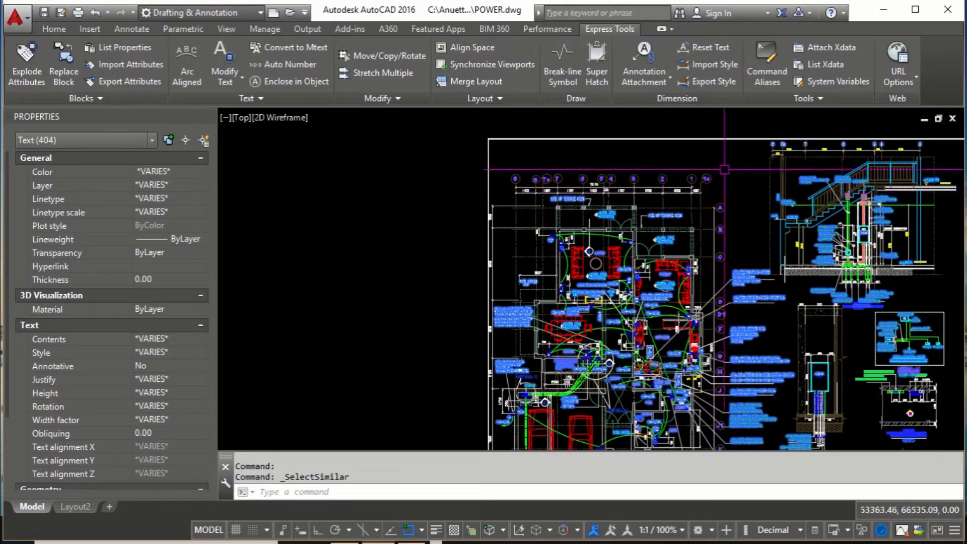
pyautogui.moveTo(720, 180); pyautogui.dragTo(718, 199, button='middle')
pyautogui.scroll(2, 718, 199)
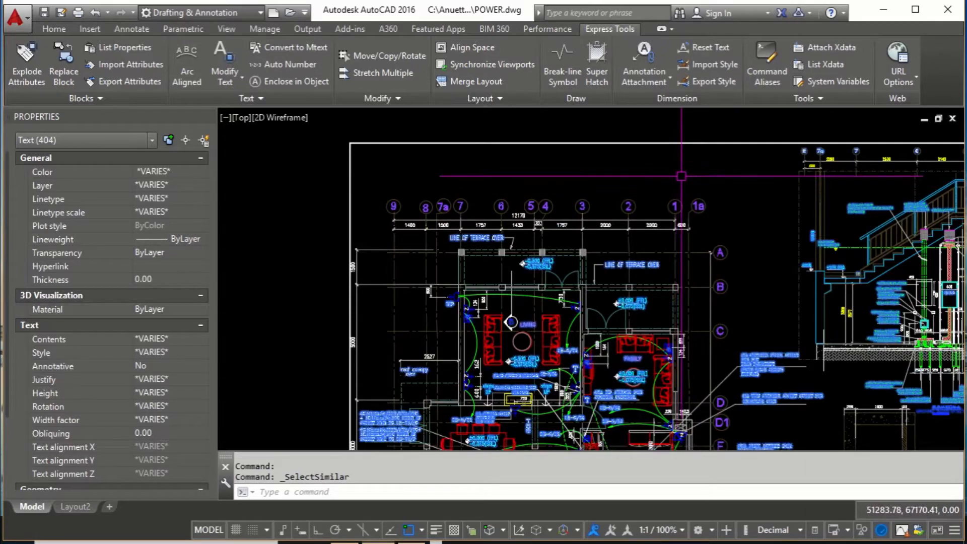
pyautogui.write('m')
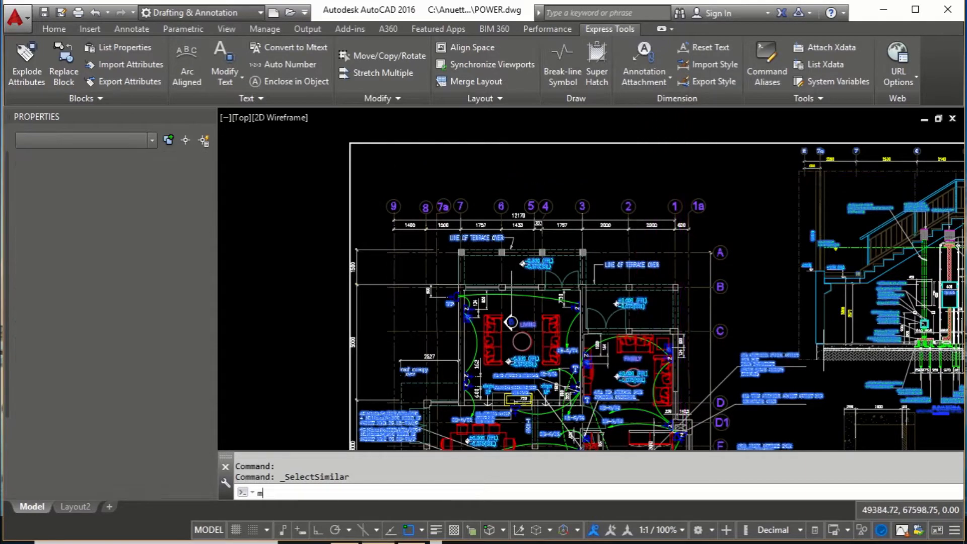
pyautogui.press('Return')
pyautogui.click(650, 171)
pyautogui.scroll(-3, 579, 147)
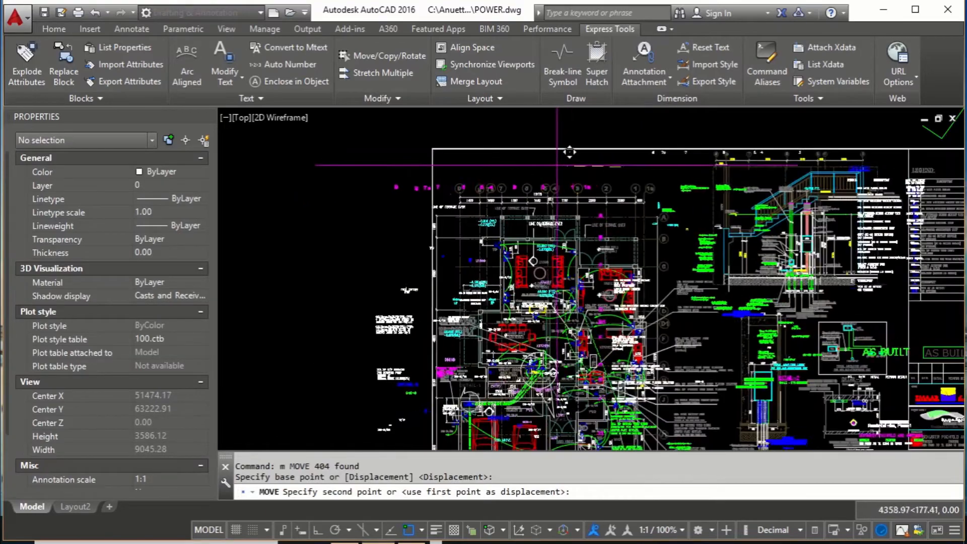
pyautogui.scroll(-3, 498, 143)
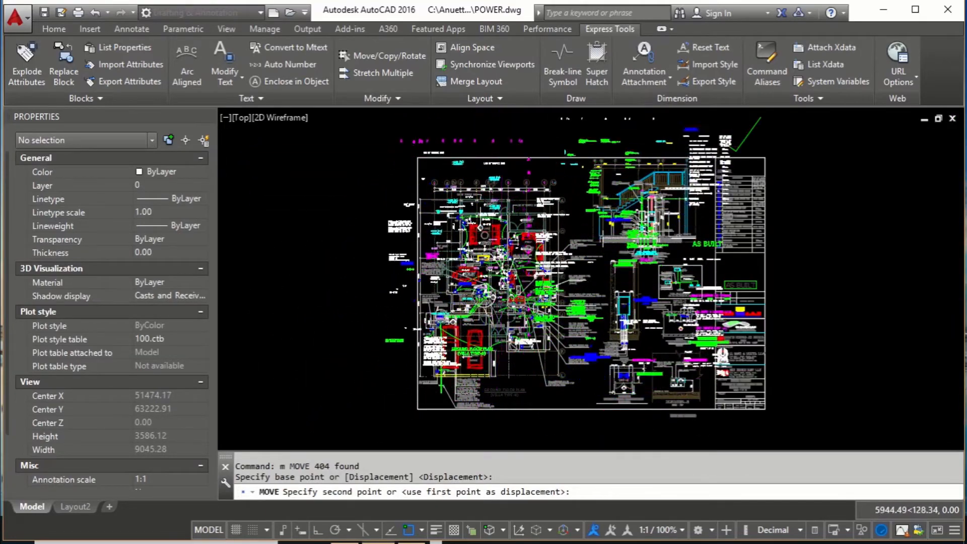
pyautogui.press('Escape')
# - Review the similarity criteria in the SELECTSIMILAR settings and close them without changes
pyautogui.scroll(2, 533, 160)
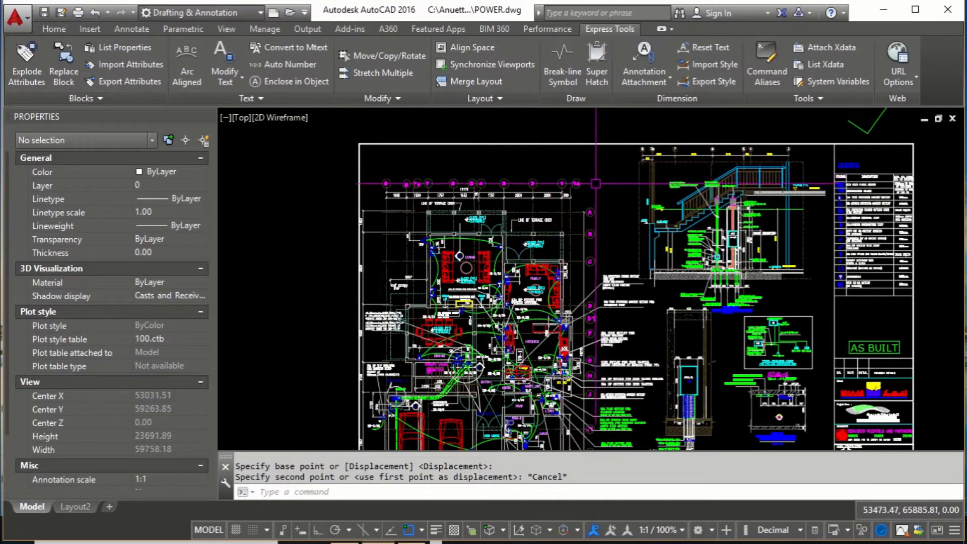
pyautogui.scroll(2, 596, 185)
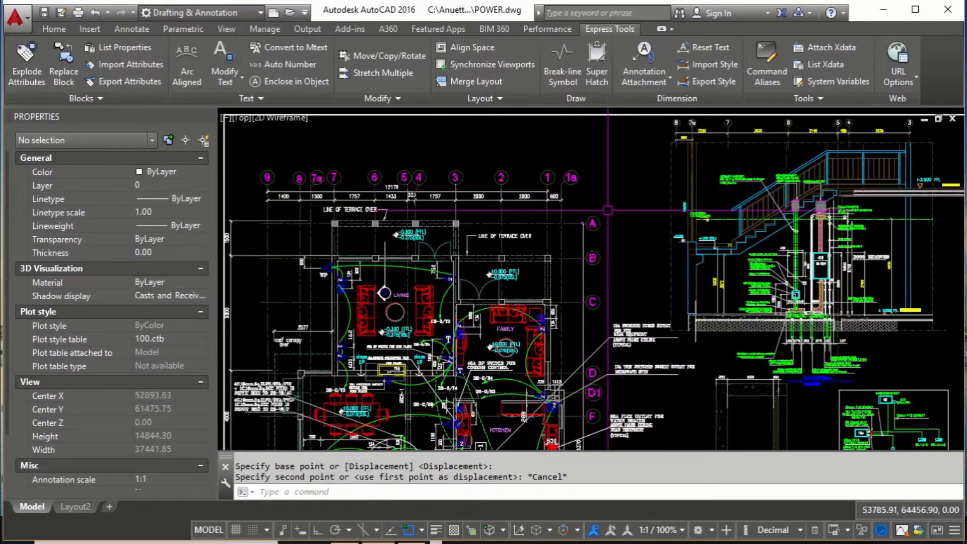
pyautogui.scroll(2, 603, 214)
pyautogui.scroll(-2, 614, 227)
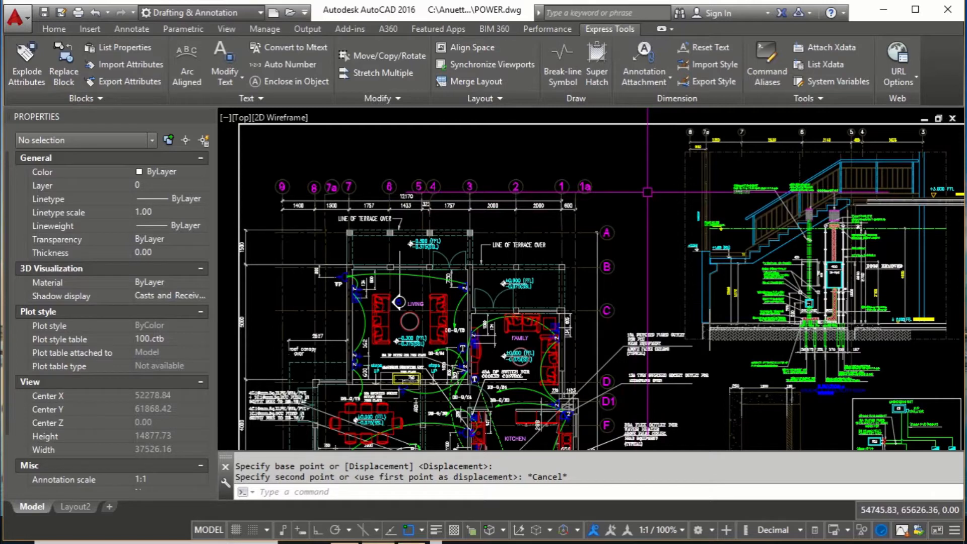
pyautogui.write('selectsimilar')
pyautogui.press('Return')
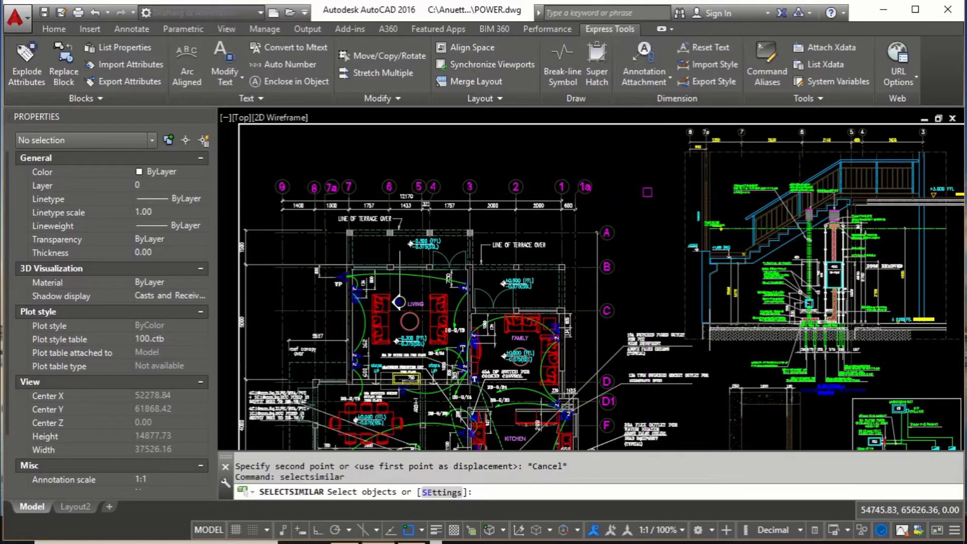
pyautogui.click(441, 493)
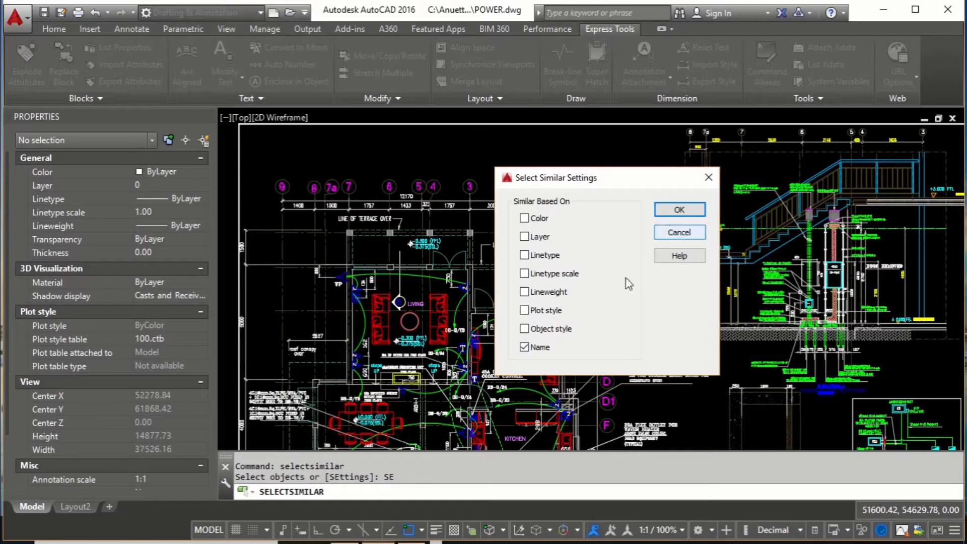
pyautogui.click(685, 236)
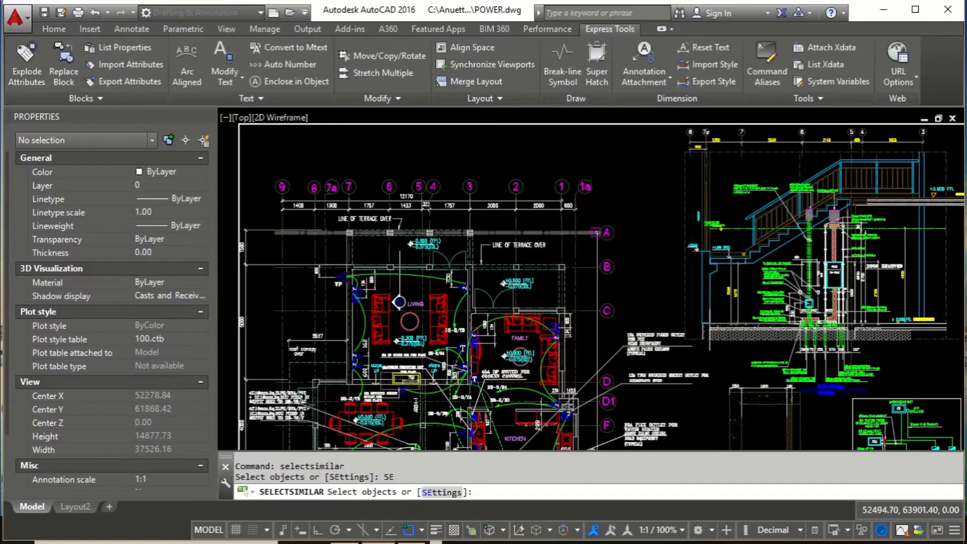
# - Select the grid letter A to check its object type and properties, and clear the selection
pyautogui.scroll(6, 596, 232)
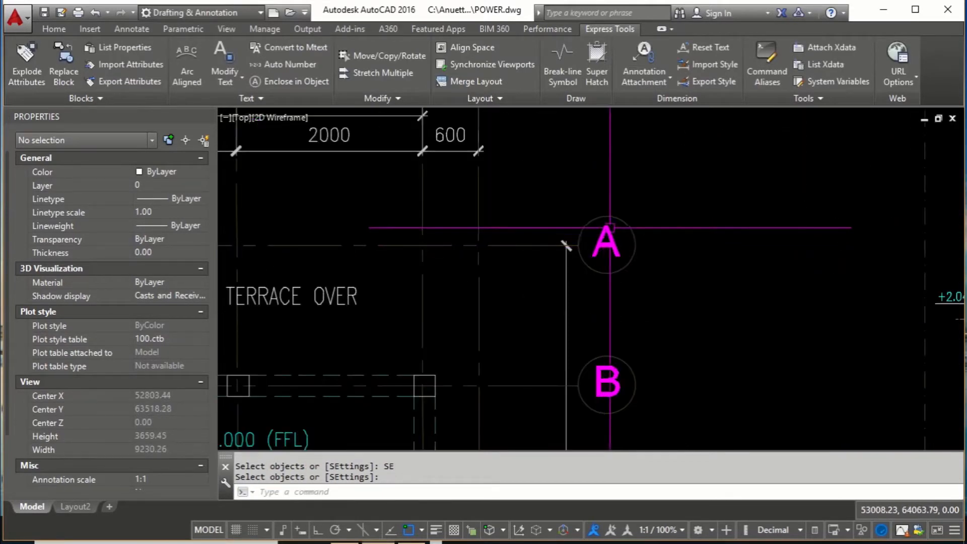
pyautogui.click(608, 236)
pyautogui.press('Return')
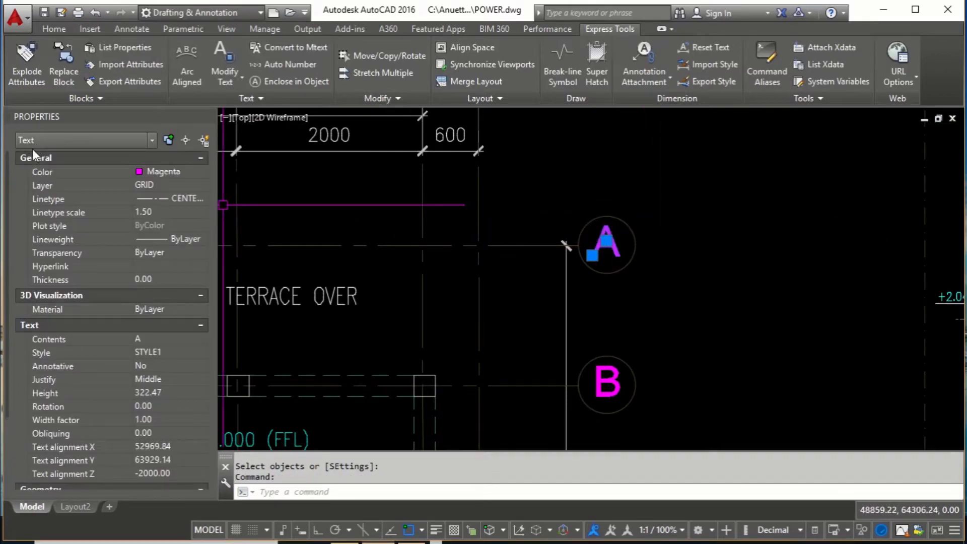
pyautogui.scroll(-4, 514, 277)
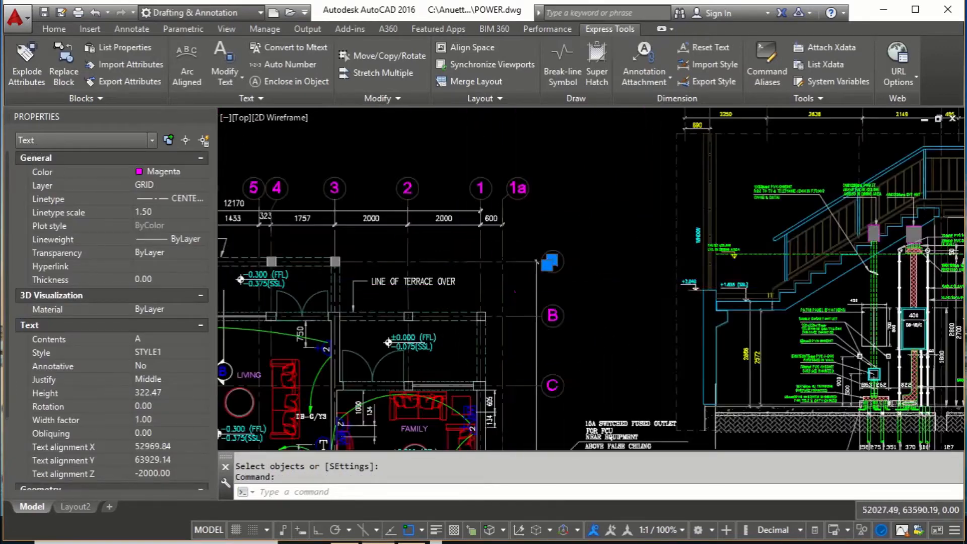
pyautogui.moveTo(472, 288); pyautogui.dragTo(504, 302, button='middle')
pyautogui.scroll(4, 458, 218)
pyautogui.press('Escape')
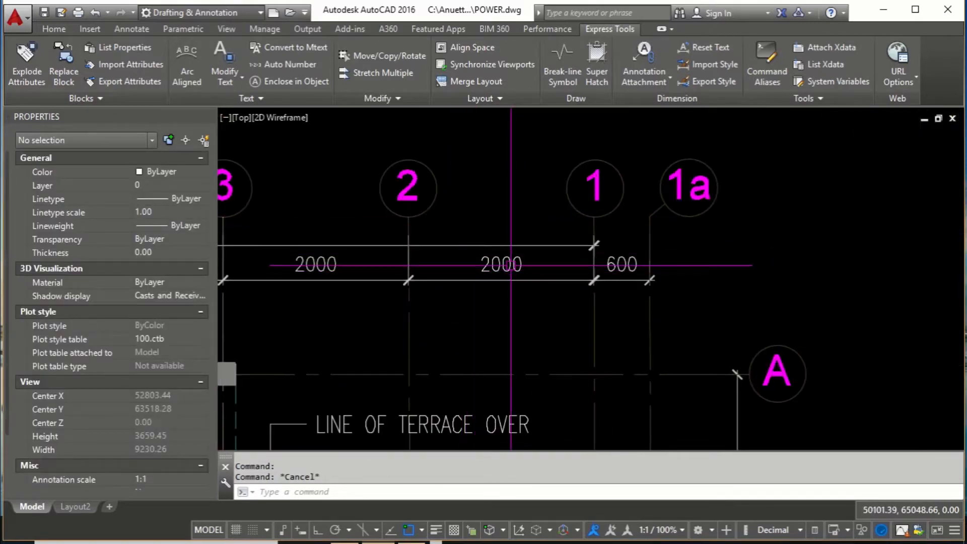
# - Select the dimension between grids 2 and 1 to check its object type and properties, and clear the selection
pyautogui.click(506, 275)
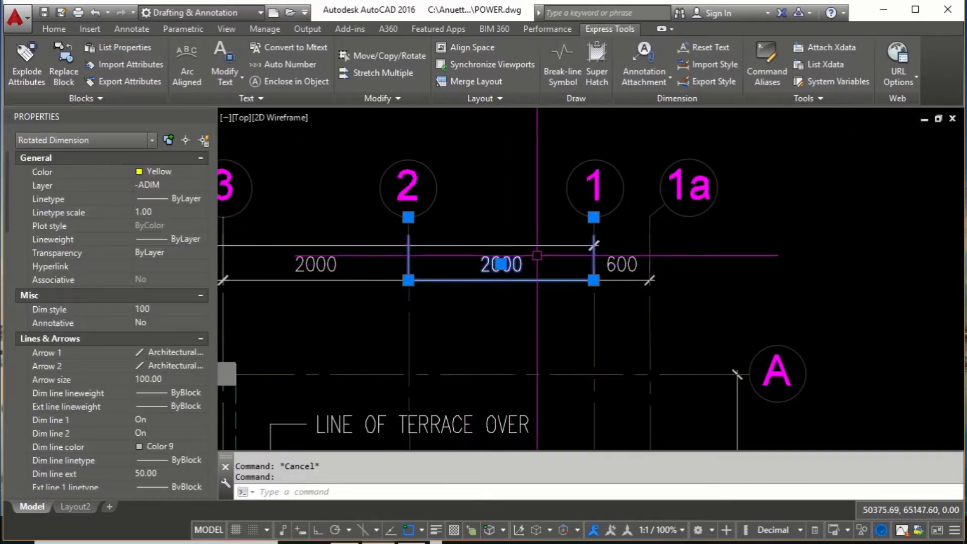
pyautogui.scroll(-2, 556, 214)
pyautogui.scroll(-3, 453, 226)
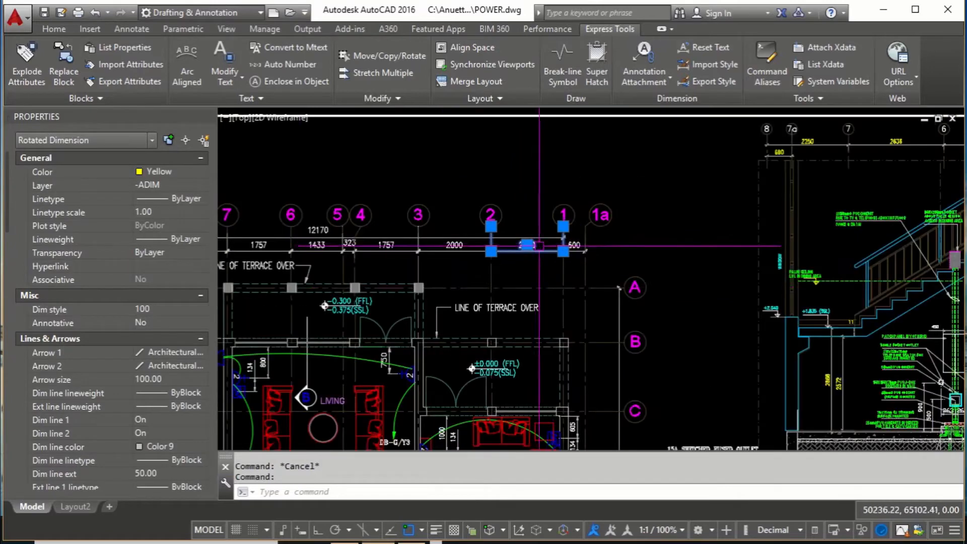
pyautogui.scroll(3, 459, 268)
pyautogui.press('Escape')
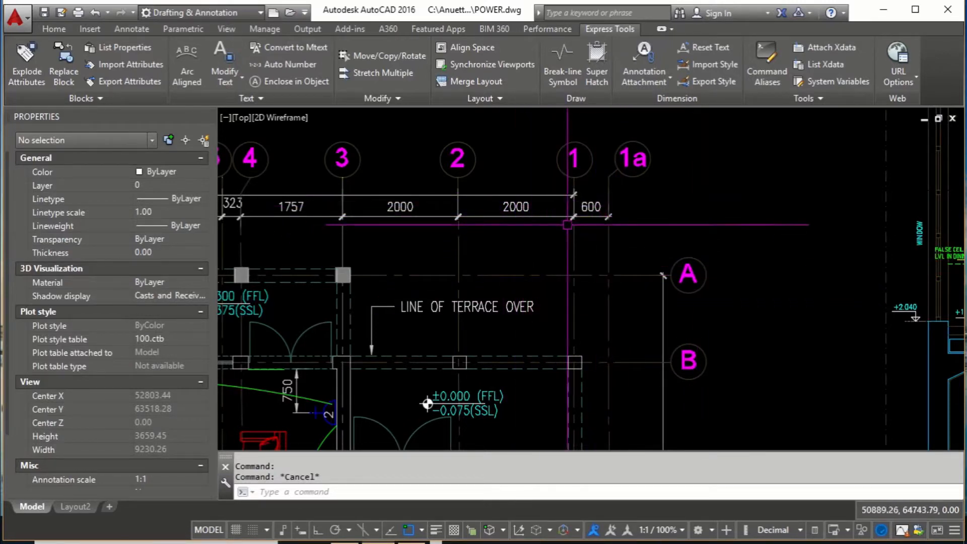
# - Select the "LINE OF TERRACE OVER" note between grids 3 and 1 to check its properties, and clear the selection
pyautogui.moveTo(477, 309); pyautogui.dragTo(516, 289, button='middle')
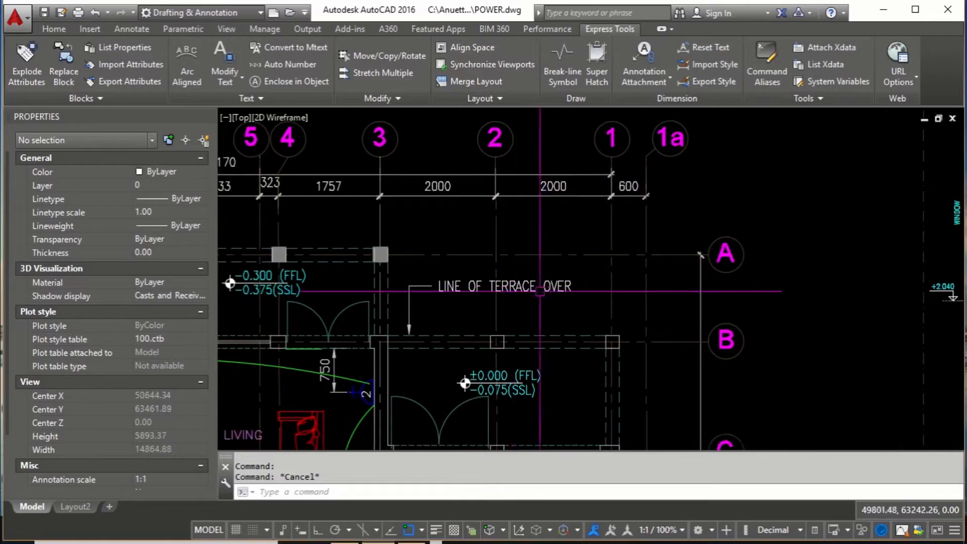
pyautogui.moveTo(454, 288); pyautogui.dragTo(458, 285, button='middle')
pyautogui.click(494, 286)
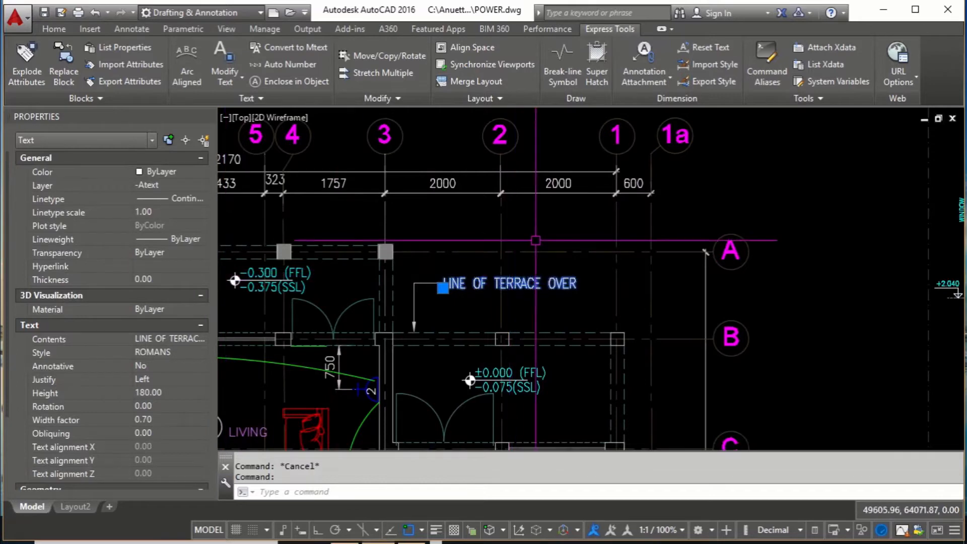
pyautogui.scroll(-3, 535, 241)
pyautogui.scroll(3, 655, 237)
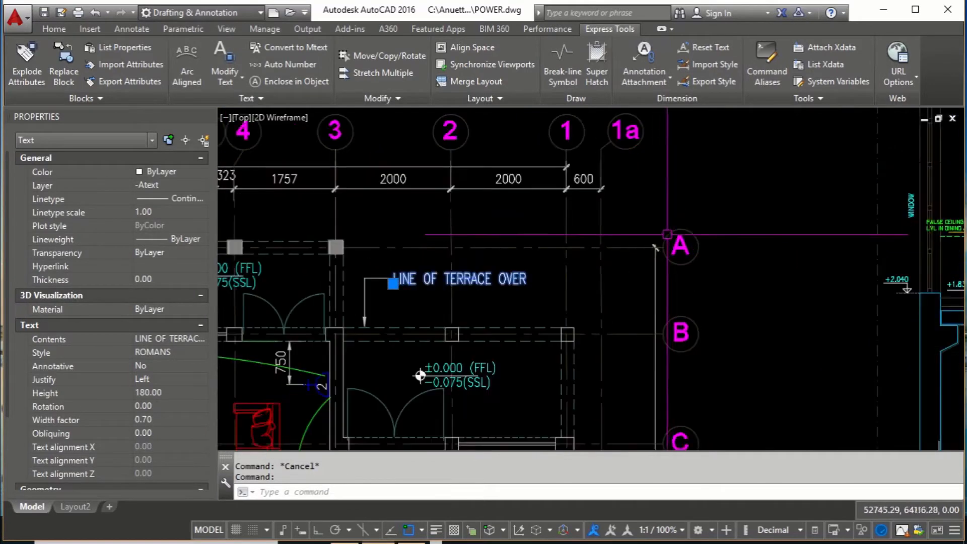
pyautogui.scroll(-3, 668, 234)
pyautogui.press('Escape')
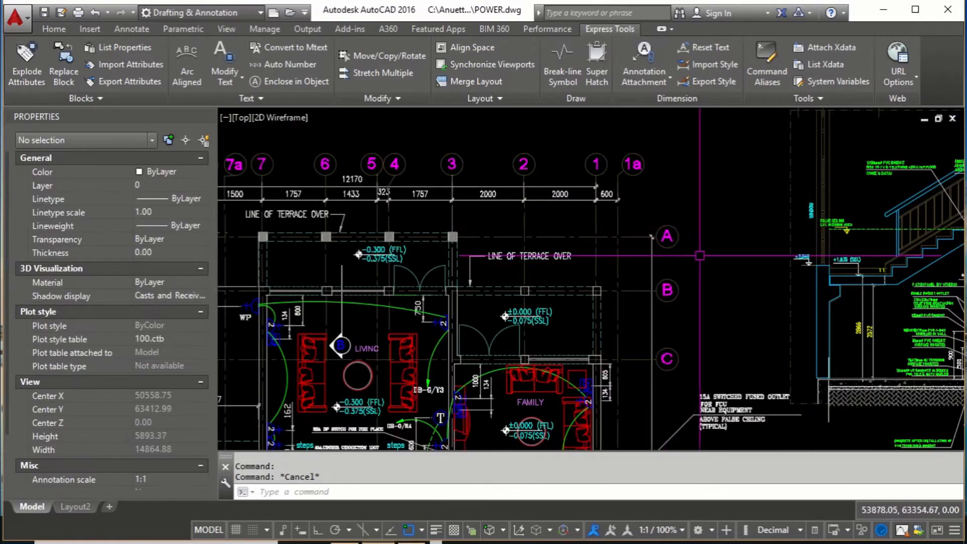
pyautogui.press('Escape')
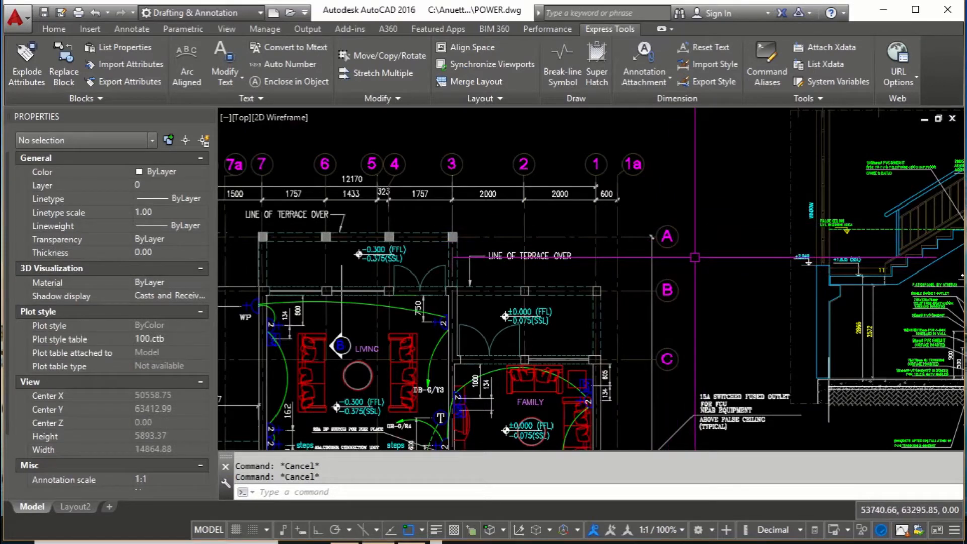
# - Add Color and Layer to the similarity criteria in the SELECTSIMILAR settings, keeping Name enabled
pyautogui.write('se')
pyautogui.press('Escape')
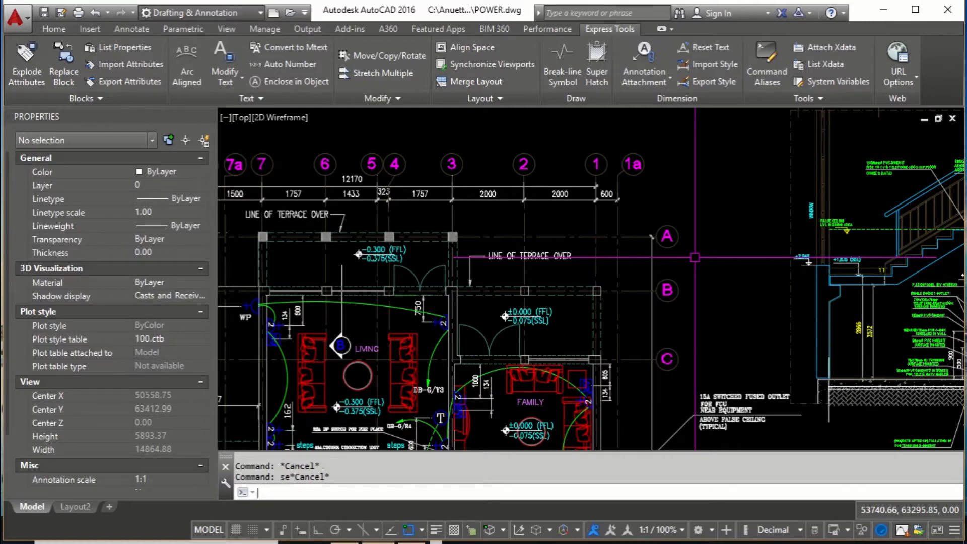
pyautogui.write('SELECTSIMILAR')
pyautogui.press('Return')
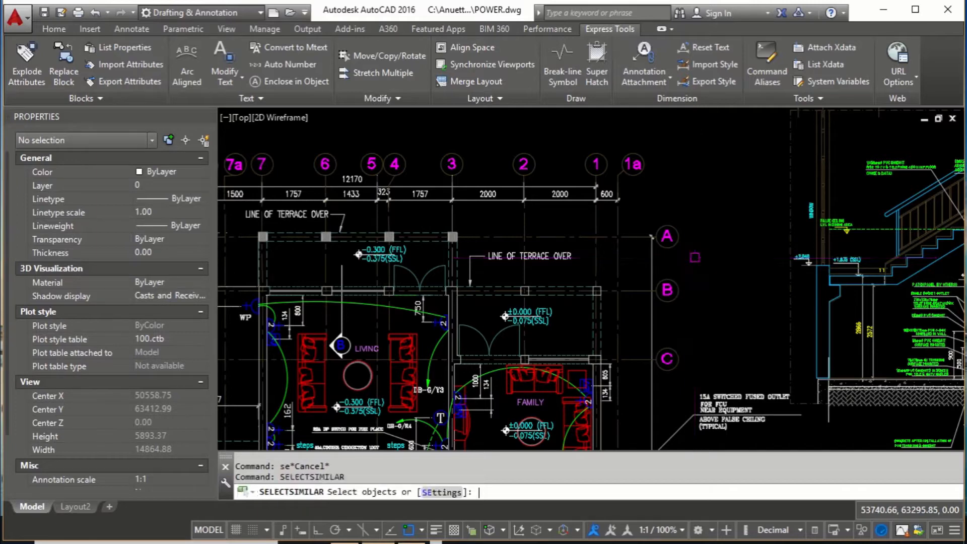
pyautogui.click(441, 492)
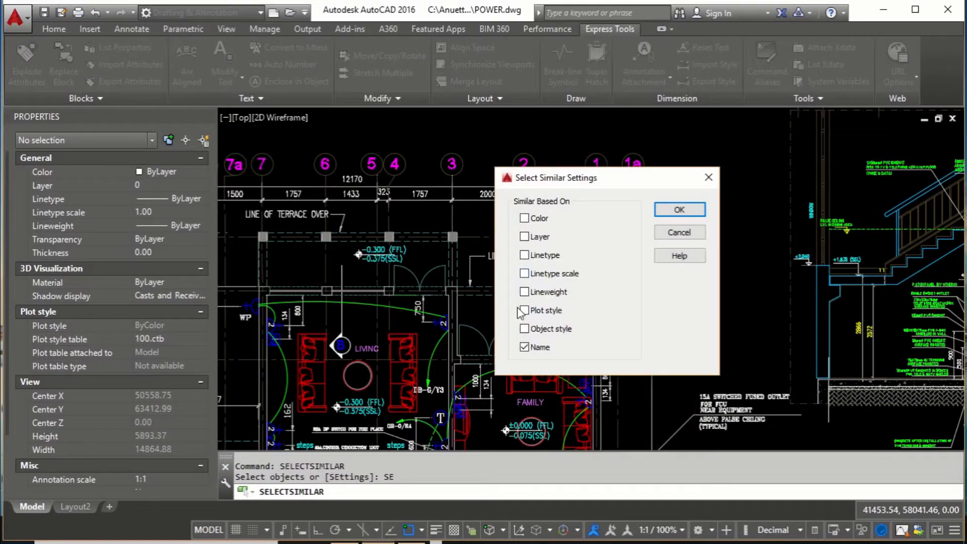
pyautogui.click(540, 238)
pyautogui.click(537, 222)
pyautogui.click(681, 210)
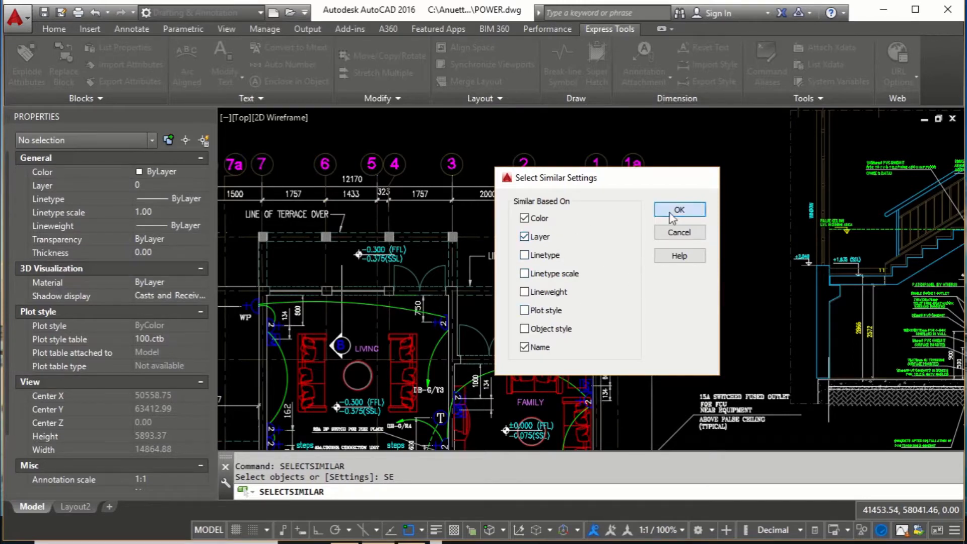
# - Confirm the similarity settings and use Select Similar on the grid letter A to pick the magenta text on the GRID layer
pyautogui.press('Return')
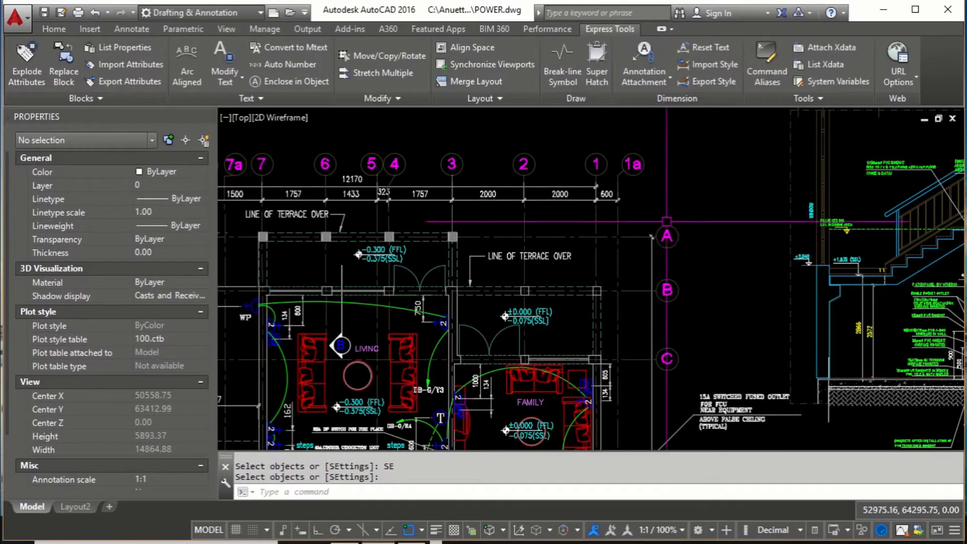
pyautogui.scroll(4, 655, 237)
pyautogui.click(672, 211)
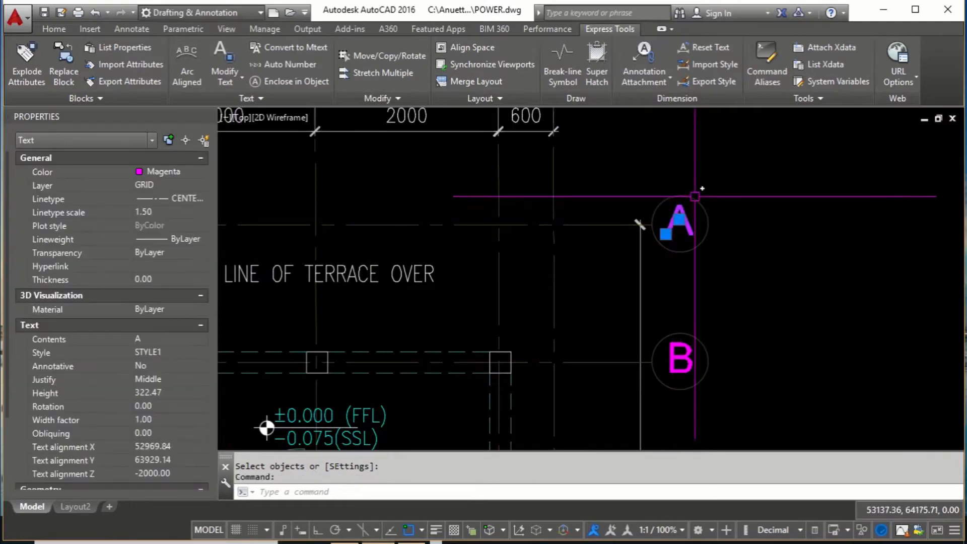
pyautogui.rightClick(696, 199)
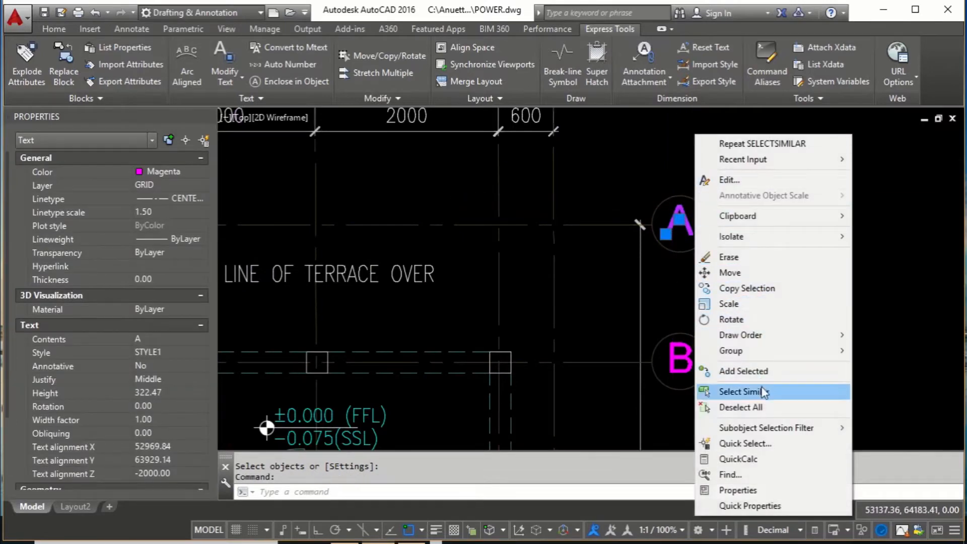
pyautogui.click(744, 392)
pyautogui.scroll(-10, 615, 217)
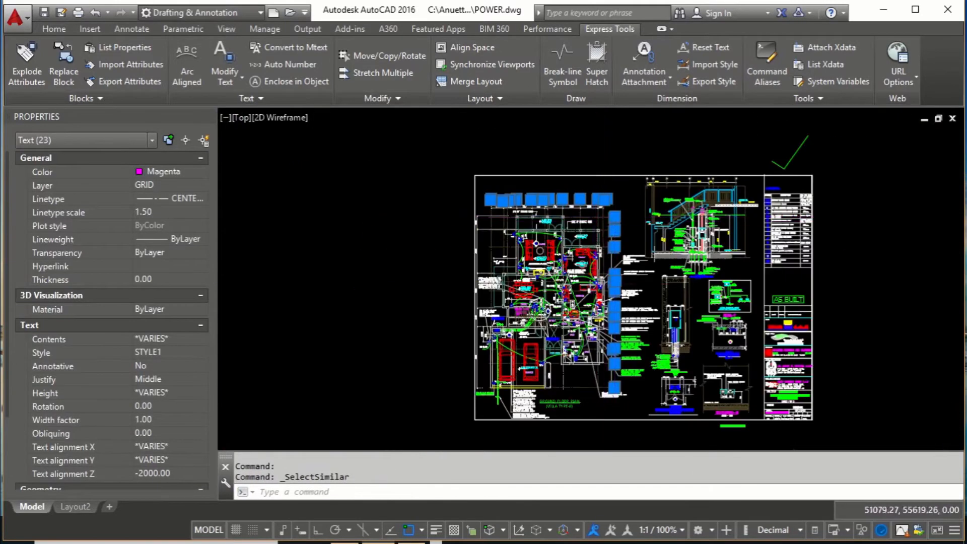
pyautogui.scroll(5, 554, 237)
pyautogui.scroll(-3, 680, 218)
# - Try to move the selected grid labels away from the floor plan, outside the sheet border
pyautogui.press('Escape')
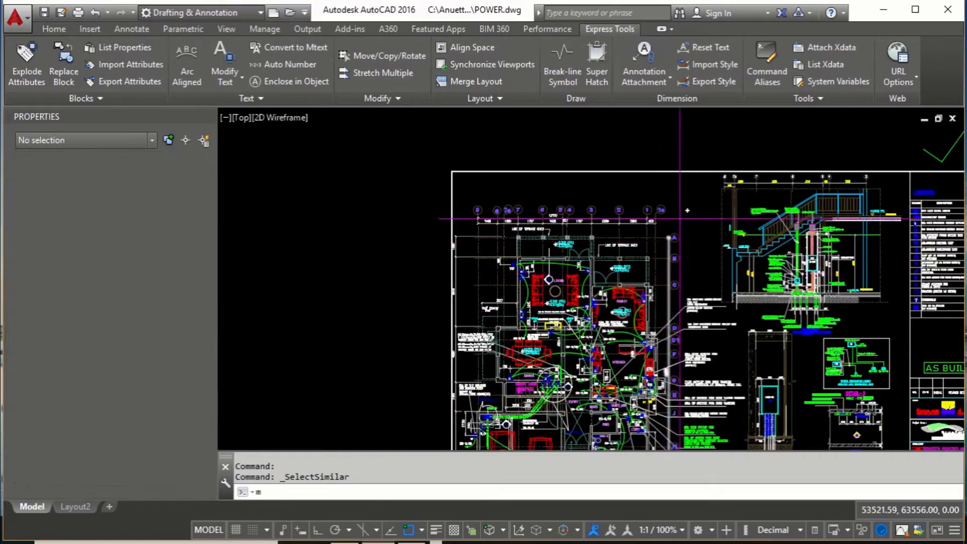
pyautogui.press('space')
pyautogui.click(673, 114)
pyautogui.scroll(-4, 550, 145)
pyautogui.scroll(2, 489, 142)
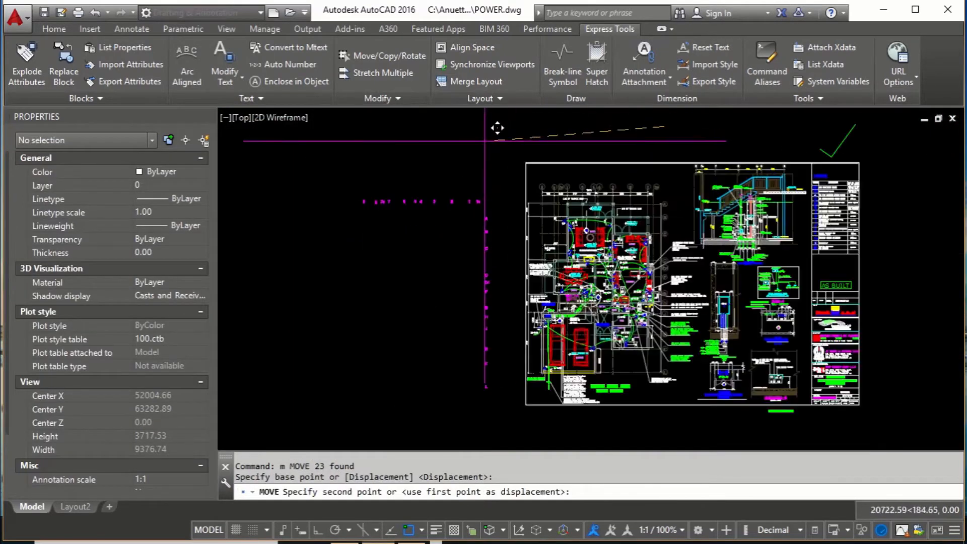
pyautogui.press('Escape')
# - Examine the numbered and lettered grid labels around the floor plan
pyautogui.scroll(4, 657, 185)
pyautogui.scroll(-1, 666, 198)
pyautogui.moveTo(666, 198)
pyautogui.mouseDown(button='middle')
pyautogui.moveTo(482, 188)
pyautogui.moveTo(594, 233)
pyautogui.mouseUp(button='middle')
pyautogui.scroll(5, 499, 202)
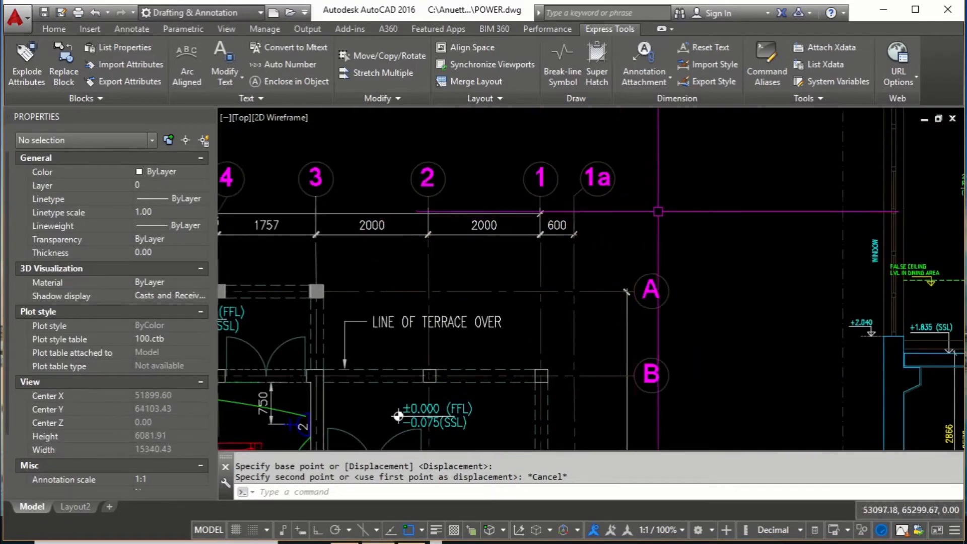
pyautogui.scroll(-6, 660, 214)
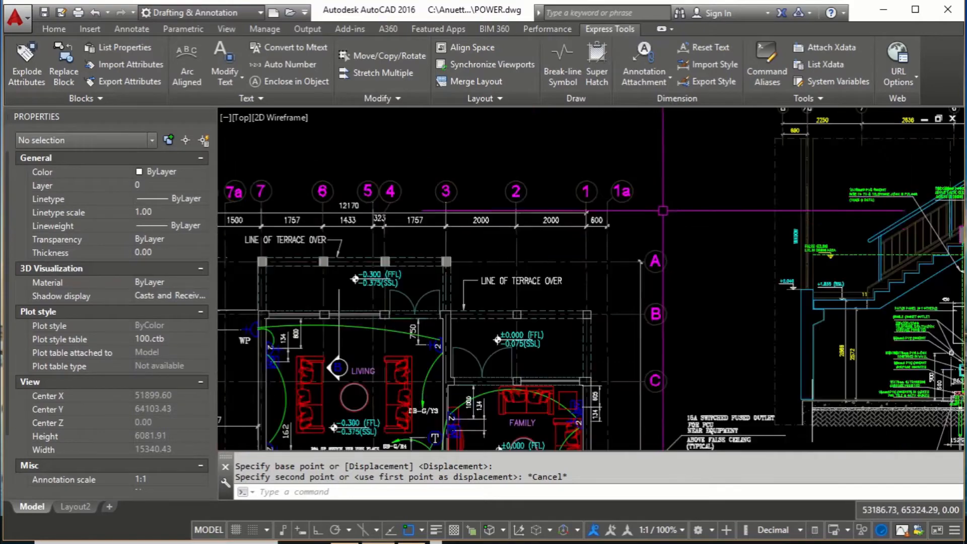
pyautogui.moveTo(663, 216); pyautogui.dragTo(569, 191, button='middle')
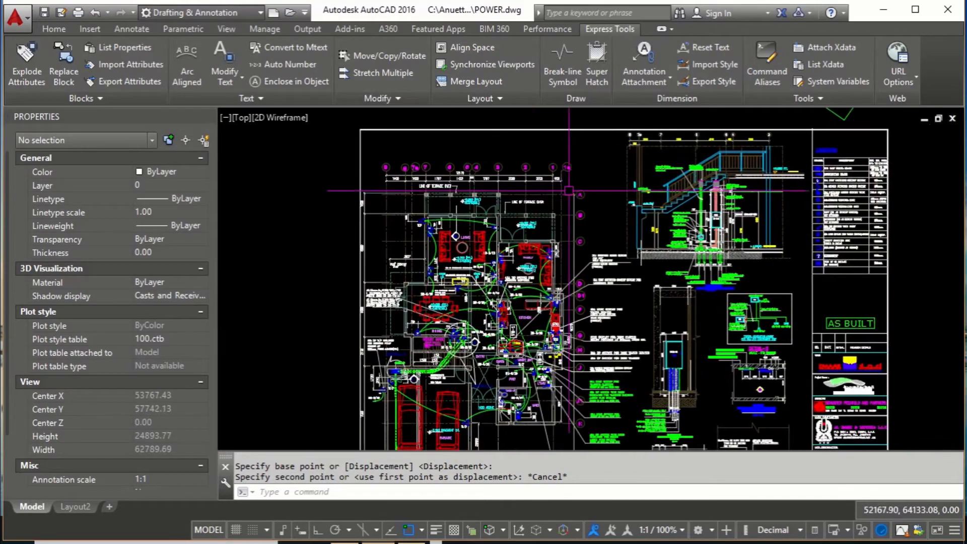
pyautogui.scroll(4, 561, 175)
pyautogui.moveTo(432, 174); pyautogui.dragTo(511, 193, button='middle')
pyautogui.scroll(4, 392, 170)
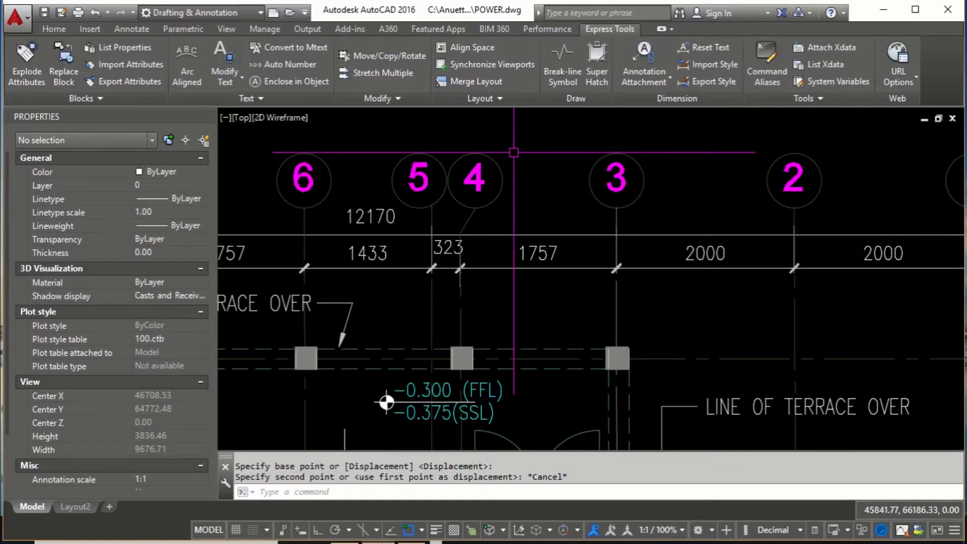
pyautogui.scroll(-8, 514, 152)
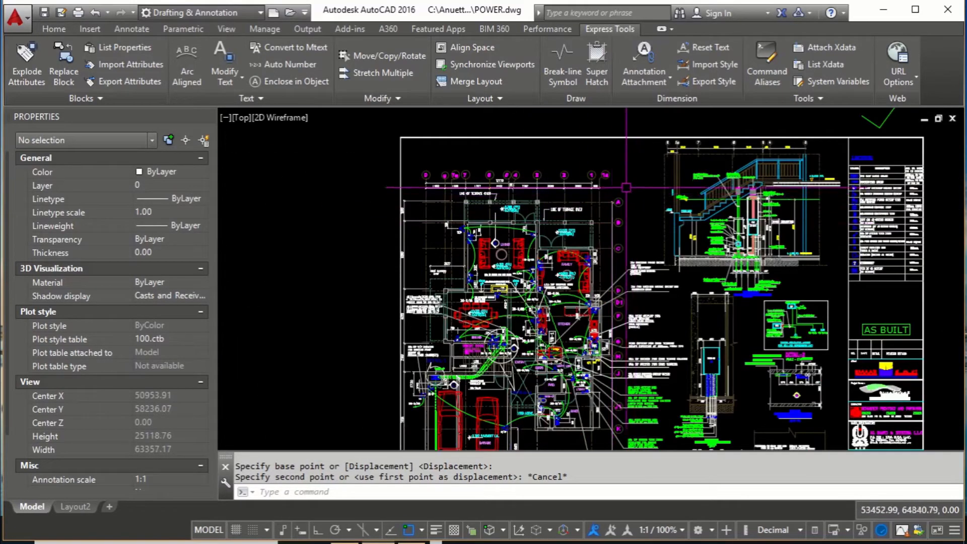
pyautogui.scroll(3, 630, 187)
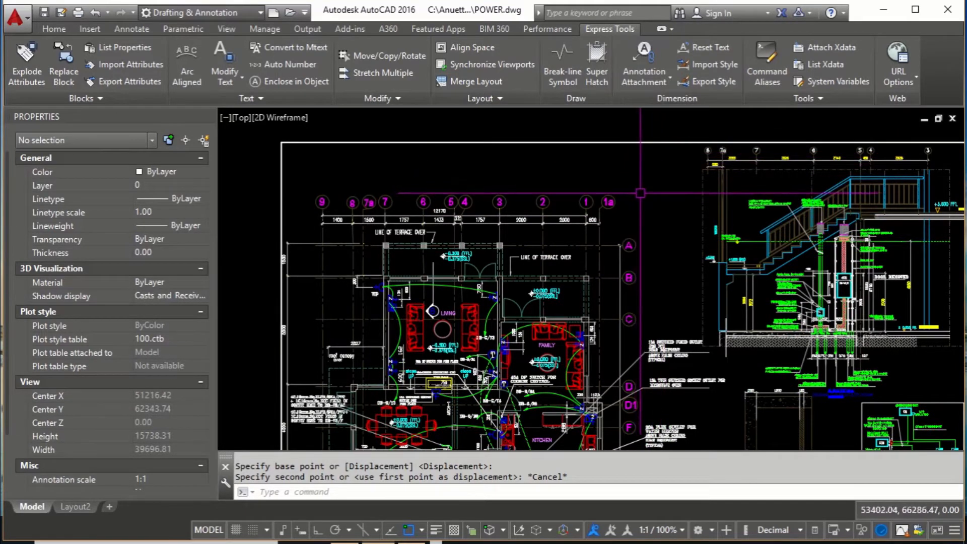
# - Select the grid letter A again and extend the selection to every similar grid label with Select Similar
pyautogui.scroll(9, 630, 240)
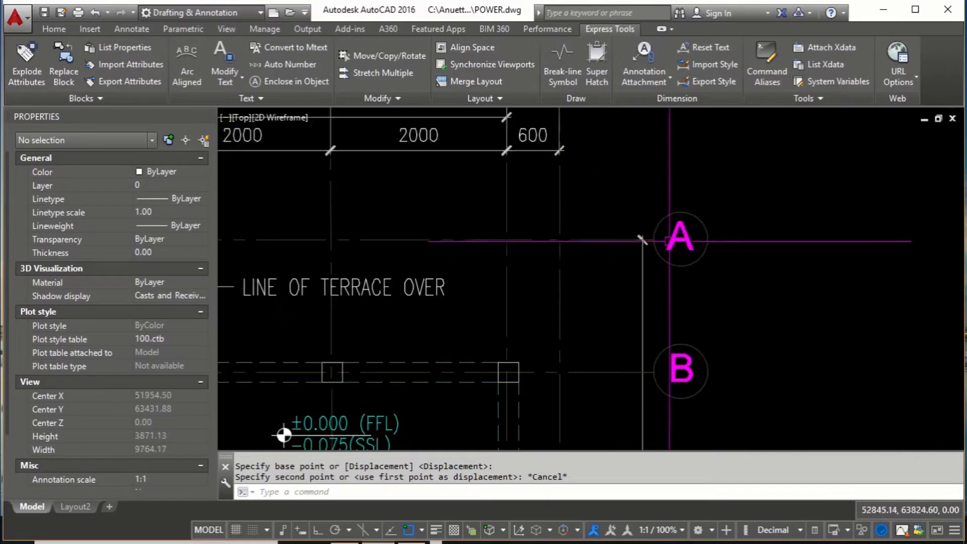
pyautogui.click(671, 241)
pyautogui.rightClick(678, 135)
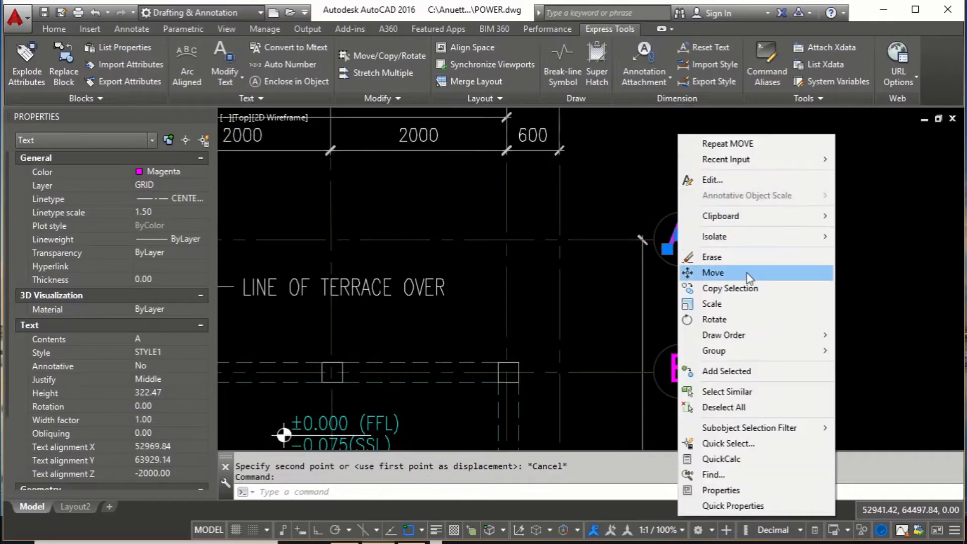
pyautogui.click(727, 391)
pyautogui.scroll(-3, 708, 232)
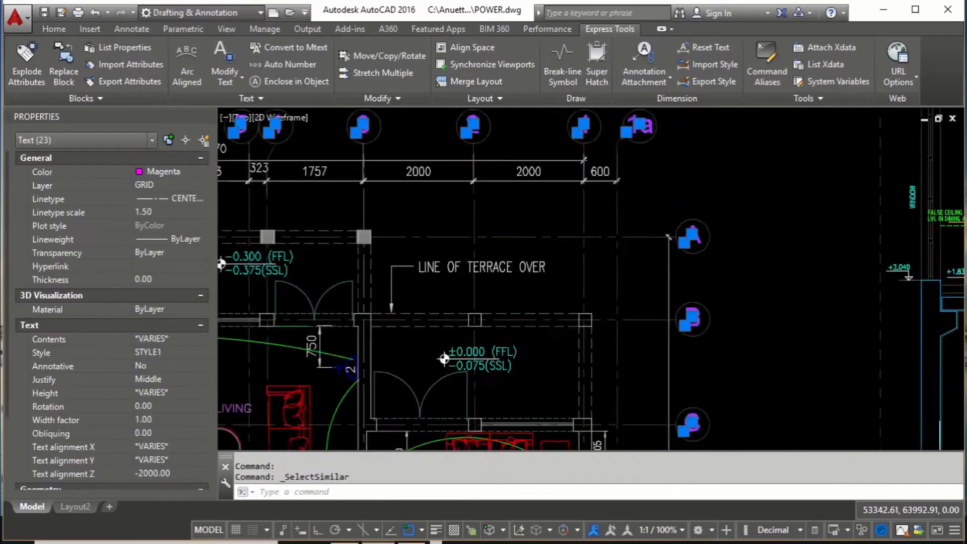
pyautogui.scroll(-9, 587, 208)
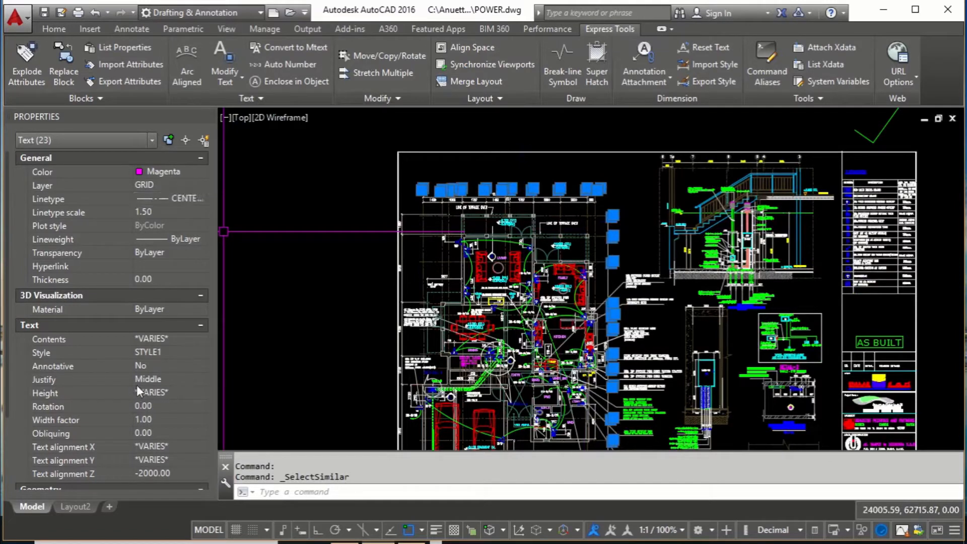
# - Try text heights of 10 and 50 for the selected grid labels
pyautogui.click(162, 392)
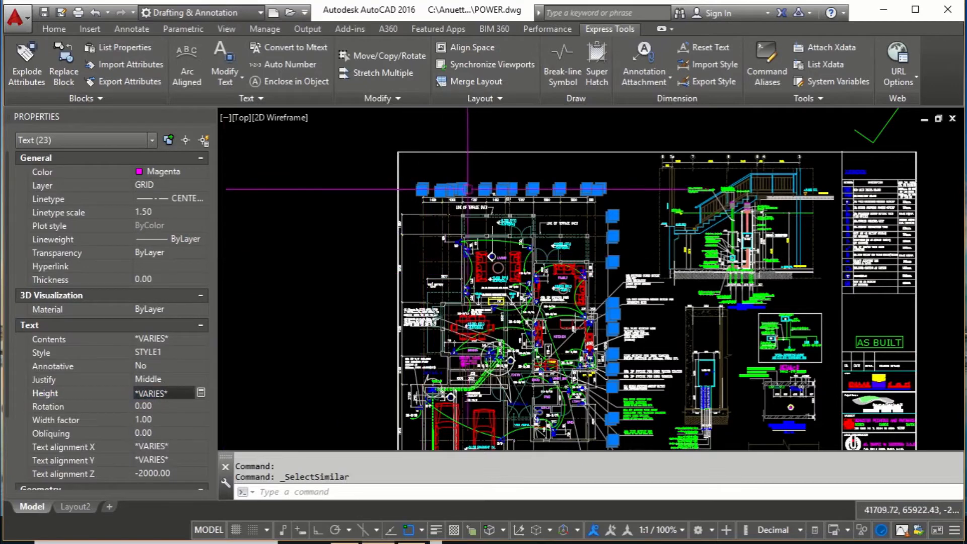
pyautogui.scroll(5, 487, 187)
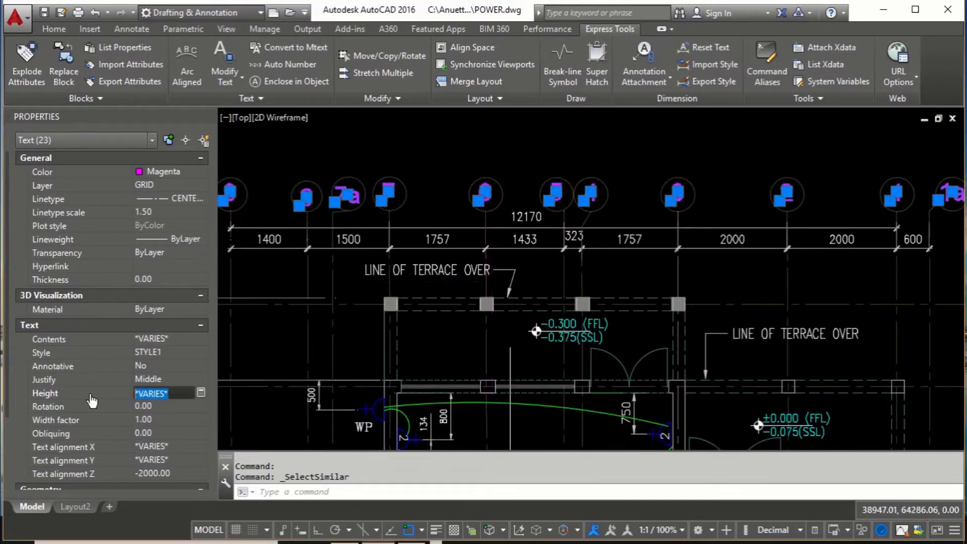
pyautogui.write('10')
pyautogui.press('Tab')
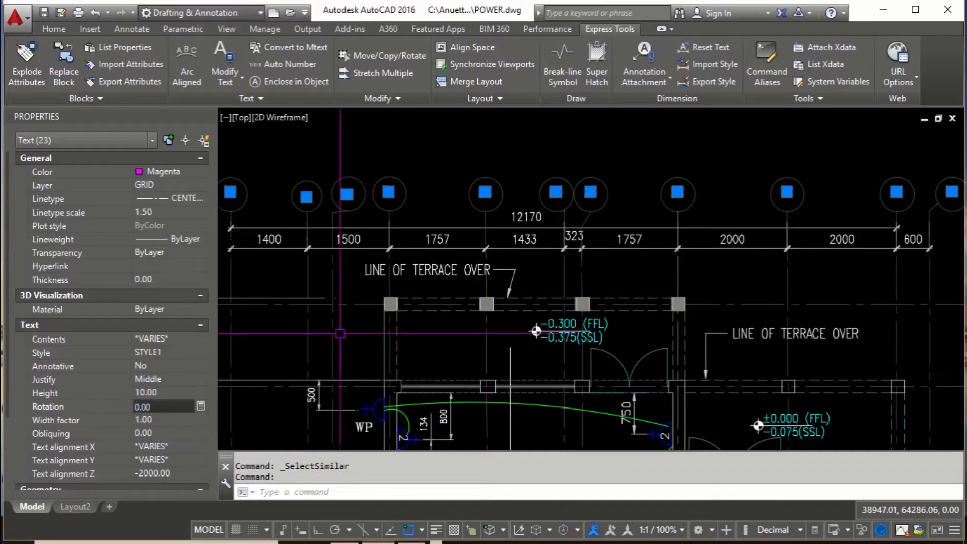
pyautogui.click(172, 393)
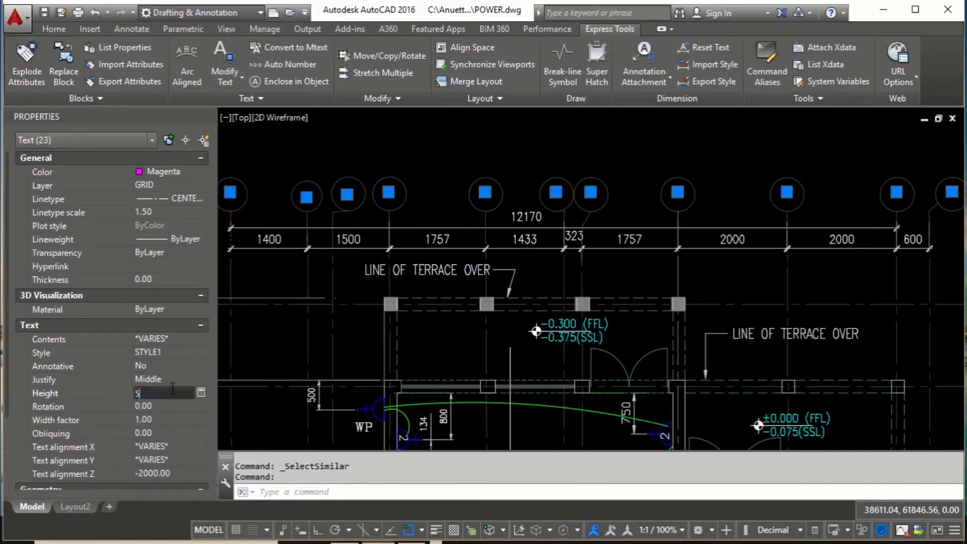
pyautogui.write('50.00')
pyautogui.press('Tab')
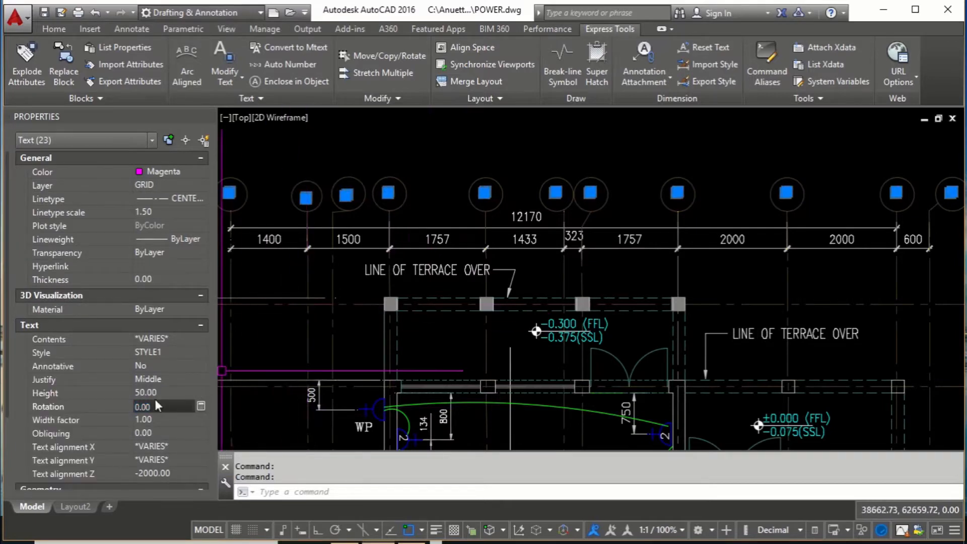
# - Set the text height of the selected grid labels to 40 and check their size inside the circles
pyautogui.click(160, 392)
pyautogui.scroll(4, 499, 177)
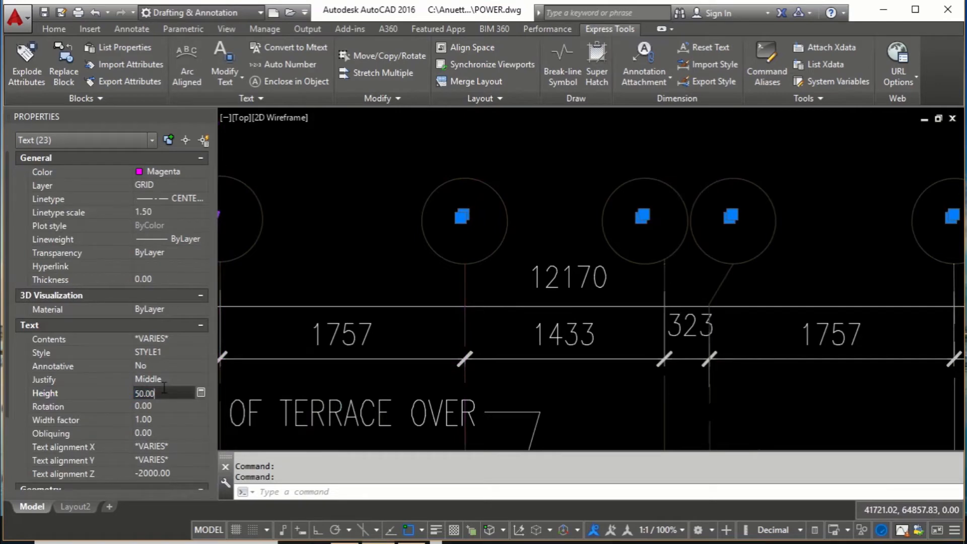
pyautogui.write('40')
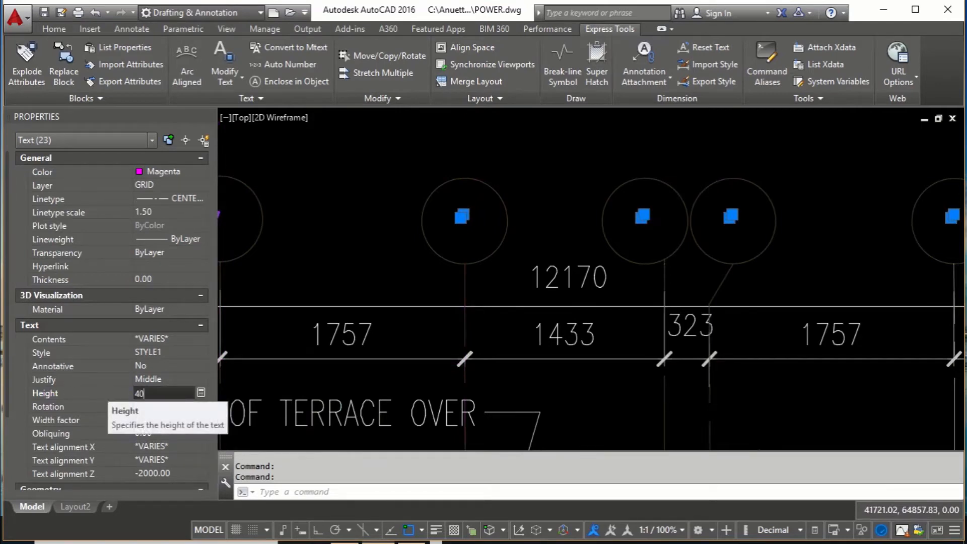
pyautogui.press('Return')
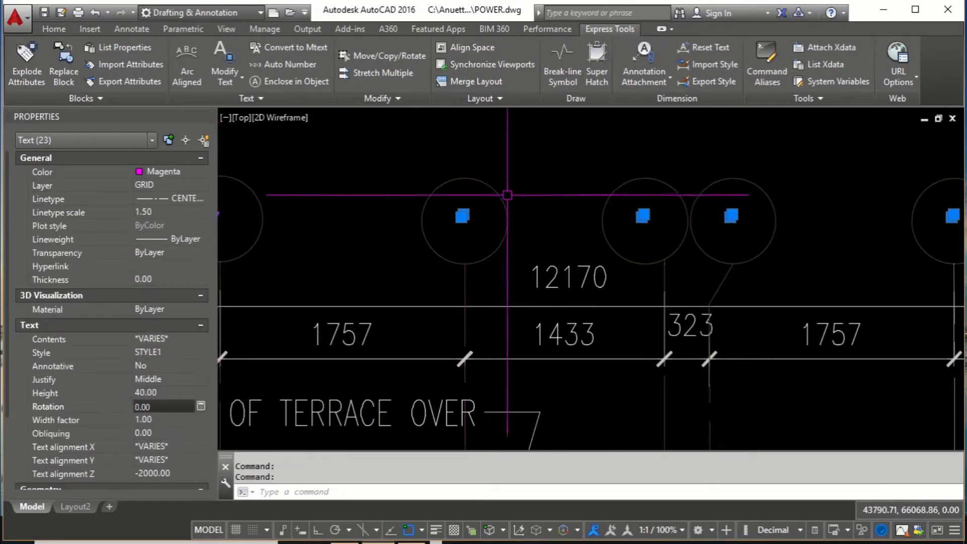
pyautogui.scroll(-4, 507, 194)
pyautogui.scroll(12, 562, 201)
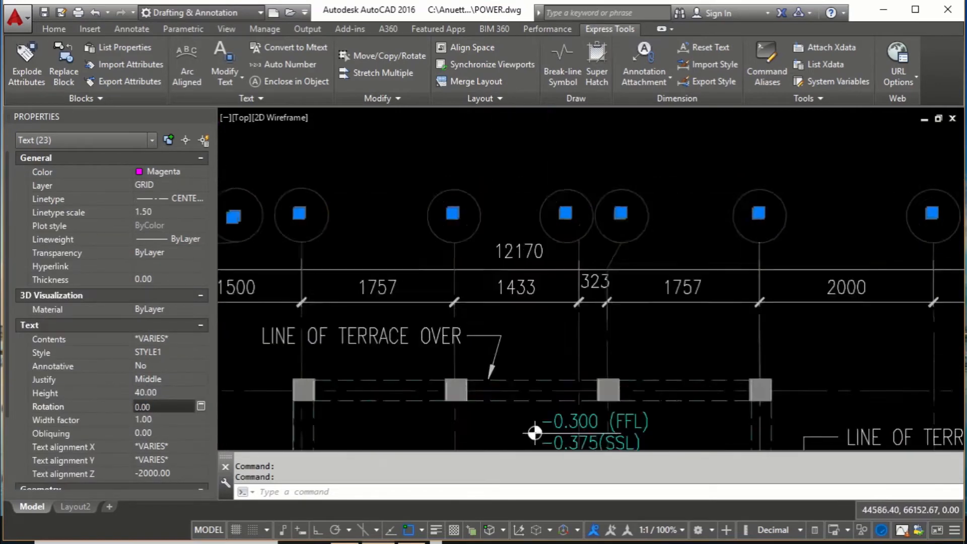
# - Set the text height of the selected grid labels to 400, review them around the plan, and clear the selection
pyautogui.click(157, 394)
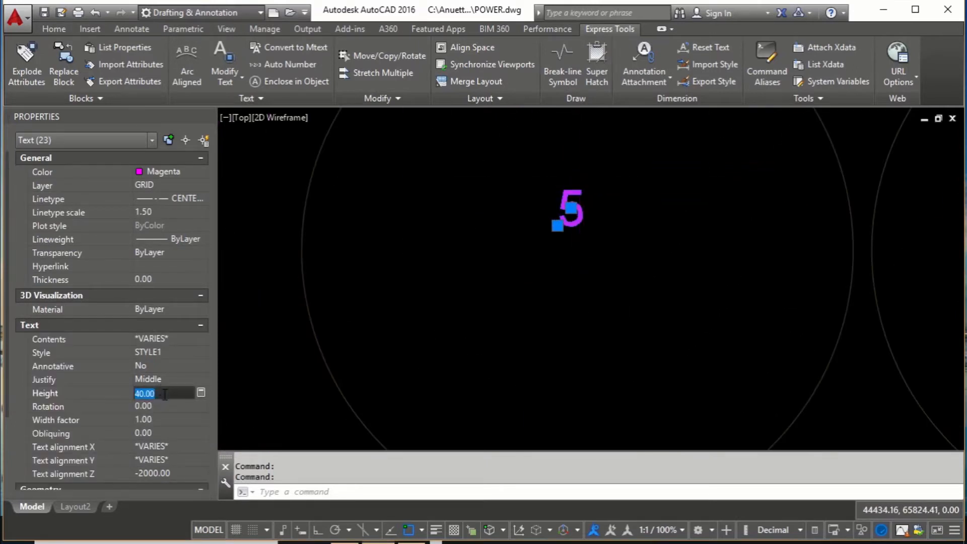
pyautogui.write('400')
pyautogui.press('Return')
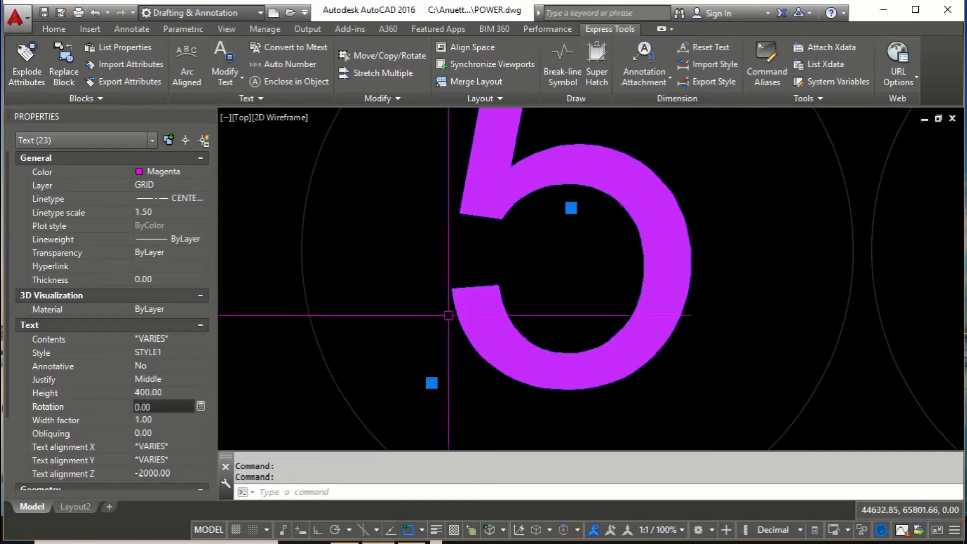
pyautogui.scroll(-6, 436, 258)
pyautogui.moveTo(787, 217); pyautogui.dragTo(698, 142, button='middle')
pyautogui.scroll(-7, 661, 310)
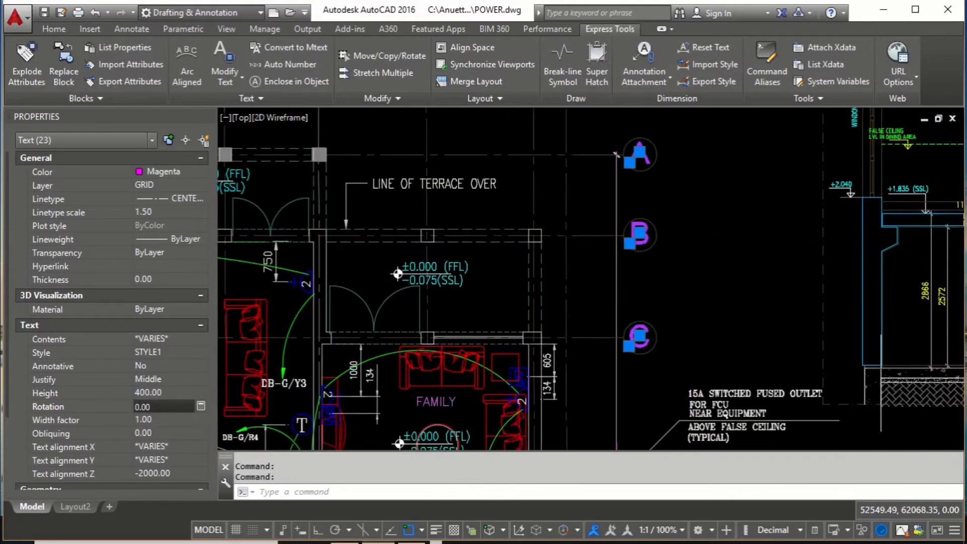
pyautogui.scroll(4, 596, 306)
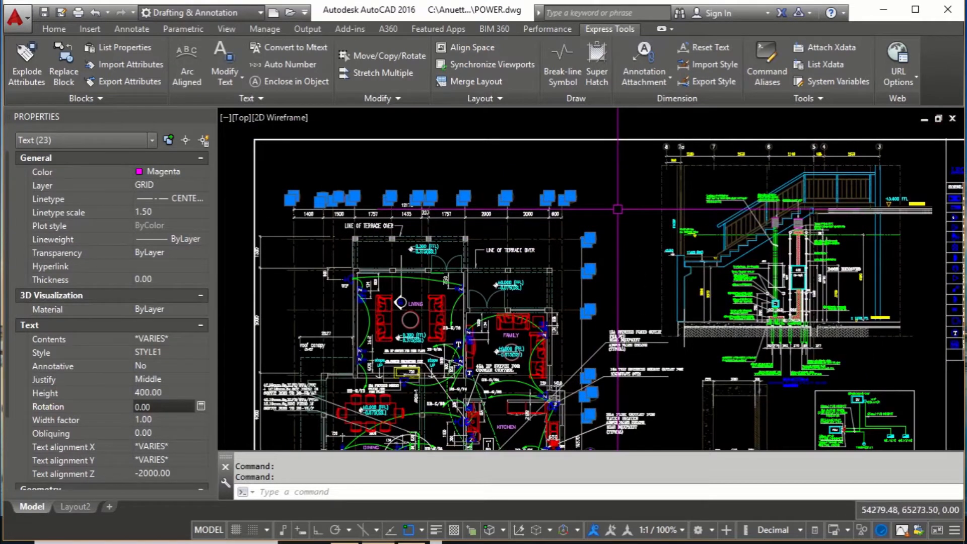
pyautogui.scroll(3, 615, 213)
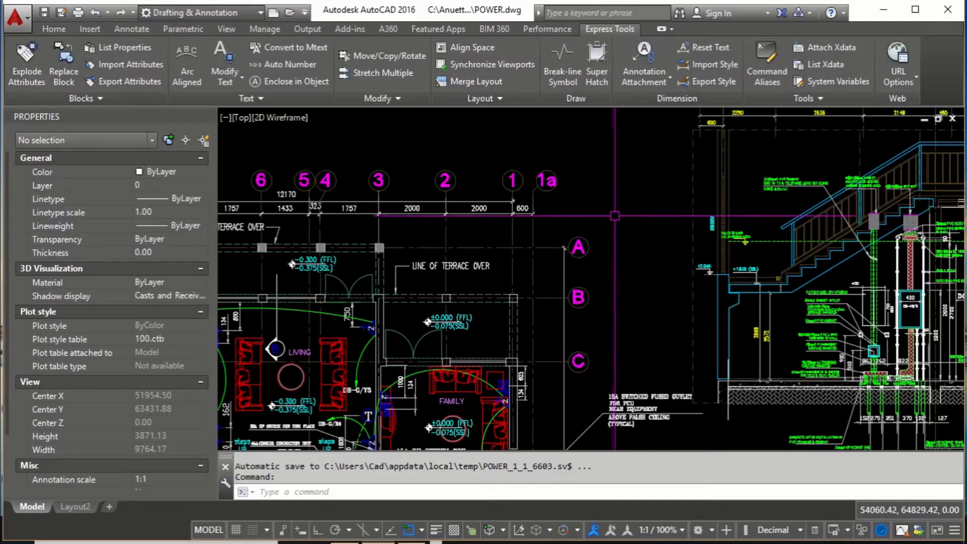
pyautogui.scroll(-5, 614, 217)
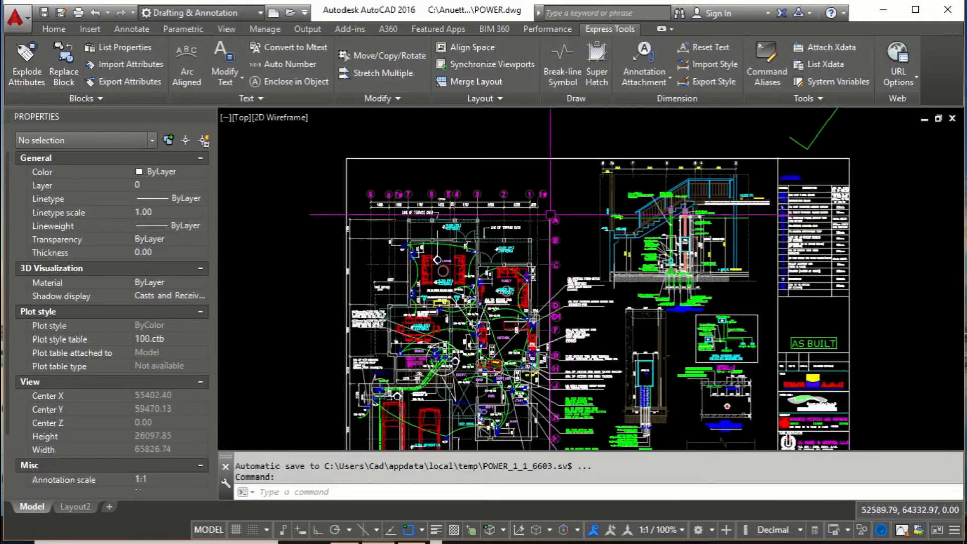
pyautogui.scroll(3, 537, 199)
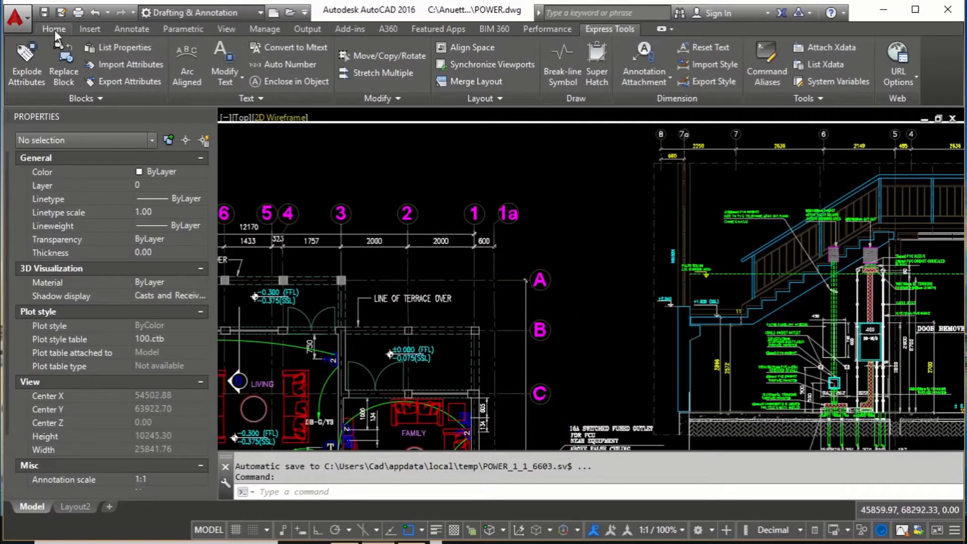
pyautogui.click(54, 29)
pyautogui.moveTo(474, 117); pyautogui.dragTo(497, 123, button='middle')
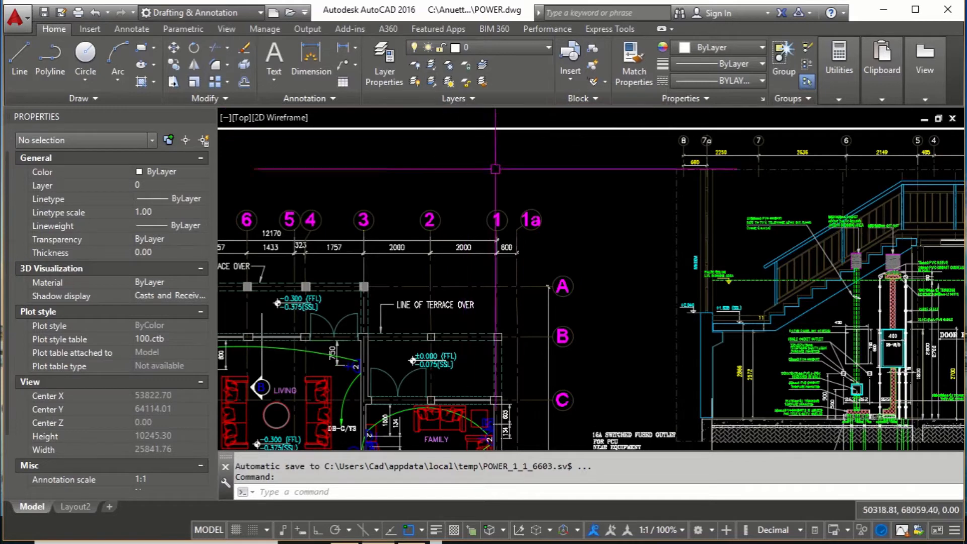
pyautogui.scroll(4, 515, 220)
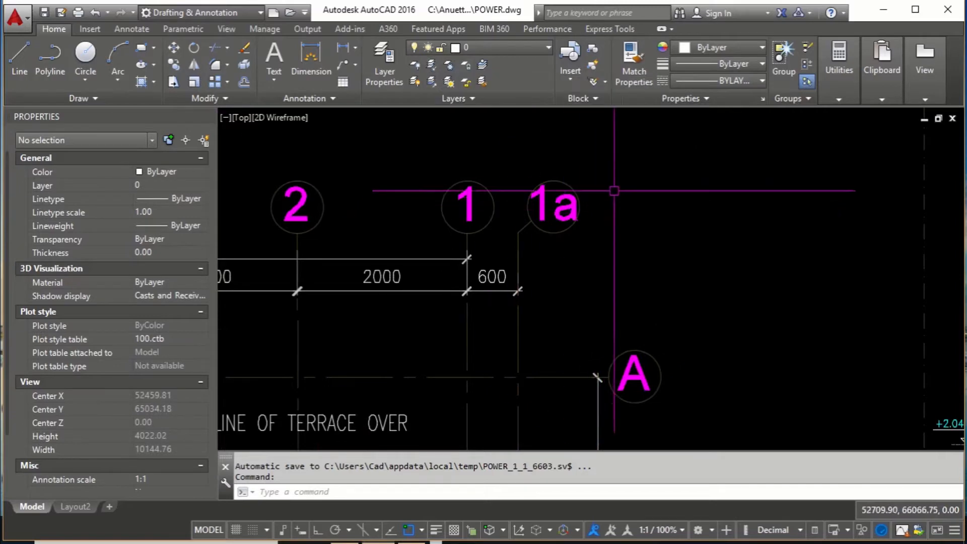
pyautogui.scroll(-6, 491, 234)
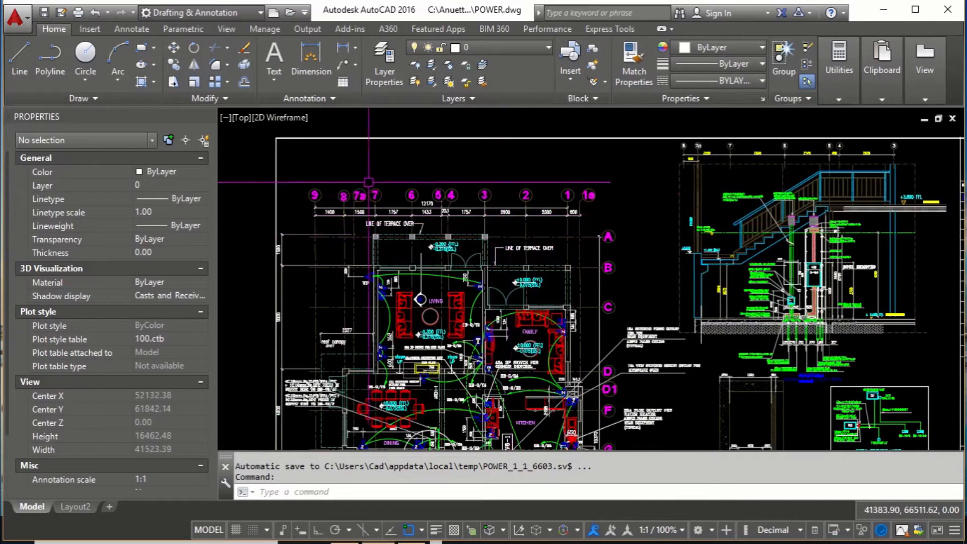
# - Isolate the layer of the 2000 dimension between grid lines 2 and 1 above the floor plan
pyautogui.scroll(2, 382, 187)
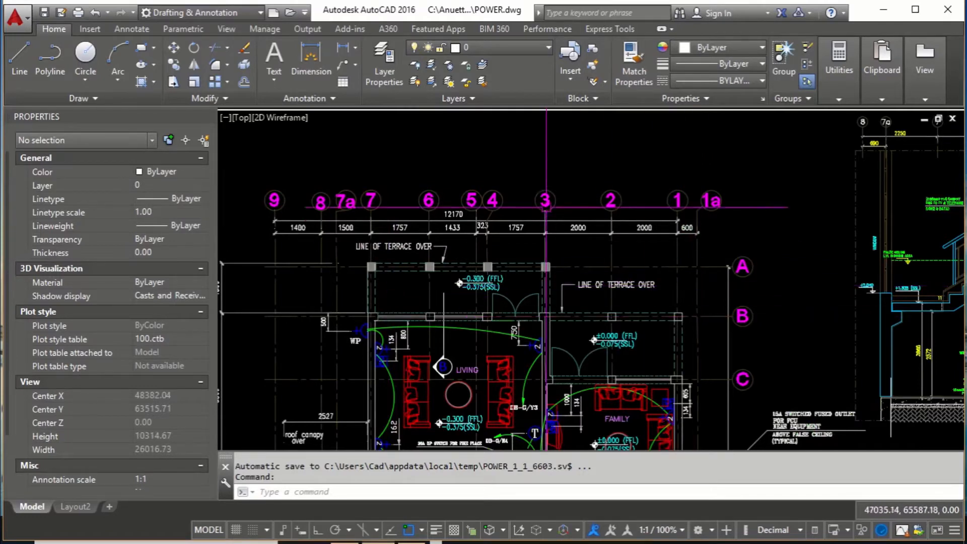
pyautogui.click(432, 64)
pyautogui.scroll(-3, 597, 310)
pyautogui.moveTo(685, 378); pyautogui.dragTo(596, 288, button='middle')
pyautogui.scroll(2, 617, 269)
pyautogui.moveTo(629, 231); pyautogui.dragTo(641, 302, button='middle')
pyautogui.scroll(2, 474, 173)
pyautogui.moveTo(474, 173); pyautogui.dragTo(598, 249, button='middle')
pyautogui.scroll(2, 636, 250)
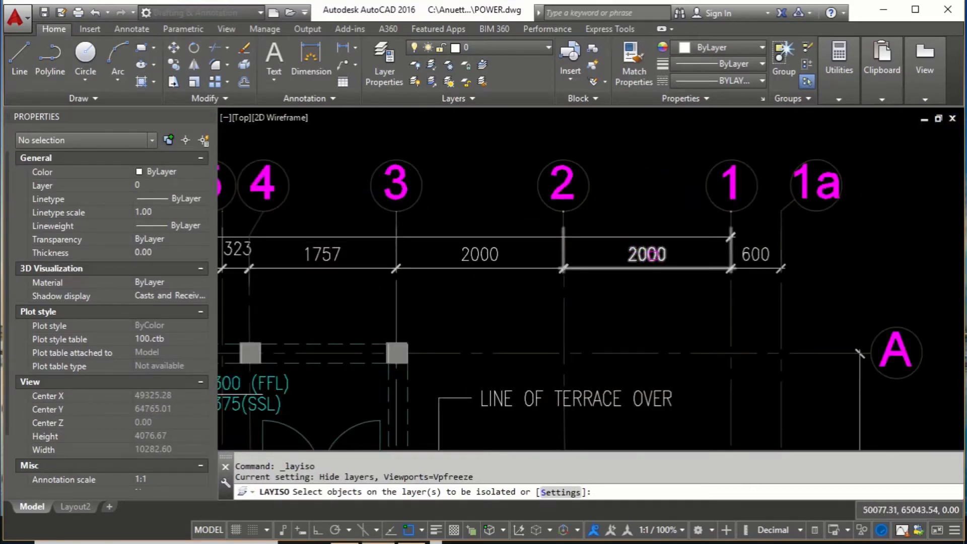
pyautogui.click(652, 254)
pyautogui.press('Return')
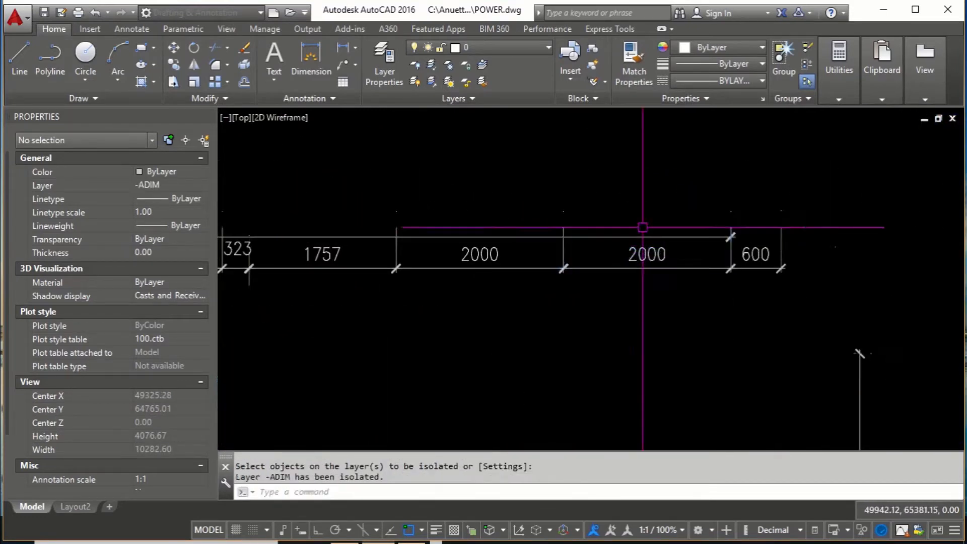
# - Select all dimensions on the isolated layer with a window around them, and clear the selection
pyautogui.scroll(-5, 516, 191)
pyautogui.scroll(-2, 524, 217)
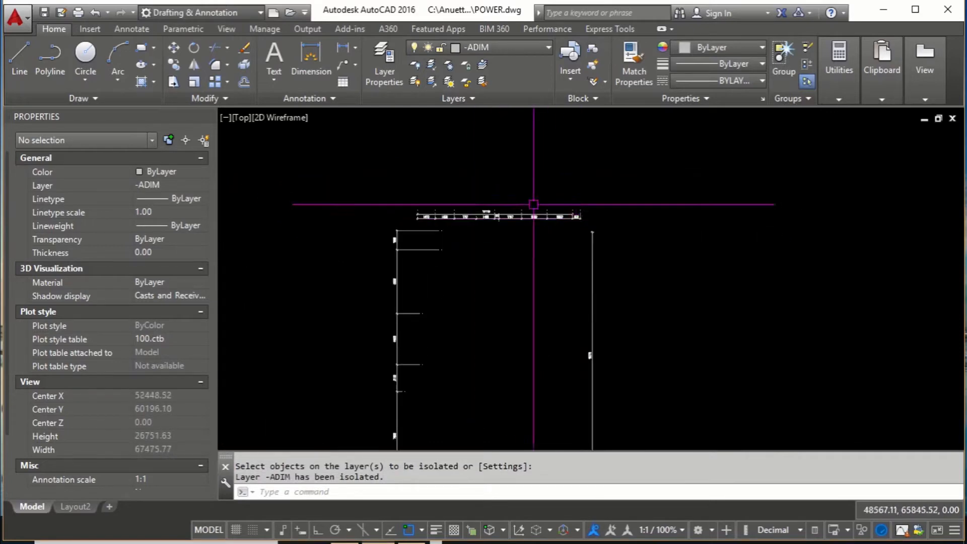
pyautogui.scroll(7, 479, 188)
pyautogui.scroll(-3, 488, 183)
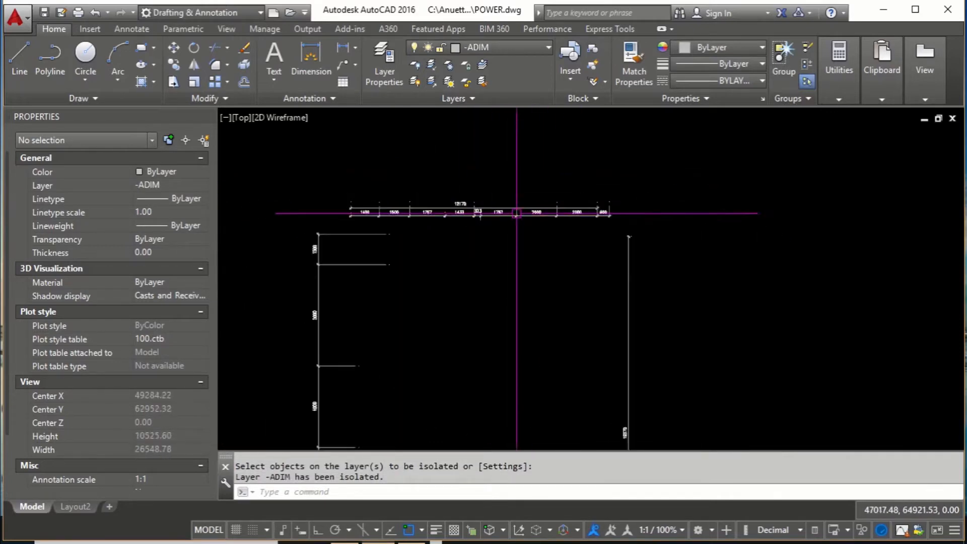
pyautogui.scroll(-3, 406, 181)
pyautogui.click(391, 190)
pyautogui.scroll(-2, 464, 223)
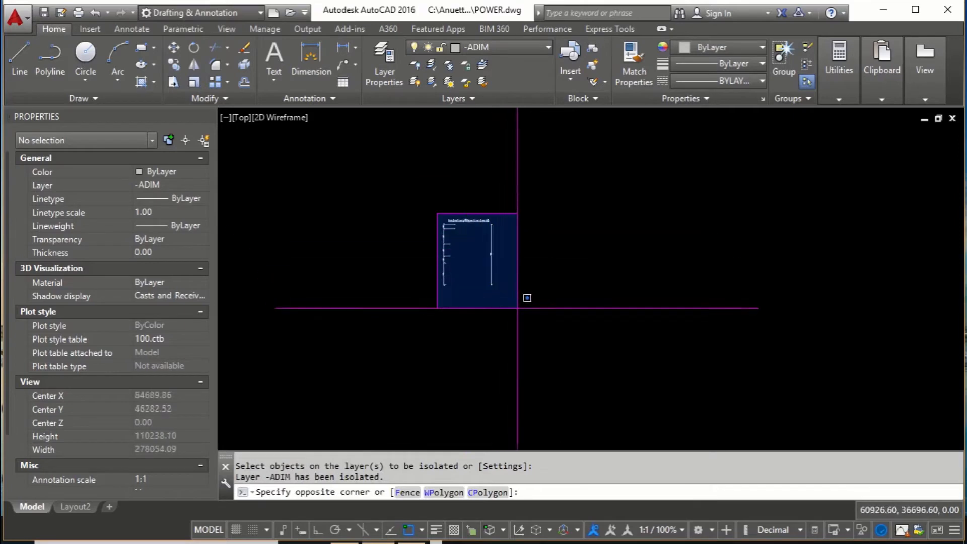
pyautogui.click(517, 308)
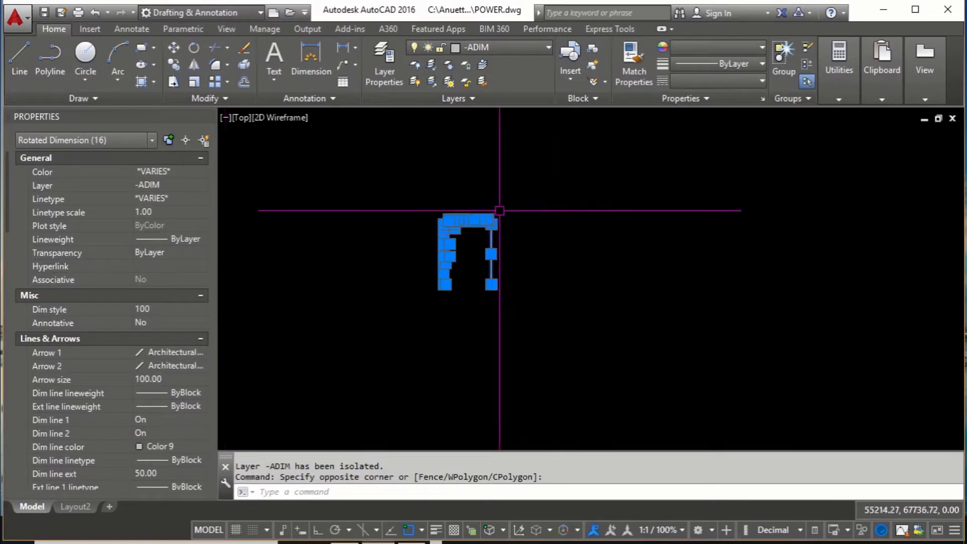
pyautogui.press('Escape')
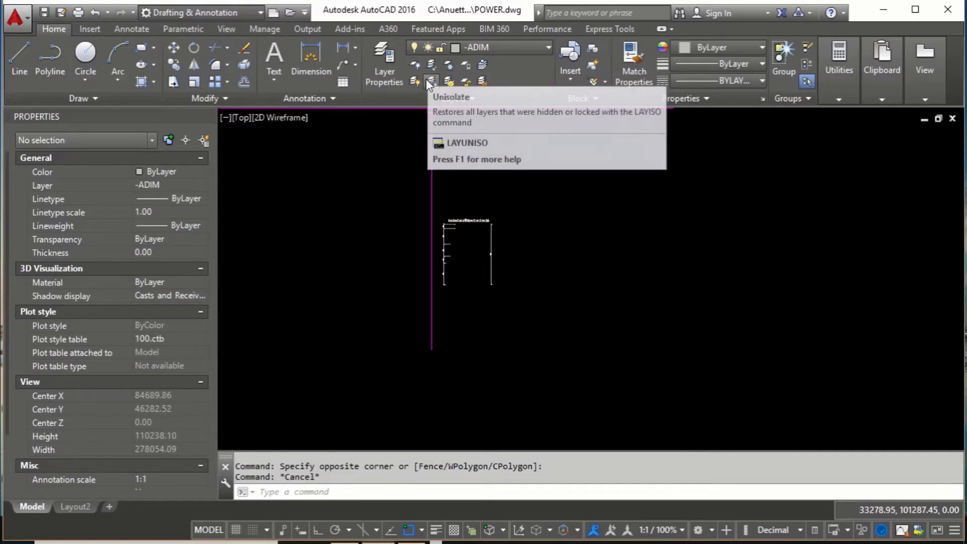
# - Restore all layers hidden by the layer isolation
pyautogui.click(431, 83)
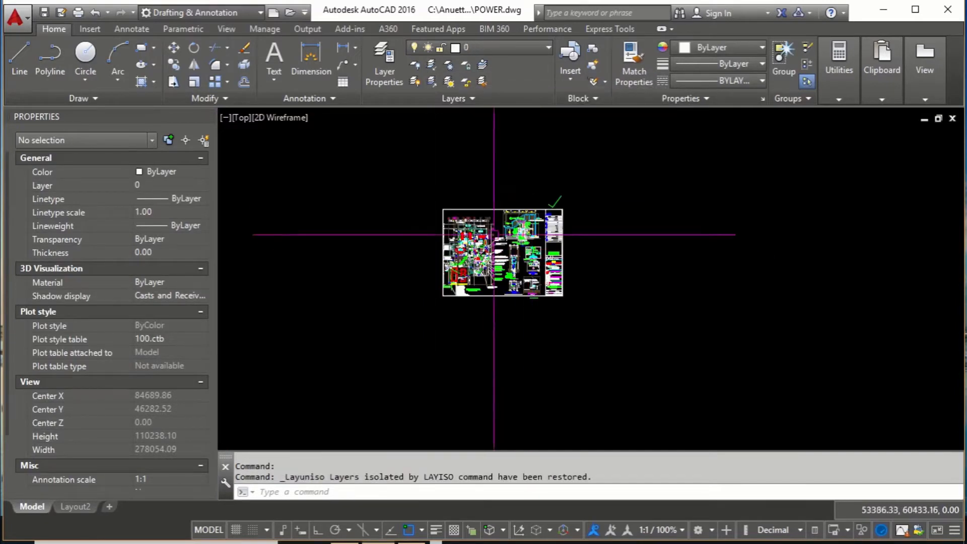
pyautogui.scroll(2, 496, 255)
pyautogui.scroll(2, 287, 262)
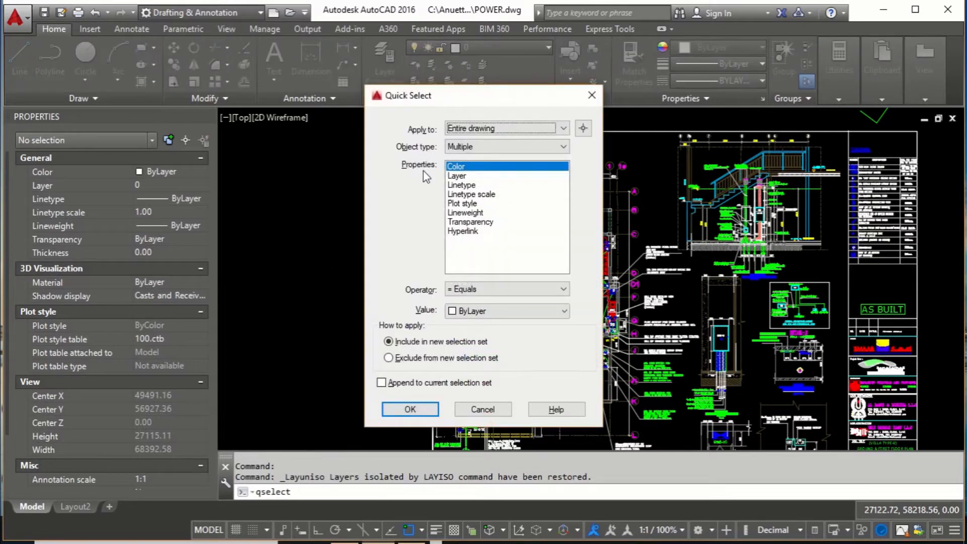
# - Review the Quick Select filter options for the entire drawing and close them without applying a filter
pyautogui.press('Escape')
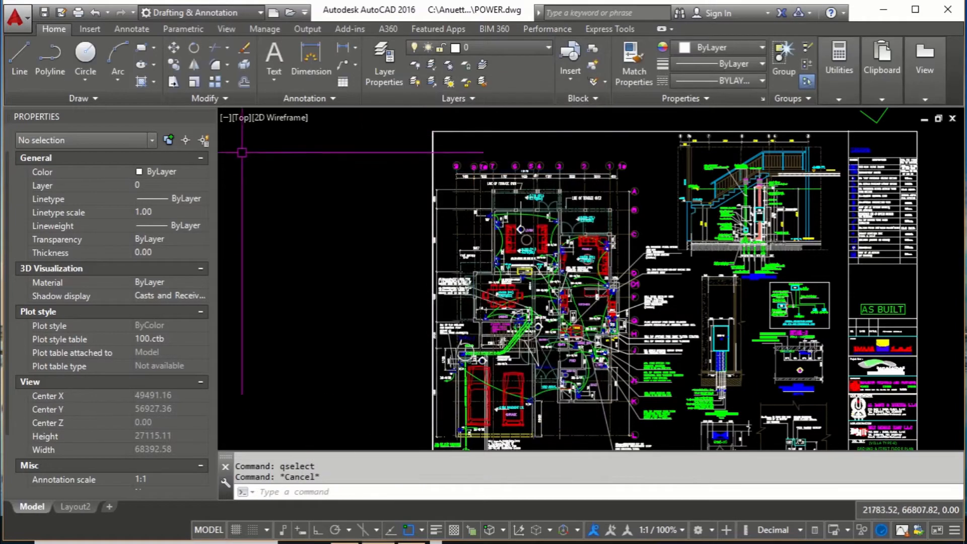
pyautogui.click(205, 140)
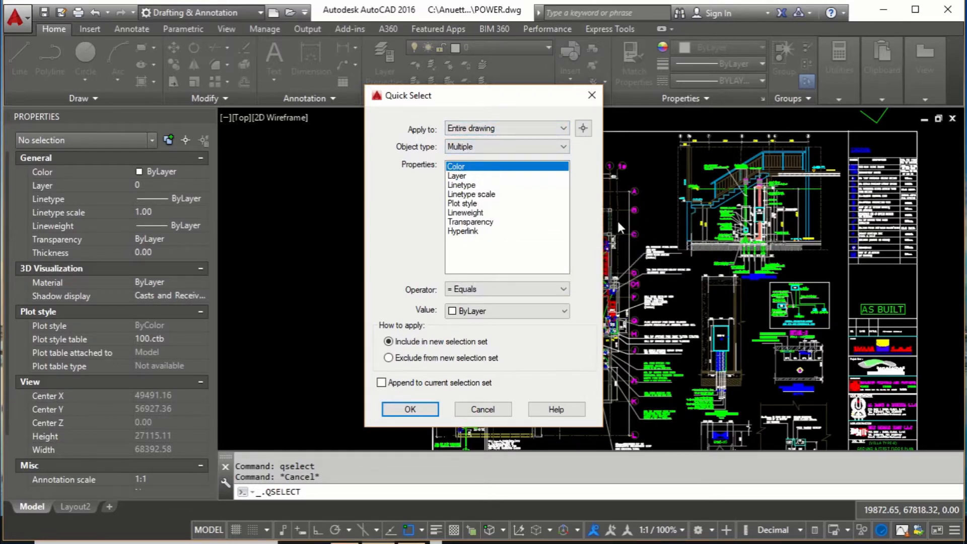
pyautogui.click(497, 411)
pyautogui.scroll(-4, 409, 245)
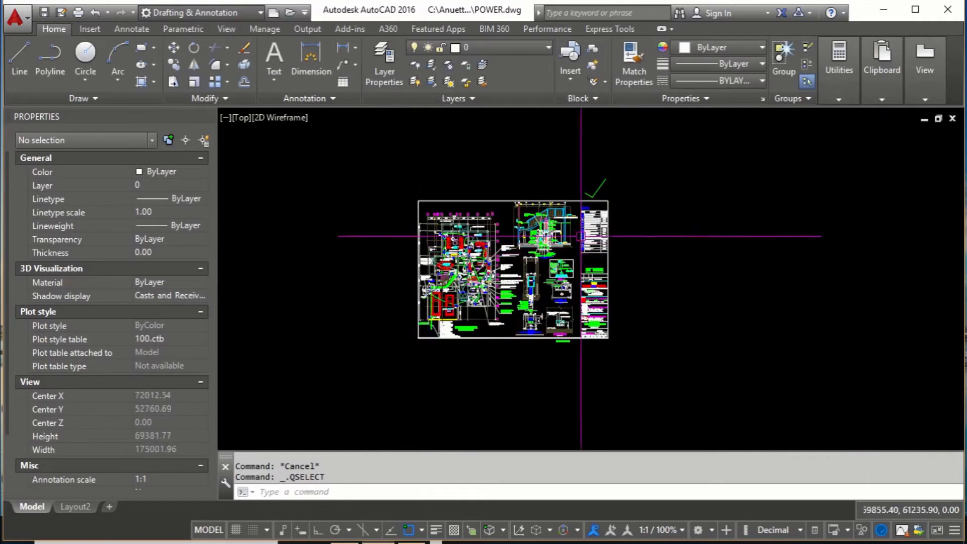
pyautogui.click(485, 162)
pyautogui.click(589, 348)
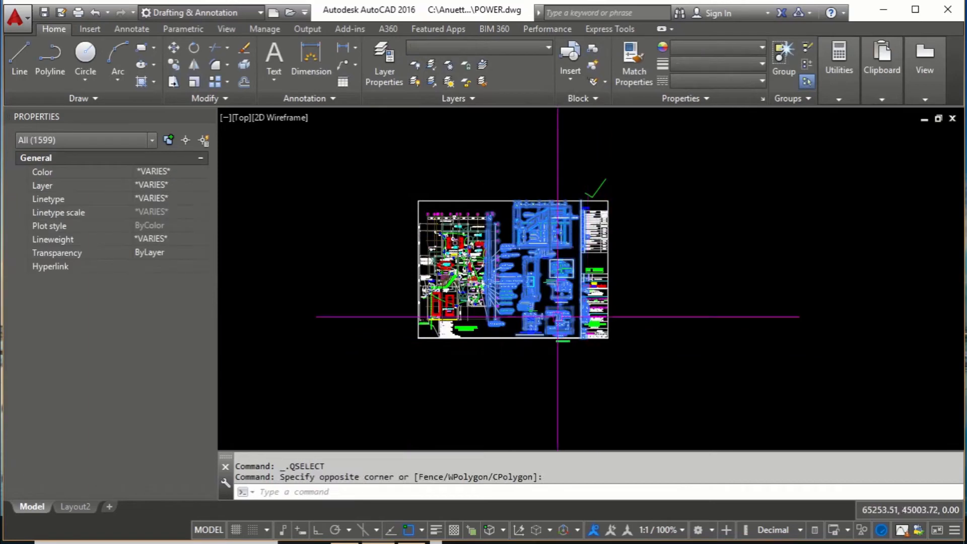
pyautogui.write('c')
pyautogui.press('Return')
pyautogui.write('o')
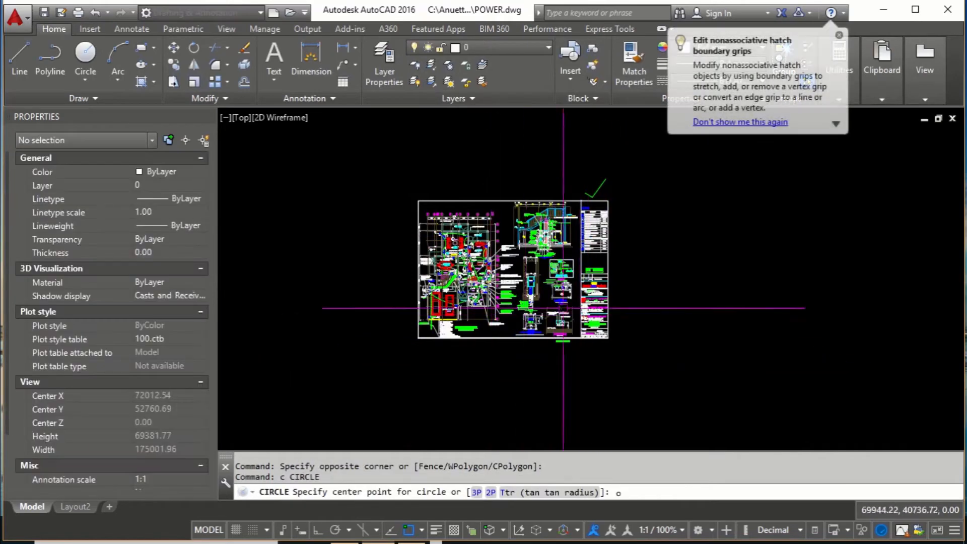
pyautogui.press('Escape')
# - Copy the details, notes and other objects in the sheet's right half to the empty space about 29,500 units to the right
pyautogui.click(483, 173)
pyautogui.click(597, 371)
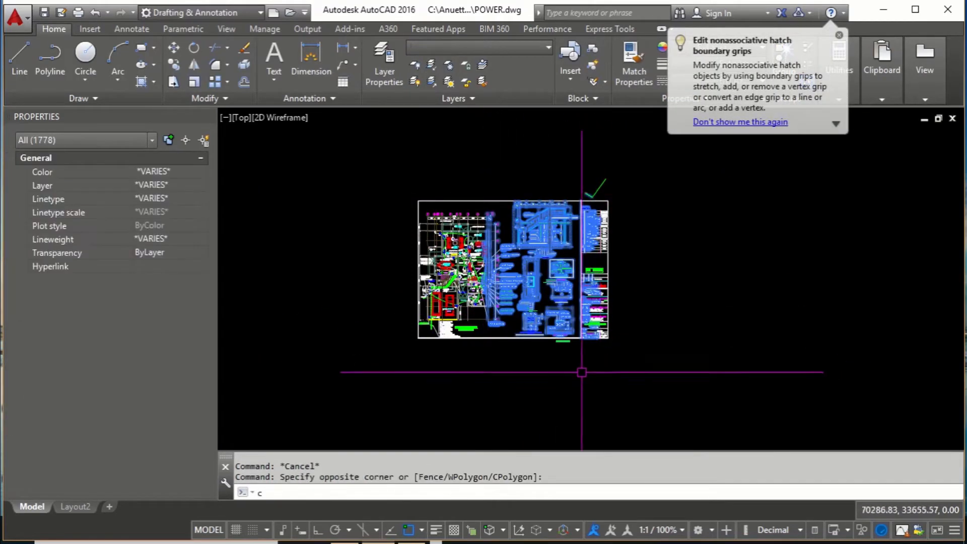
pyautogui.write('co')
pyautogui.press('Return')
pyautogui.click(528, 365)
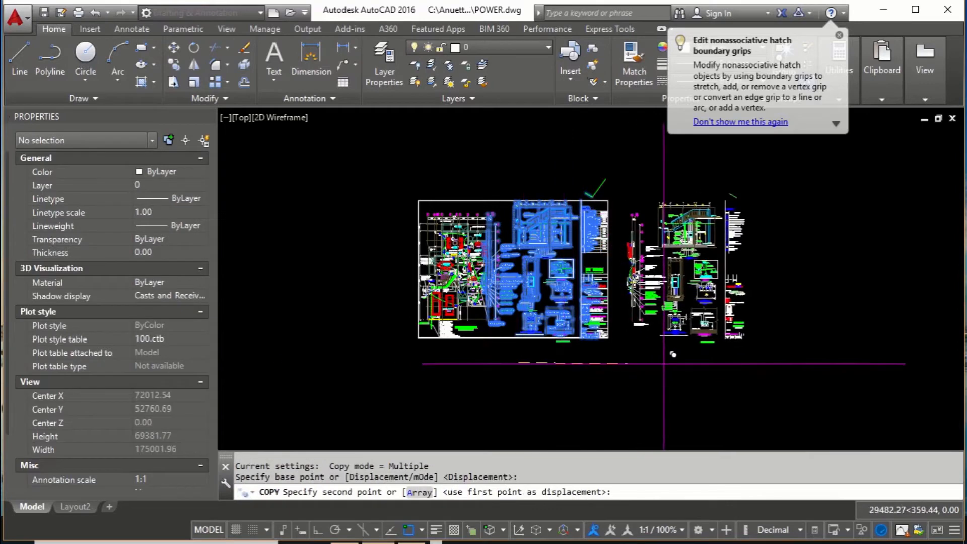
pyautogui.press('Escape')
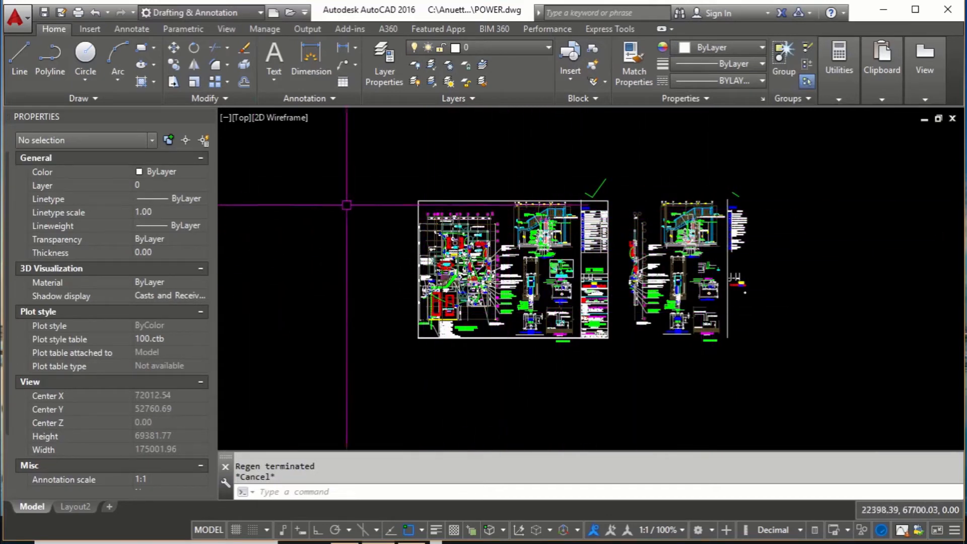
# - Try limiting Quick Select to the original sheet by picking all its objects and applying the filter to the current selection
pyautogui.click(210, 140)
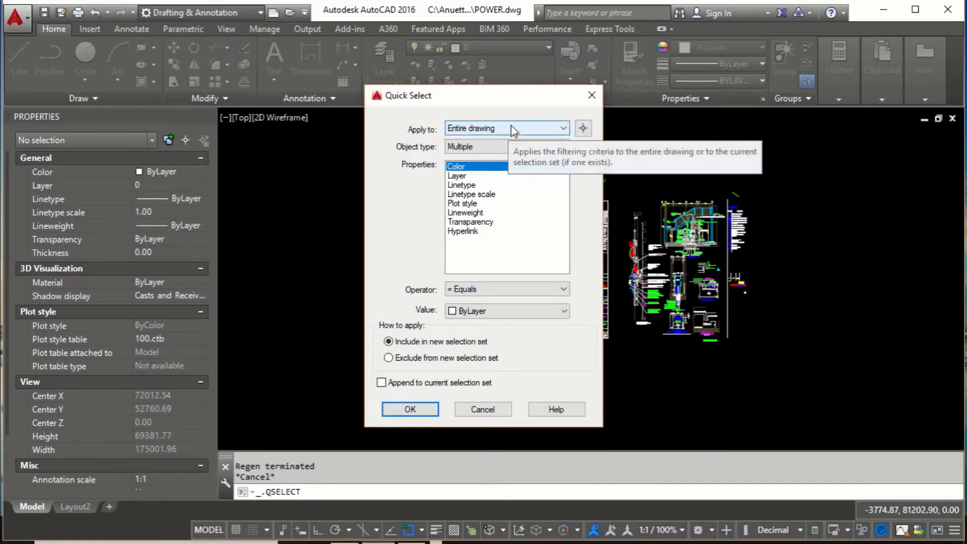
pyautogui.click(583, 128)
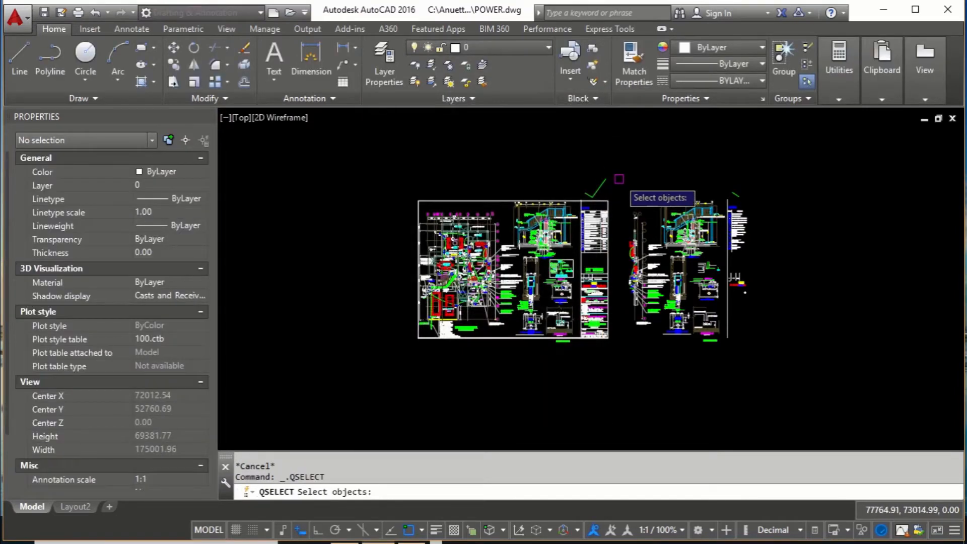
pyautogui.click(619, 179)
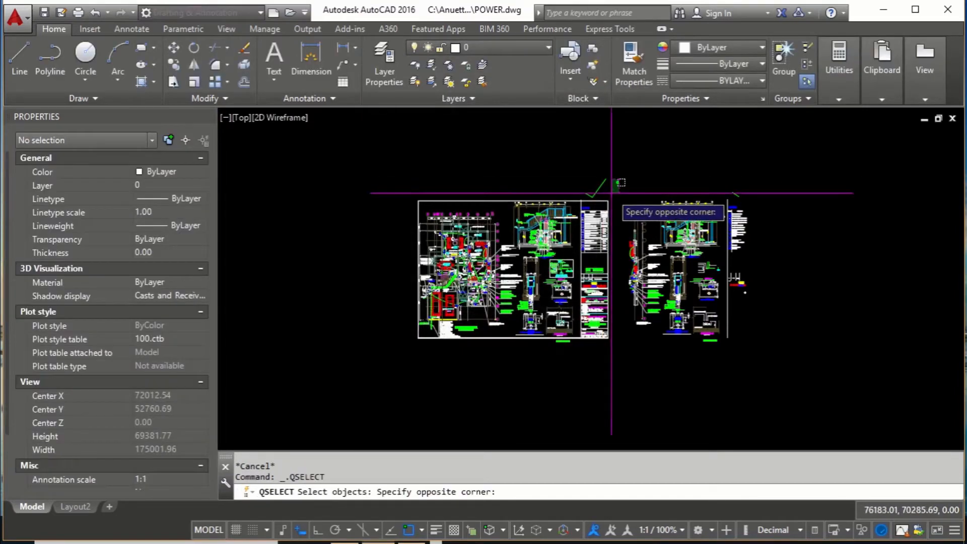
pyautogui.click(398, 359)
pyautogui.press('Return')
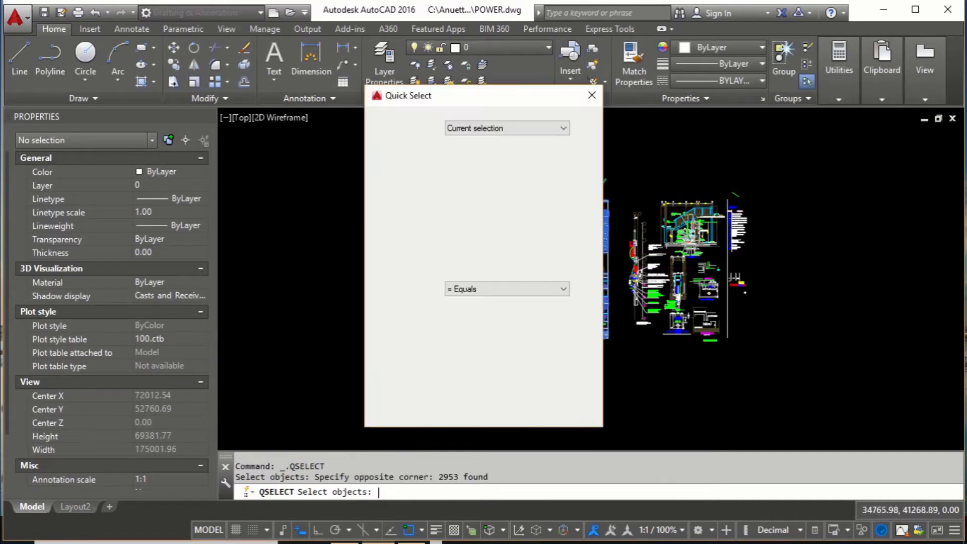
pyautogui.moveTo(491, 99); pyautogui.dragTo(284, 100)
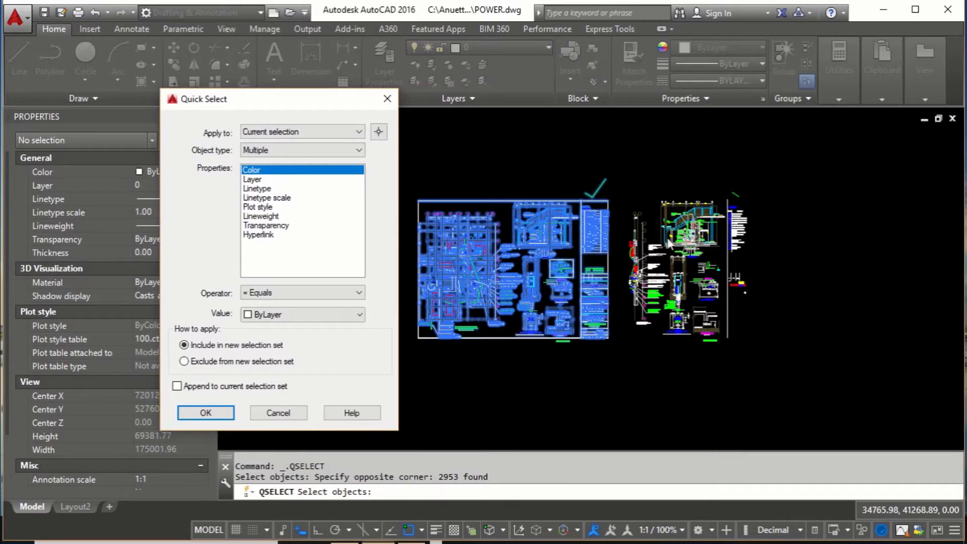
pyautogui.click(292, 135)
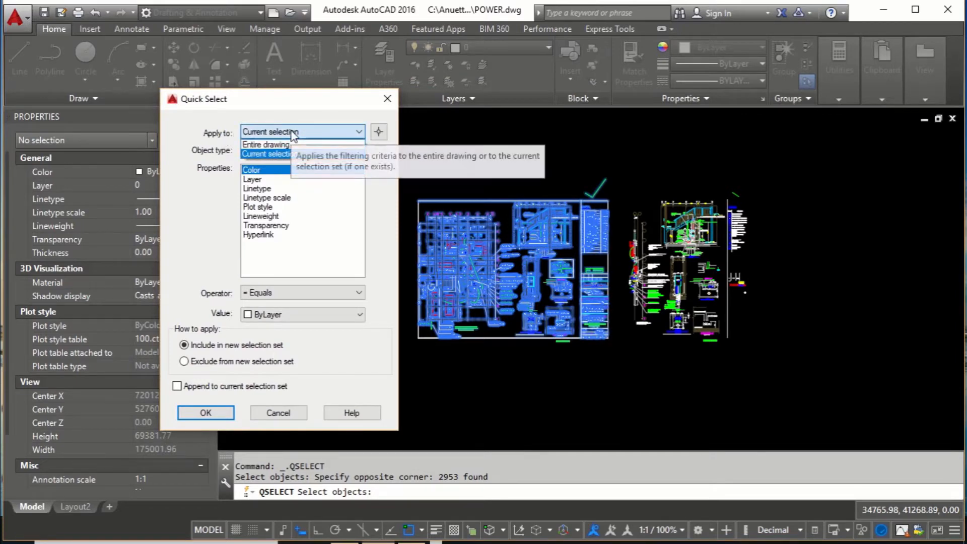
pyautogui.click(291, 153)
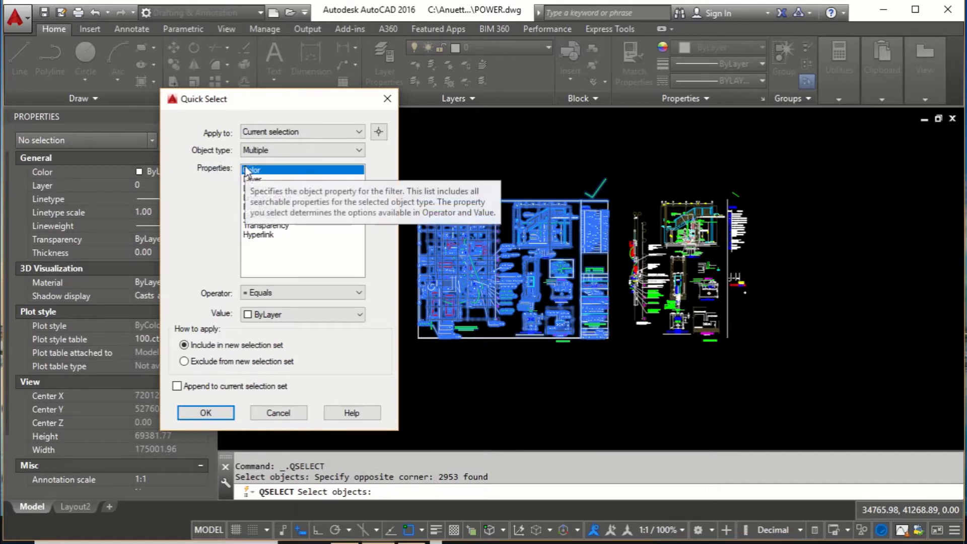
pyautogui.press('Escape')
# - Examine the furniture and electrical symbols in the living, dining, family and kitchen areas of the floor plan
pyautogui.scroll(6, 502, 288)
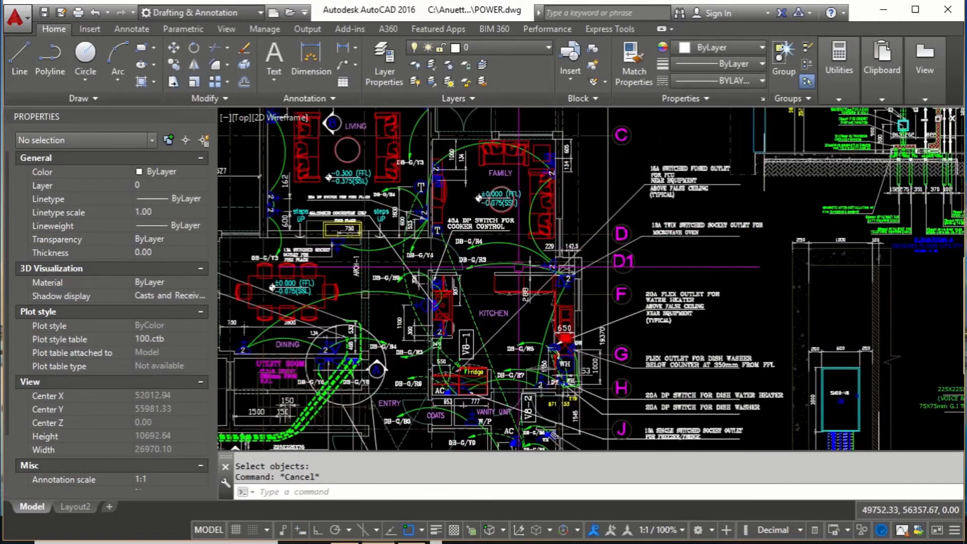
pyautogui.scroll(-2, 594, 227)
pyautogui.scroll(2, 645, 257)
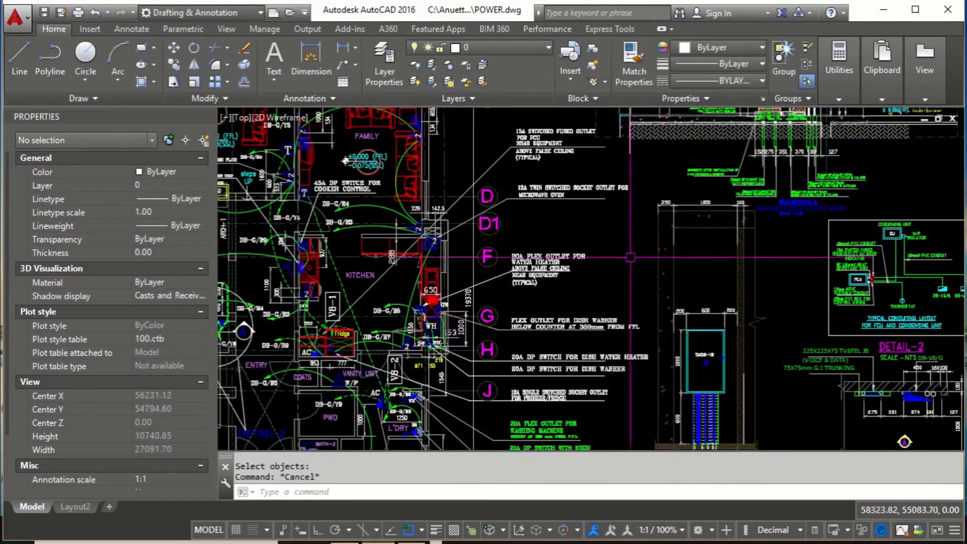
pyautogui.moveTo(426, 213); pyautogui.dragTo(645, 266, button='middle')
pyautogui.scroll(-2, 582, 236)
pyautogui.scroll(6, 506, 187)
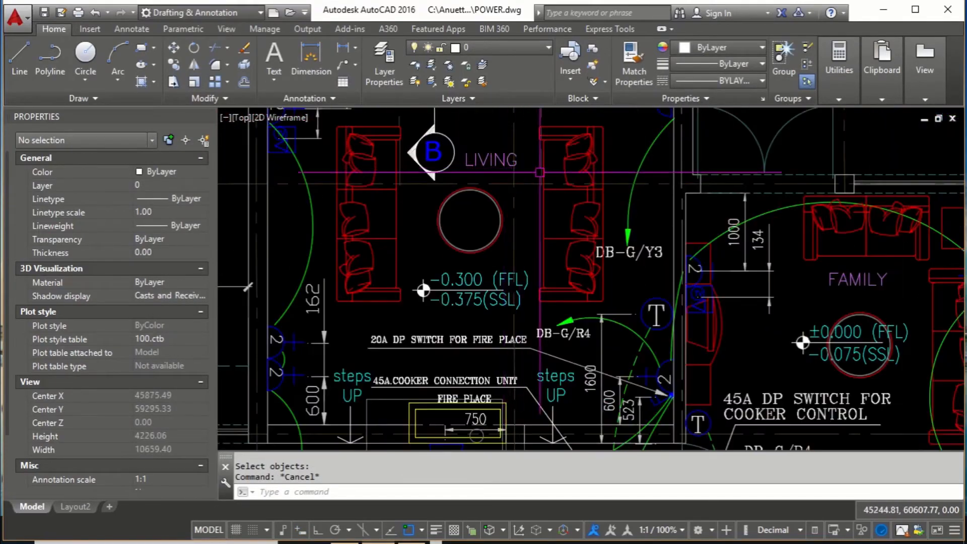
pyautogui.scroll(-2, 540, 176)
pyautogui.moveTo(430, 193); pyautogui.dragTo(468, 232, button='middle')
pyautogui.scroll(-3, 506, 181)
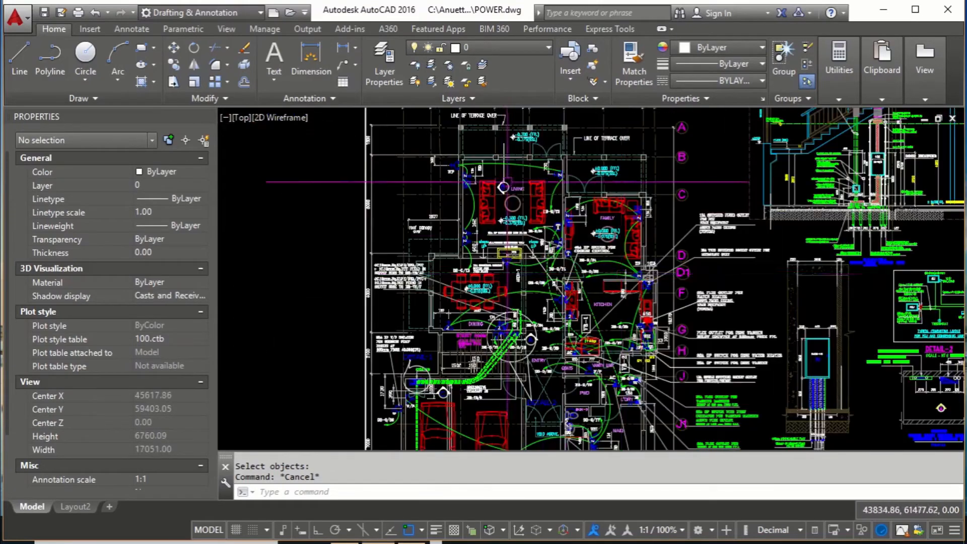
pyautogui.scroll(3, 464, 239)
pyautogui.scroll(1, 464, 227)
pyautogui.scroll(-2, 466, 222)
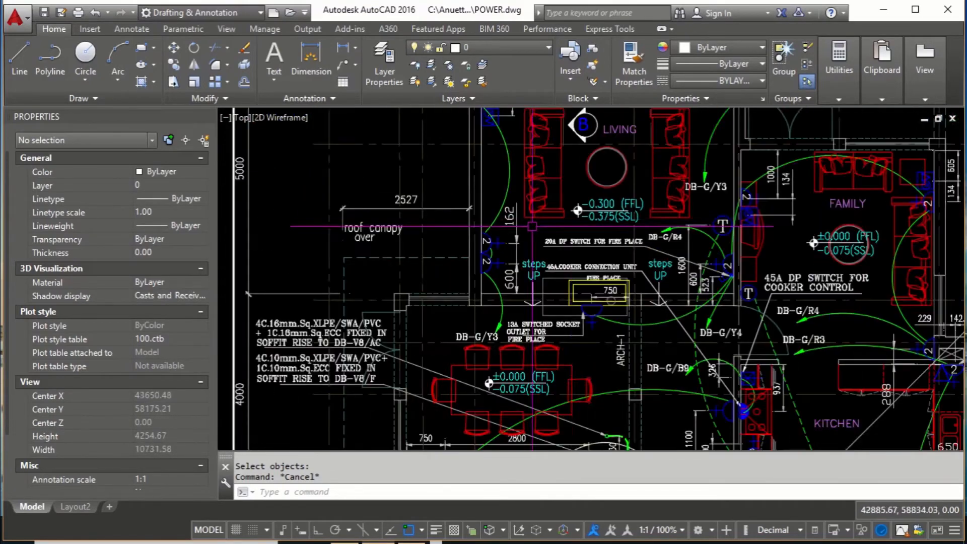
pyautogui.scroll(1, 466, 217)
pyautogui.scroll(-2, 469, 220)
pyautogui.scroll(4, 572, 304)
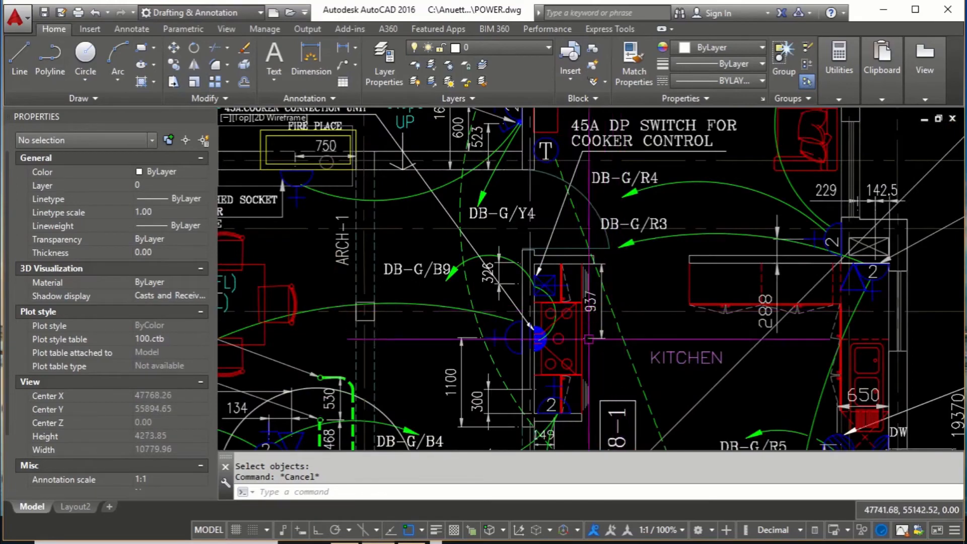
pyautogui.scroll(-2, 589, 339)
pyautogui.scroll(2, 629, 300)
pyautogui.scroll(2, 547, 279)
# - Check the properties of the kitchen counter block and the sink block, clearing each selection
pyautogui.click(577, 250)
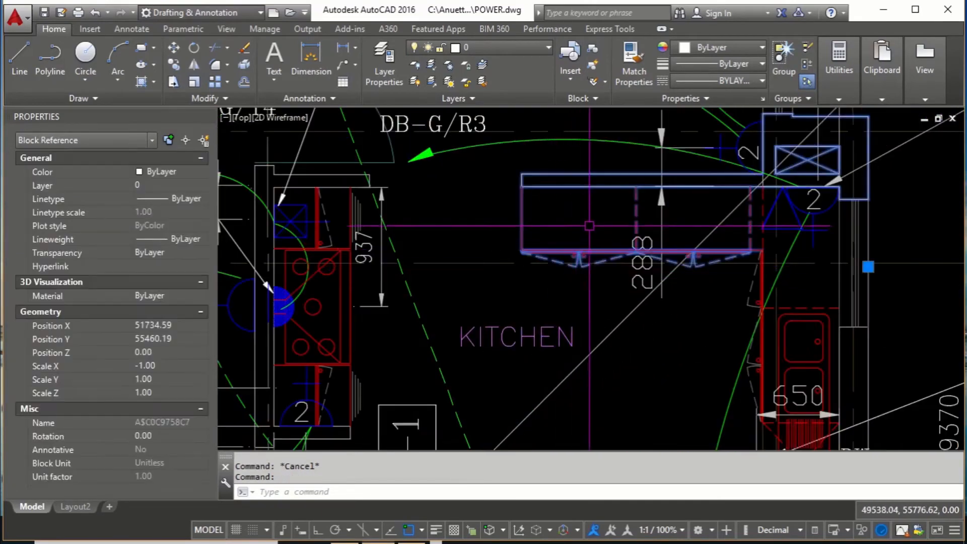
pyautogui.scroll(-2, 589, 226)
pyautogui.scroll(3, 673, 305)
pyautogui.press('Escape')
pyautogui.click(673, 304)
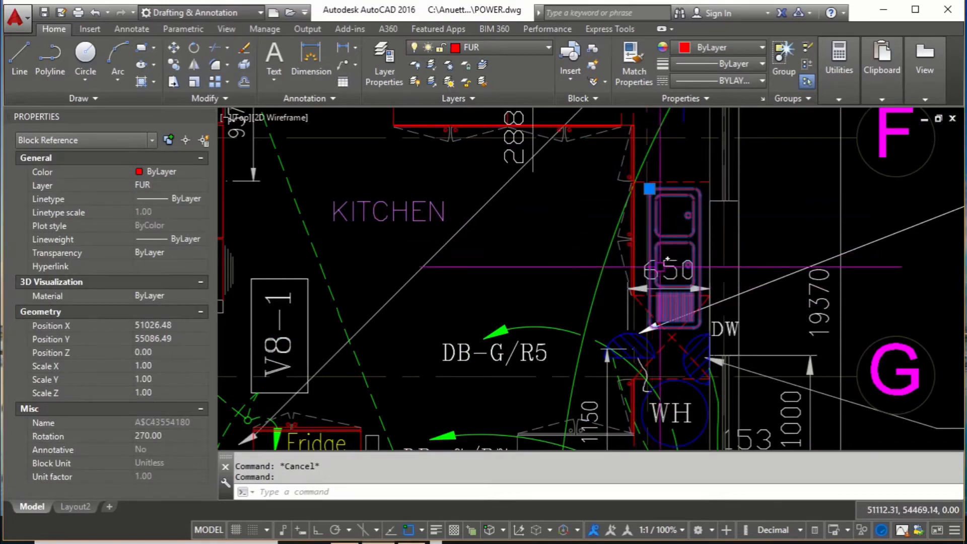
pyautogui.scroll(-5, 581, 270)
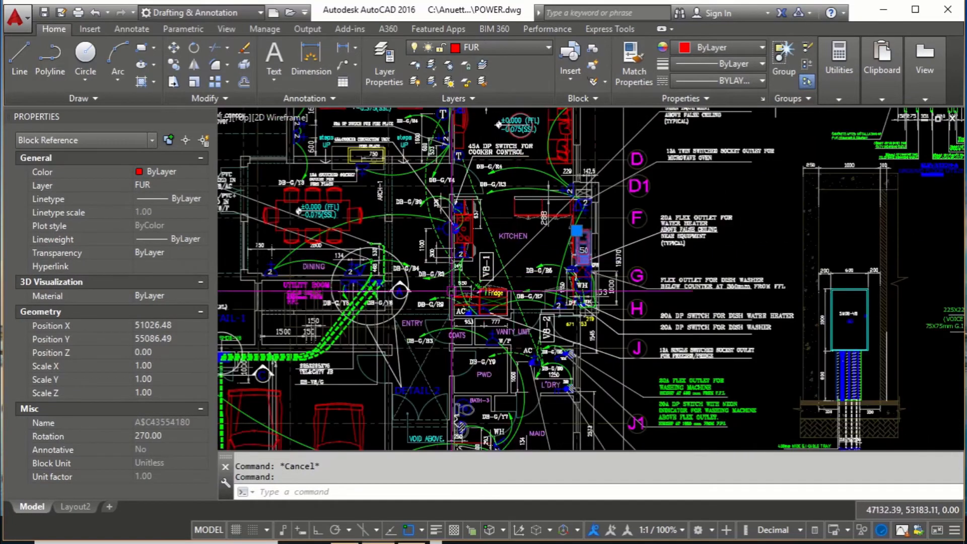
pyautogui.scroll(2, 422, 258)
pyautogui.press('Escape')
pyautogui.scroll(3, 429, 250)
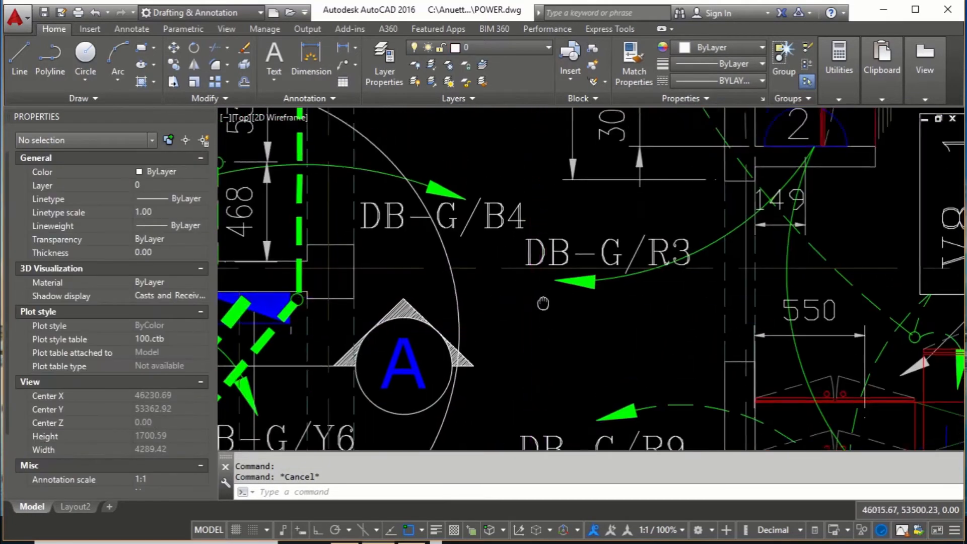
# - Examine the dining, living and family room furniture in the floor plan for shapes such as the round tables
pyautogui.scroll(-3, 563, 278)
pyautogui.moveTo(563, 278); pyautogui.dragTo(564, 322, button='middle')
pyautogui.scroll(-3, 509, 274)
pyautogui.scroll(6, 453, 247)
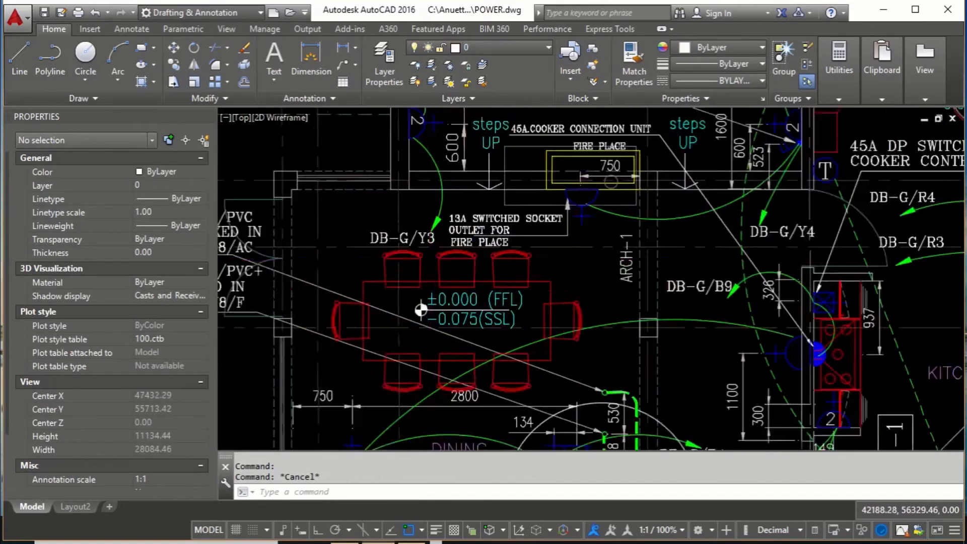
pyautogui.scroll(-4, 514, 257)
pyautogui.scroll(-3, 514, 257)
pyautogui.scroll(6, 443, 246)
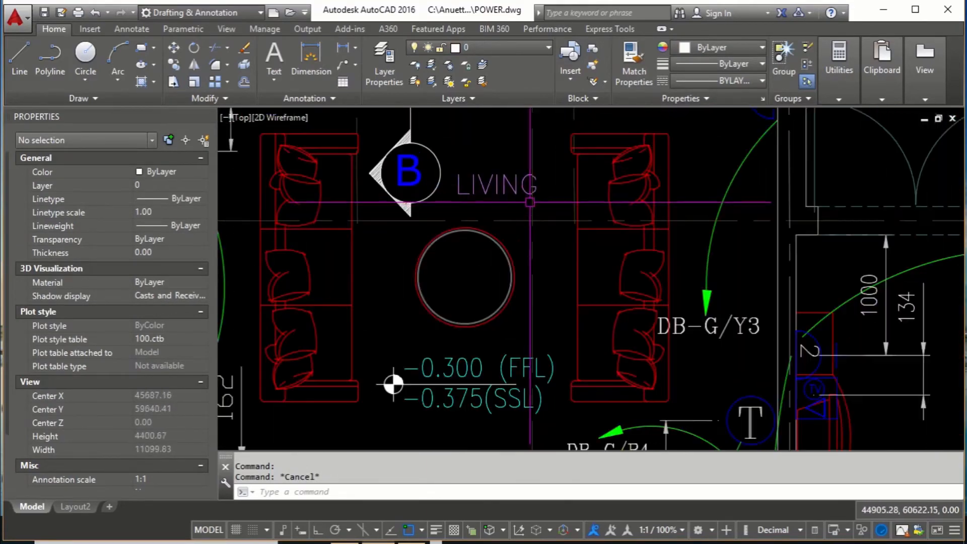
pyautogui.scroll(-2, 444, 247)
pyautogui.moveTo(677, 307); pyautogui.dragTo(682, 233, button='middle')
# - Select the red outer circle of the round table in the family room and check its geometry properties
pyautogui.scroll(6, 682, 233)
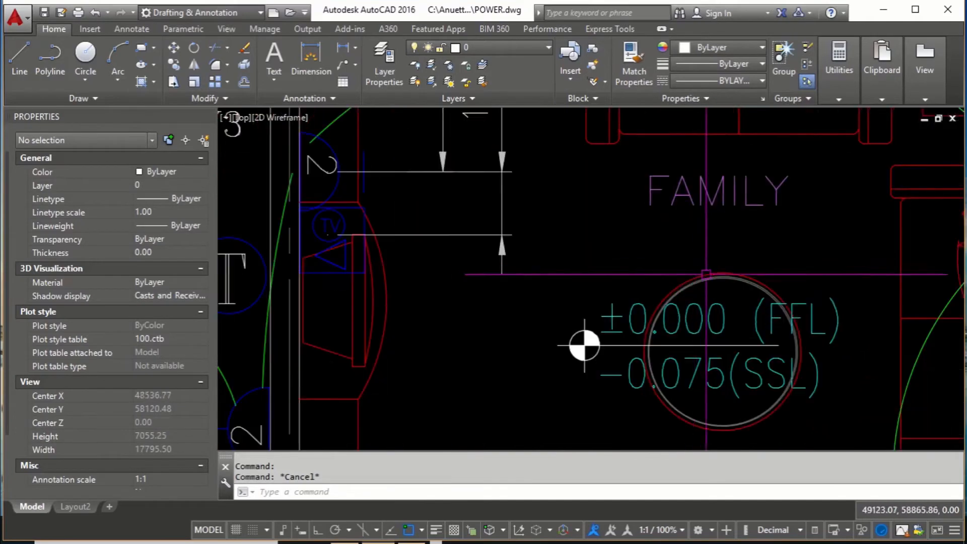
pyautogui.moveTo(691, 271); pyautogui.dragTo(642, 223, button='middle')
pyautogui.scroll(-3, 642, 222)
pyautogui.scroll(5, 645, 253)
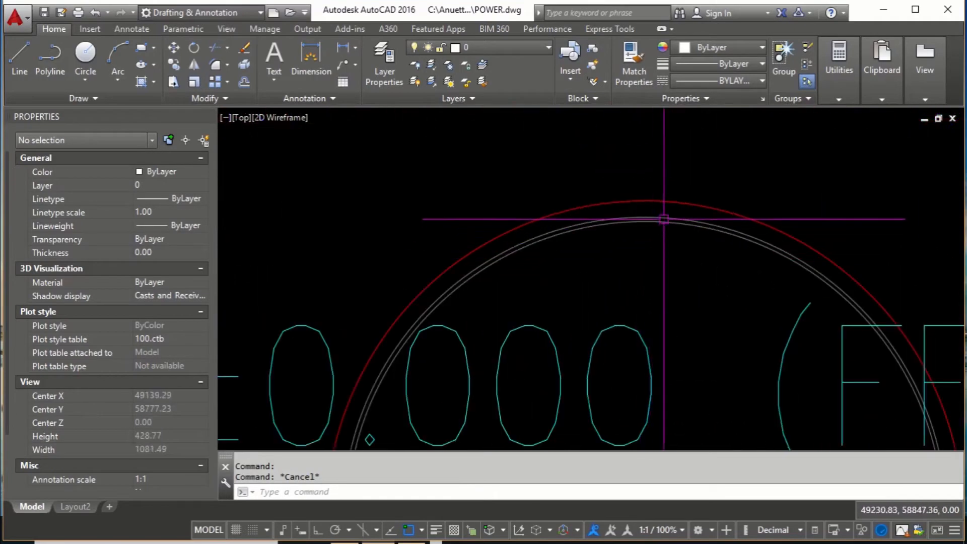
pyautogui.scroll(2, 664, 219)
pyautogui.click(668, 196)
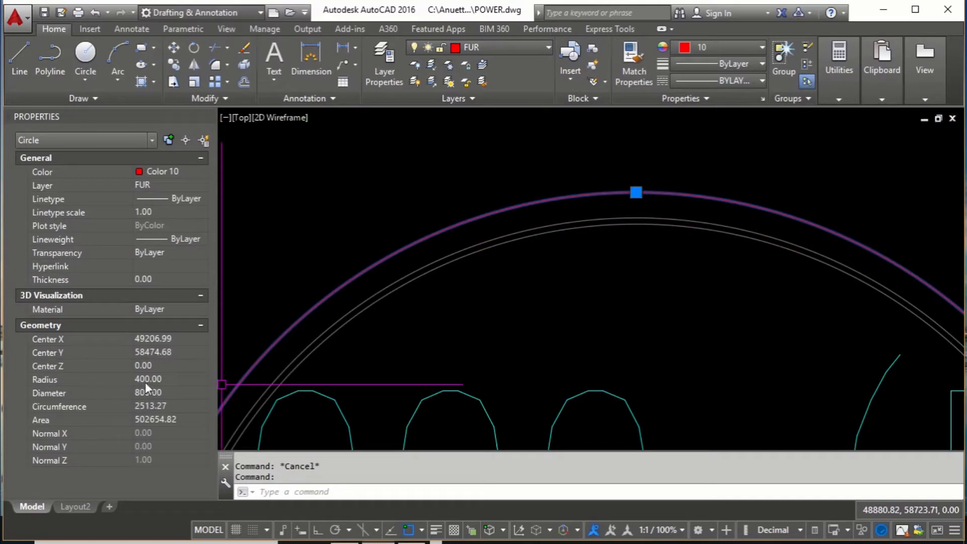
pyautogui.scroll(-5, 585, 216)
pyautogui.scroll(2, 587, 216)
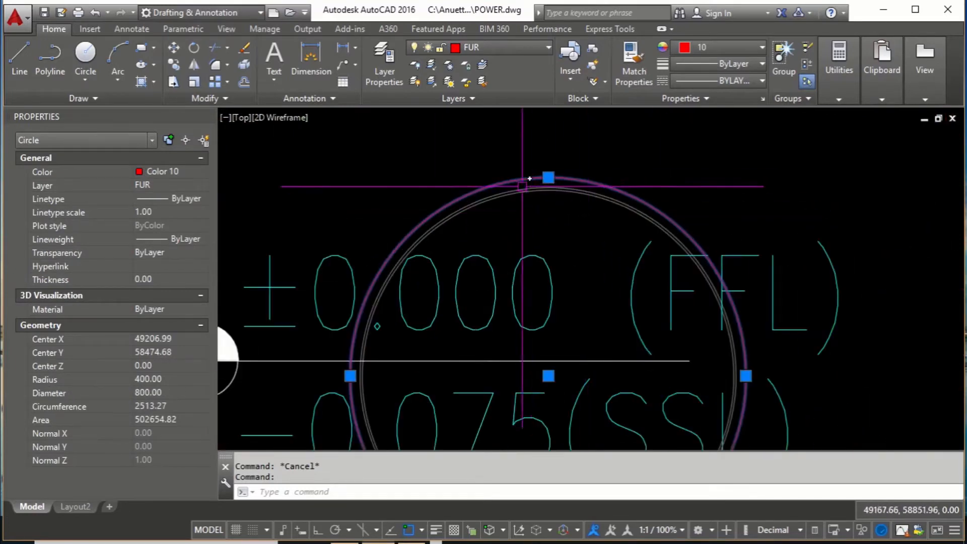
# - Examine the selected family room circle within the overall floor plan and check its object type
pyautogui.scroll(-5, 353, 217)
pyautogui.scroll(1, 579, 242)
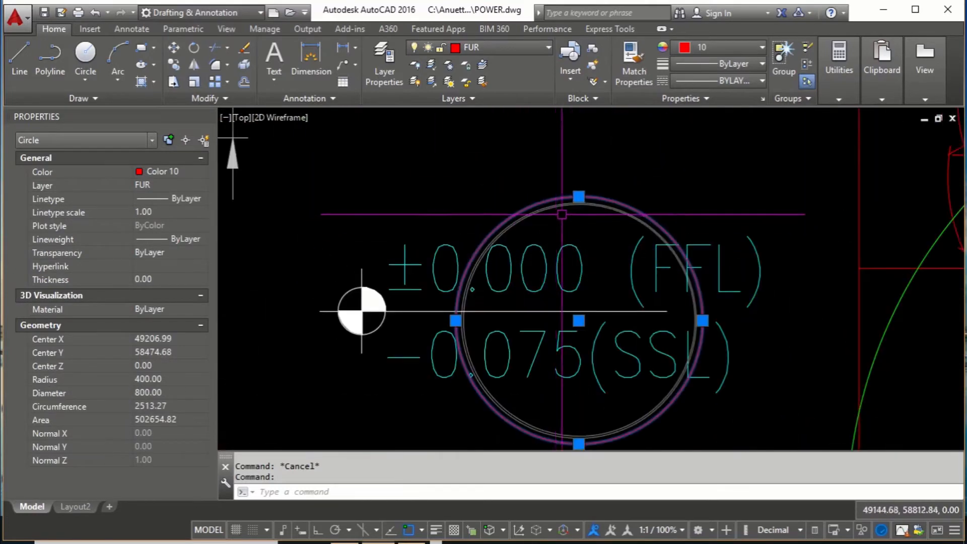
pyautogui.scroll(-5, 610, 245)
pyautogui.scroll(-5, 550, 262)
pyautogui.scroll(2, 559, 261)
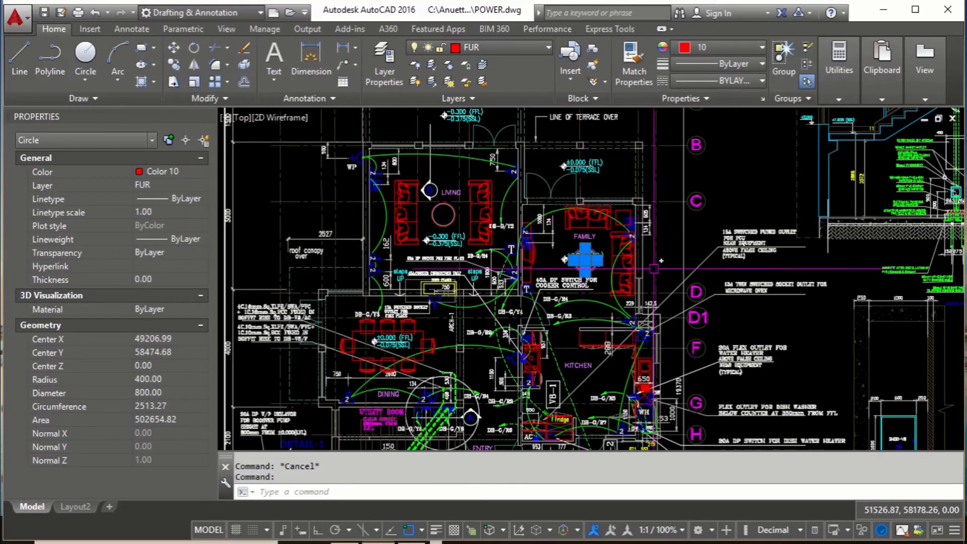
pyautogui.scroll(4, 610, 269)
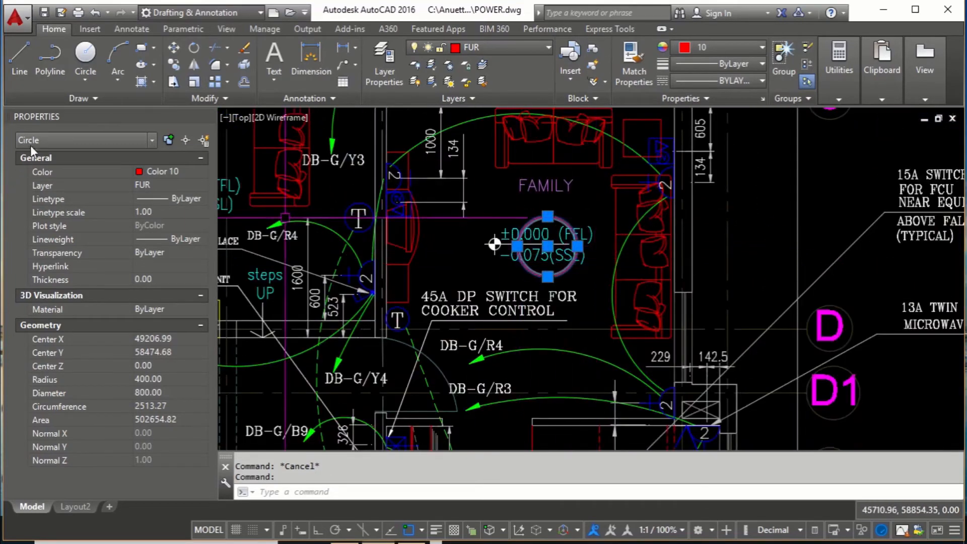
pyautogui.scroll(-7, 705, 241)
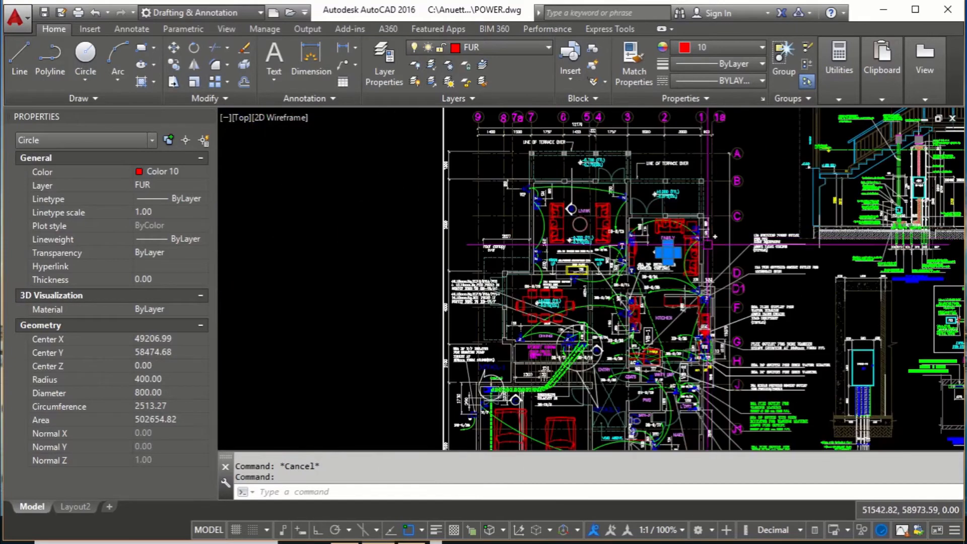
pyautogui.scroll(6, 650, 251)
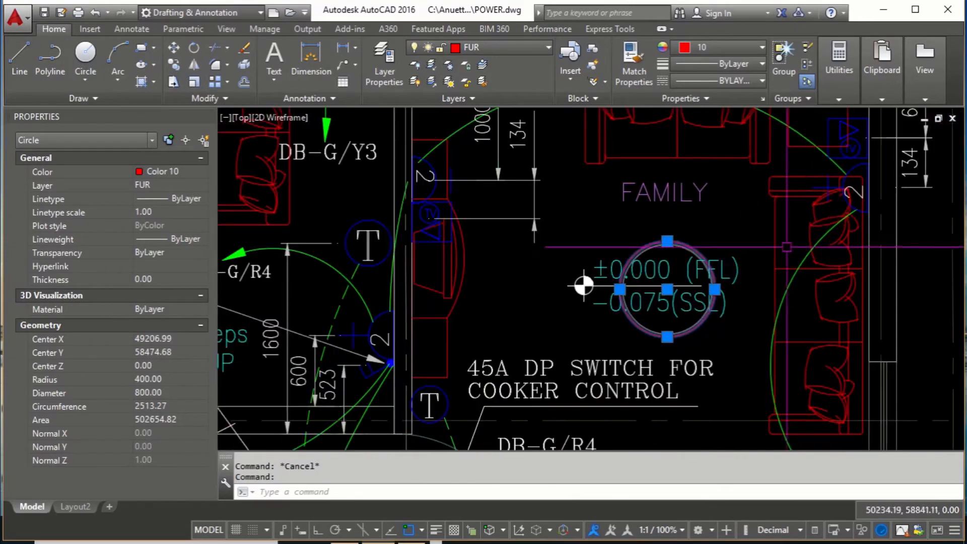
pyautogui.scroll(2, 677, 249)
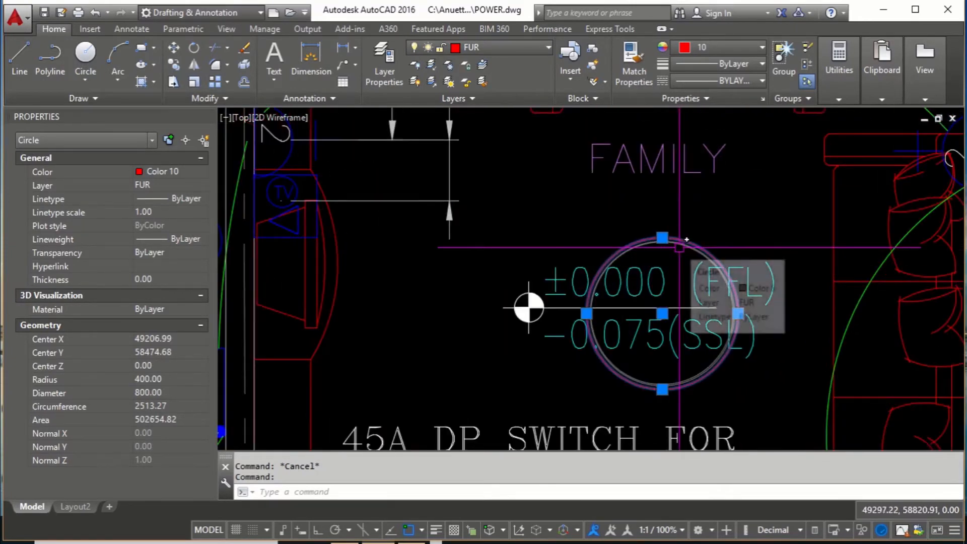
# - Reselect the round family room table's outer circle, check its color and layer, and clear the selection
pyautogui.press('Escape')
pyautogui.scroll(2, 679, 249)
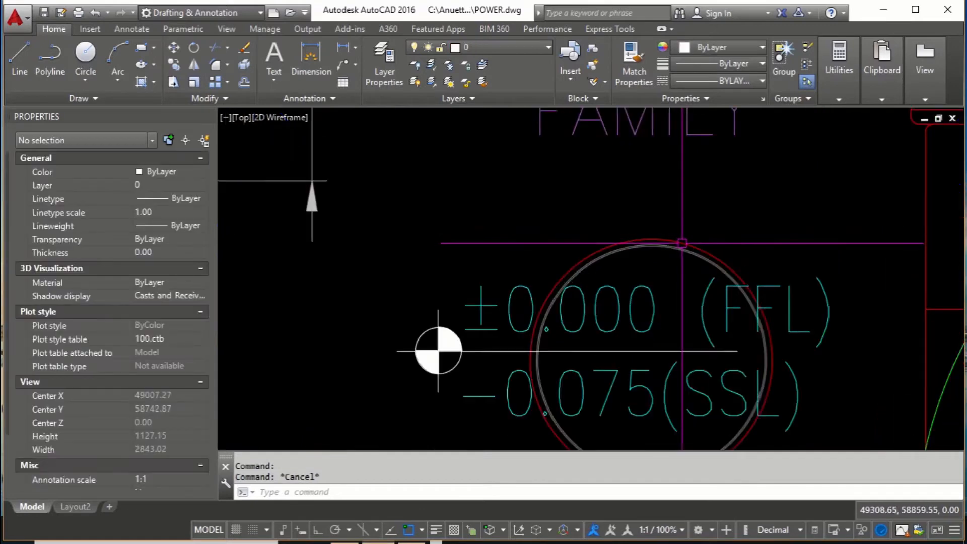
pyautogui.click(679, 244)
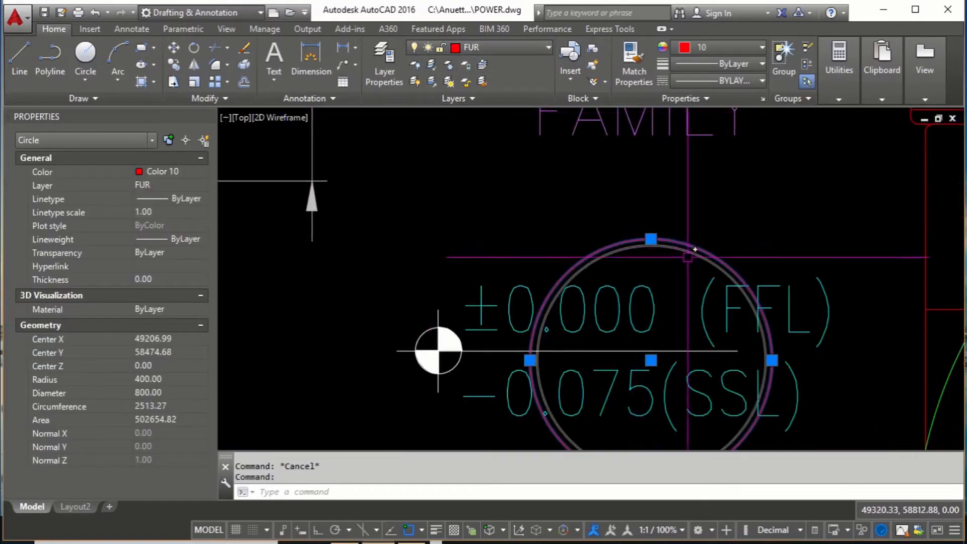
pyautogui.moveTo(611, 238); pyautogui.dragTo(607, 246, button='middle')
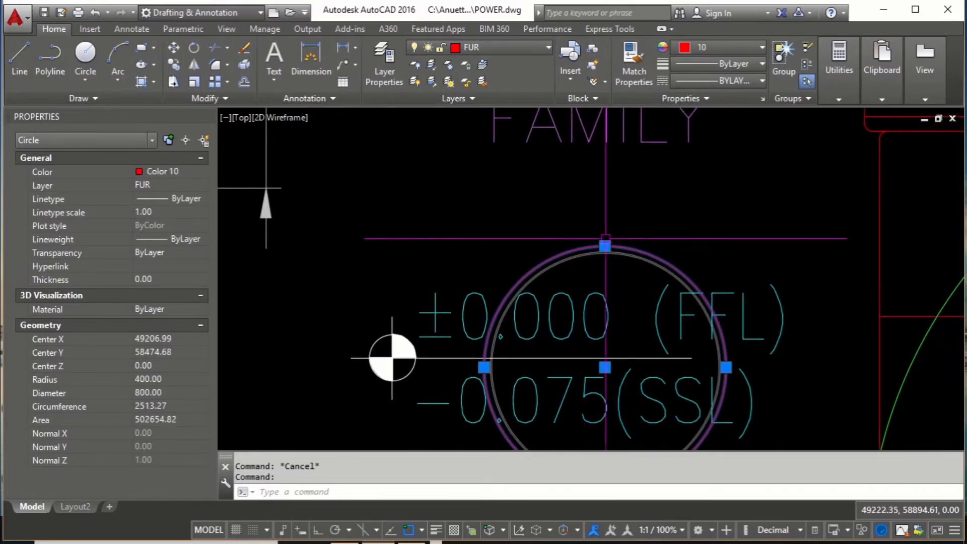
pyautogui.scroll(-3, 649, 238)
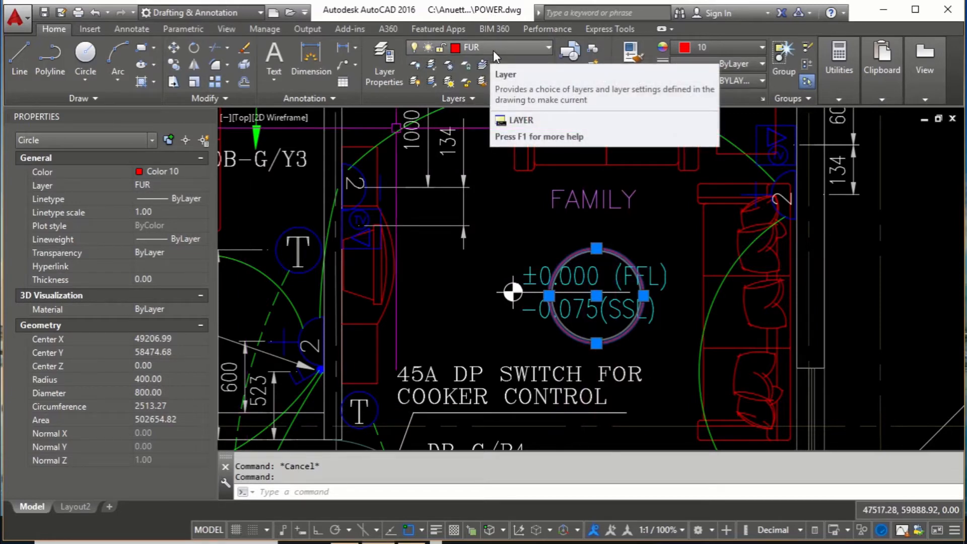
pyautogui.scroll(-4, 537, 259)
pyautogui.moveTo(501, 237); pyautogui.dragTo(591, 261, button='middle')
pyautogui.press('Escape')
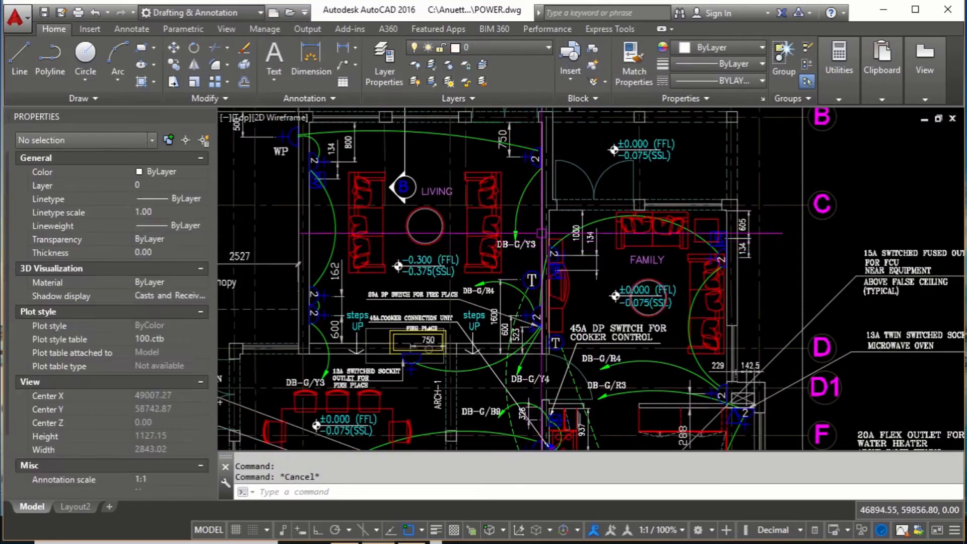
# - Pick all the original sheet's objects for Quick Select, review the object types they contain, and cancel the filter
pyautogui.click(203, 141)
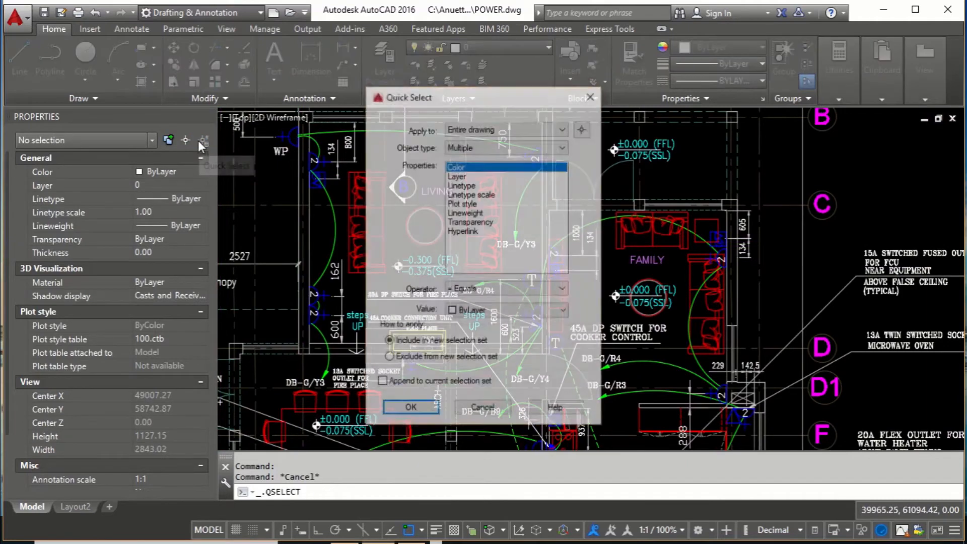
pyautogui.moveTo(454, 95); pyautogui.dragTo(200, 75)
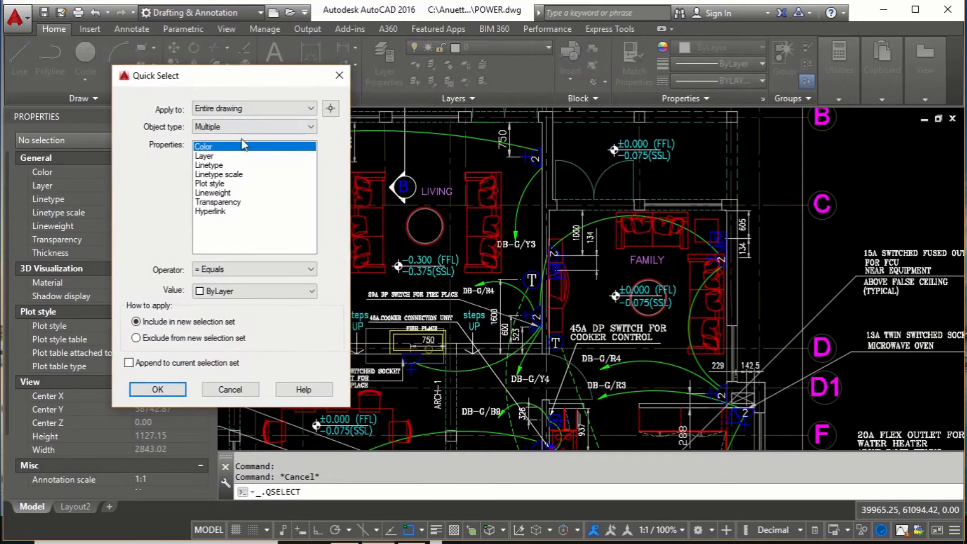
pyautogui.click(331, 108)
pyautogui.scroll(-10, 786, 222)
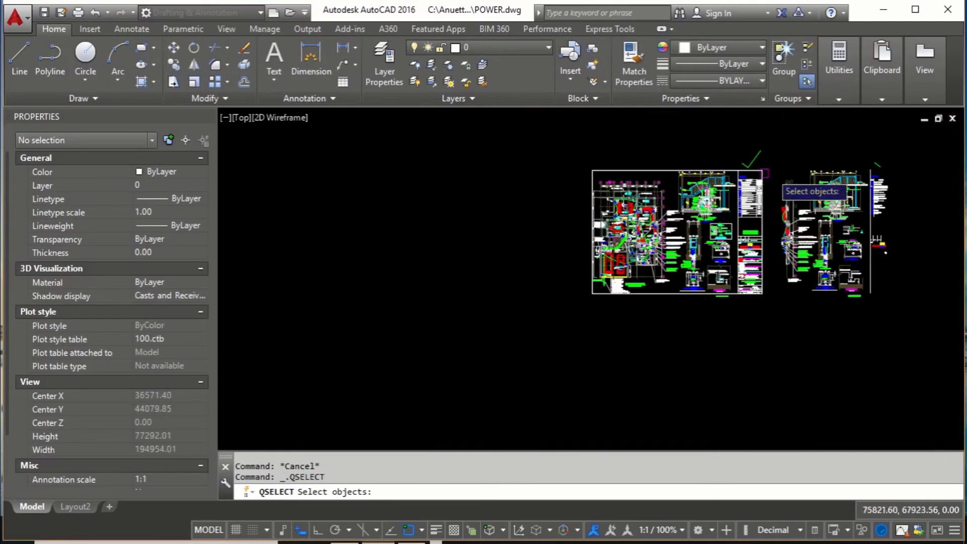
pyautogui.click(773, 133)
pyautogui.click(585, 306)
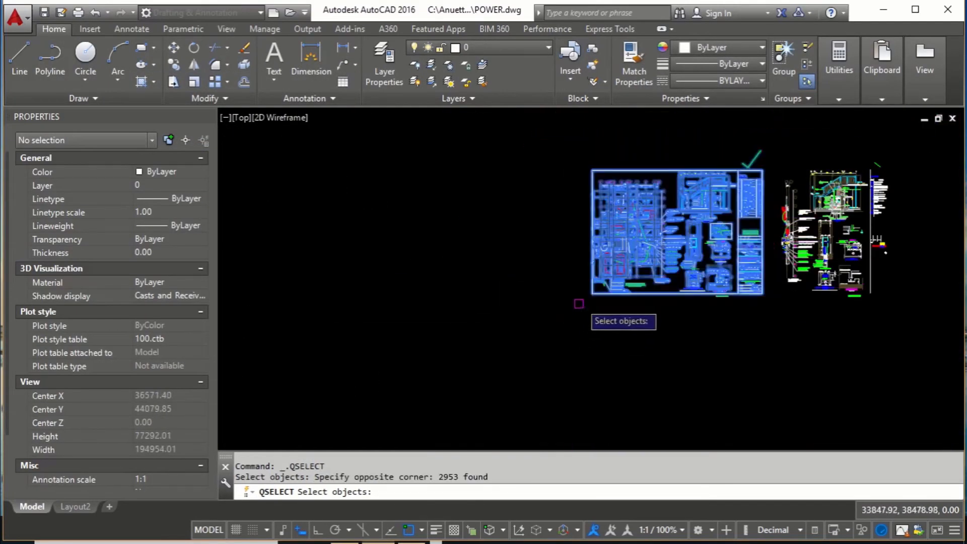
pyautogui.press('Return')
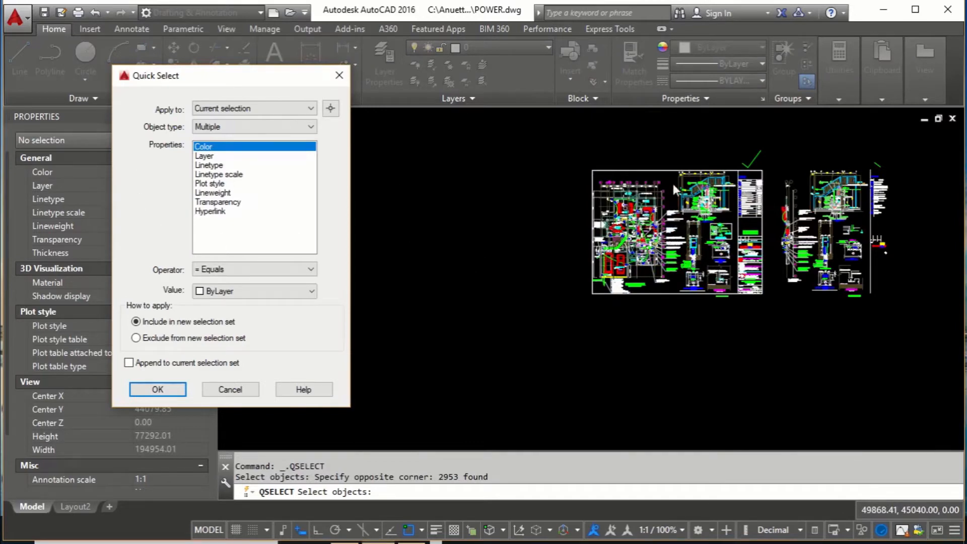
pyautogui.click(215, 130)
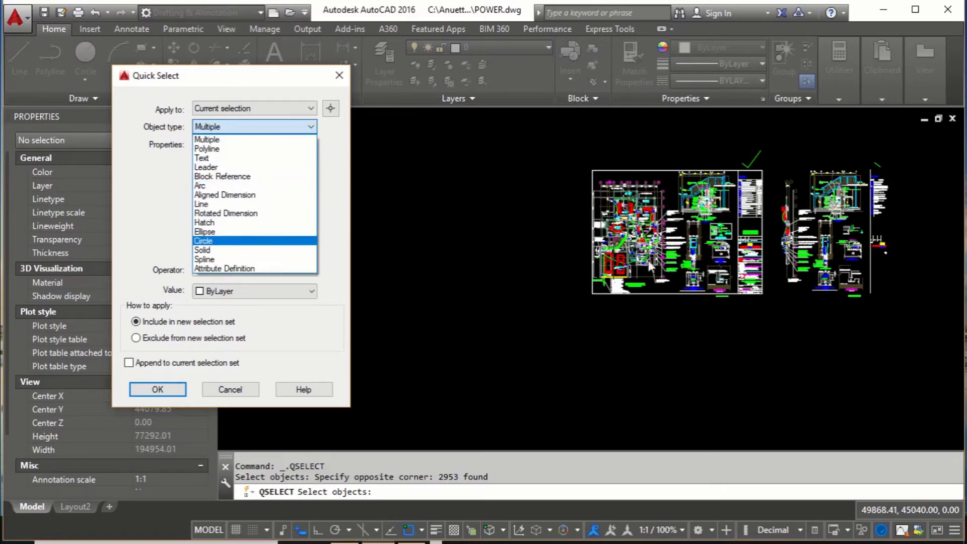
pyautogui.press('Escape')
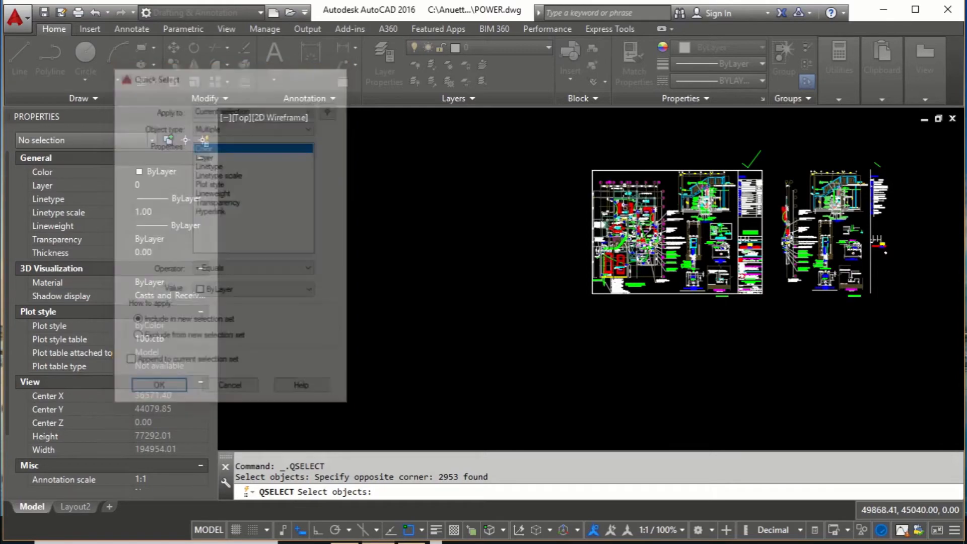
# - Pick only the grid 2 bubble, its grid line and adjoining dimensions for Quick Select and review the available object types
pyautogui.scroll(10, 643, 191)
pyautogui.scroll(-2, 579, 183)
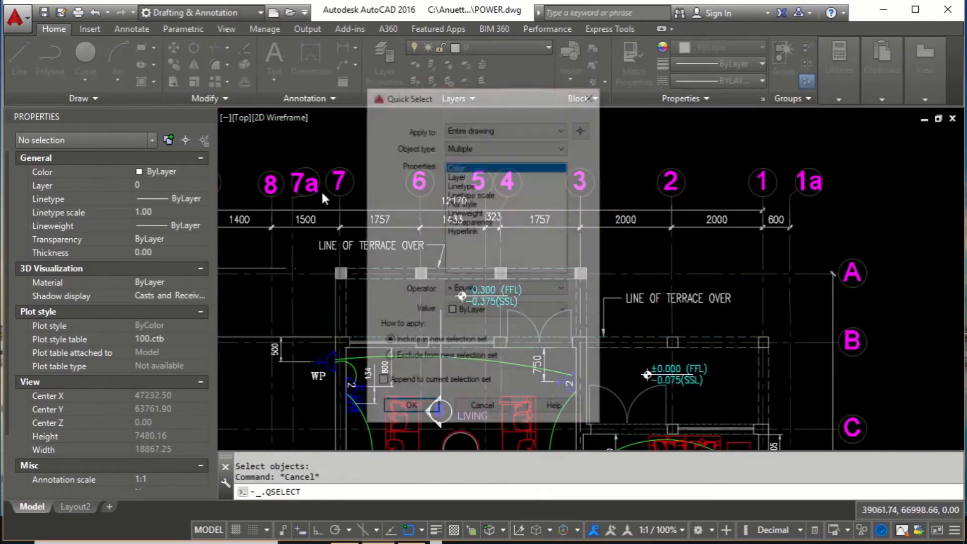
pyautogui.moveTo(510, 106); pyautogui.dragTo(248, 104)
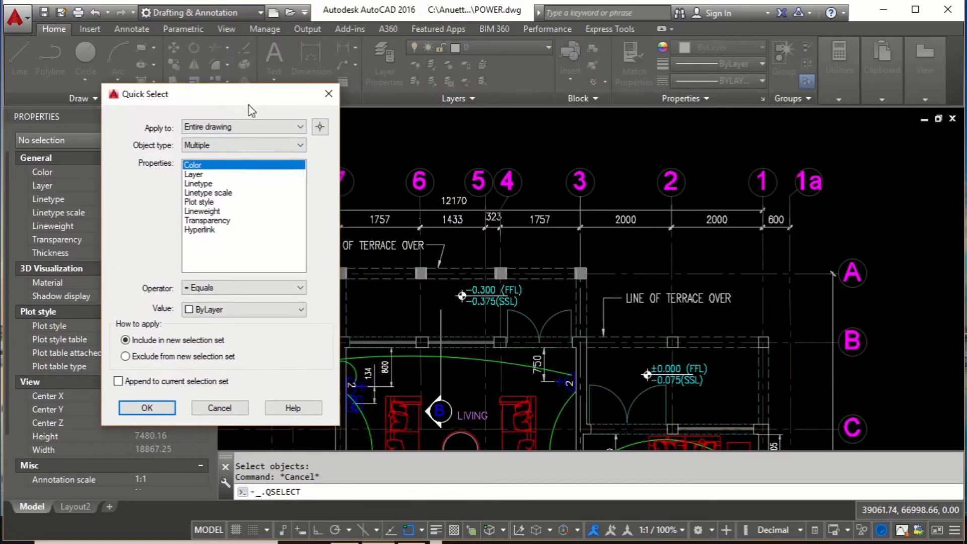
pyautogui.click(320, 127)
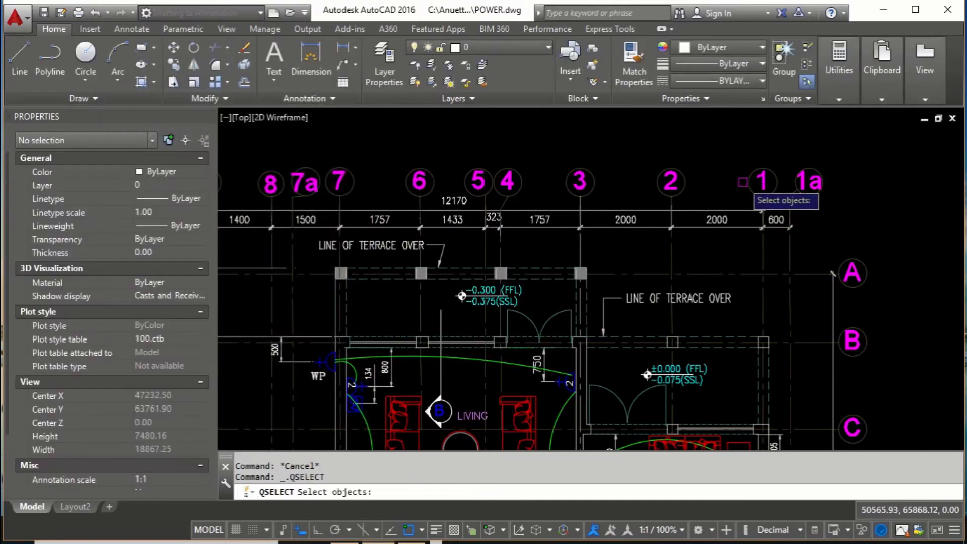
pyautogui.click(695, 168)
pyautogui.click(649, 248)
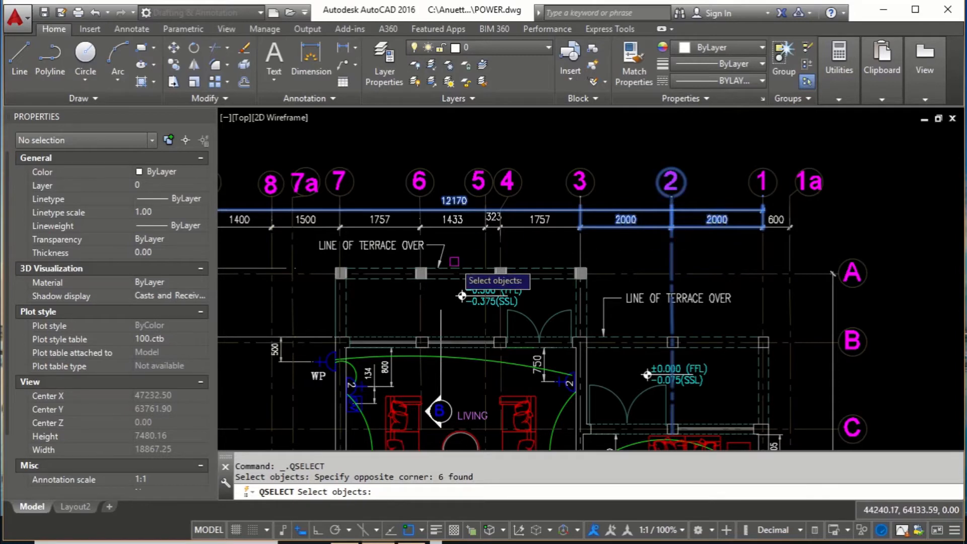
pyautogui.press('Return')
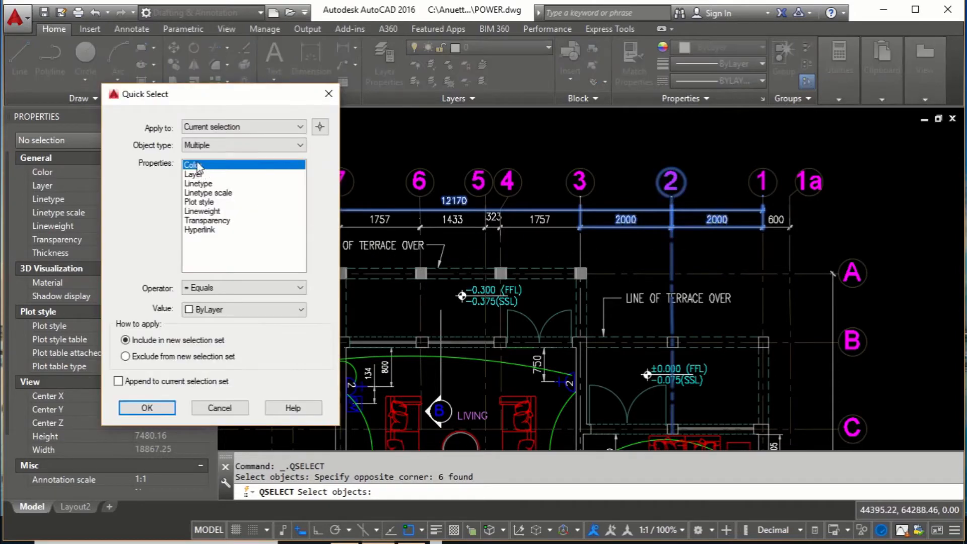
pyautogui.click(234, 146)
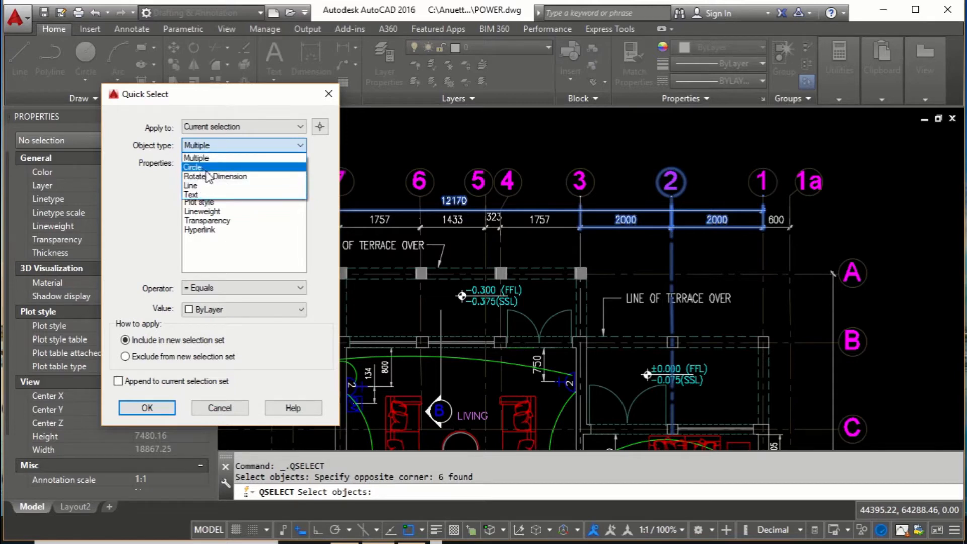
pyautogui.click(320, 129)
# - Limit Quick Select to all objects of the original sheet and set the object type to Circle
pyautogui.click(320, 128)
pyautogui.scroll(-8, 579, 161)
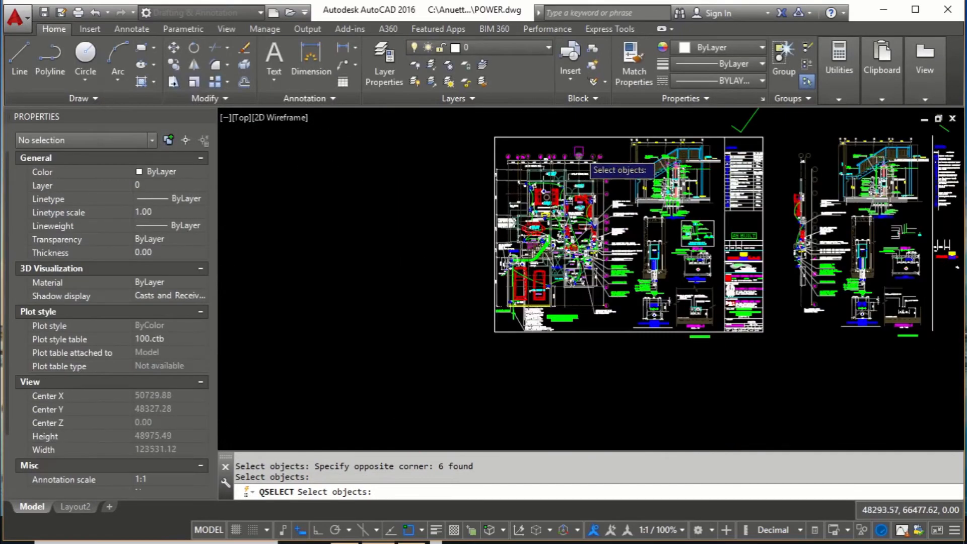
pyautogui.scroll(-2, 579, 152)
pyautogui.click(711, 126)
pyautogui.click(521, 276)
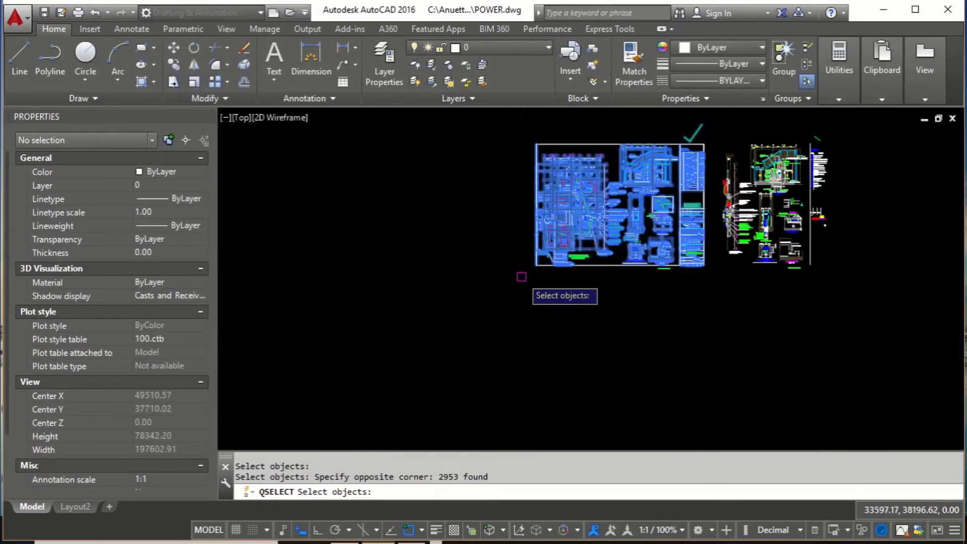
pyautogui.press('Return')
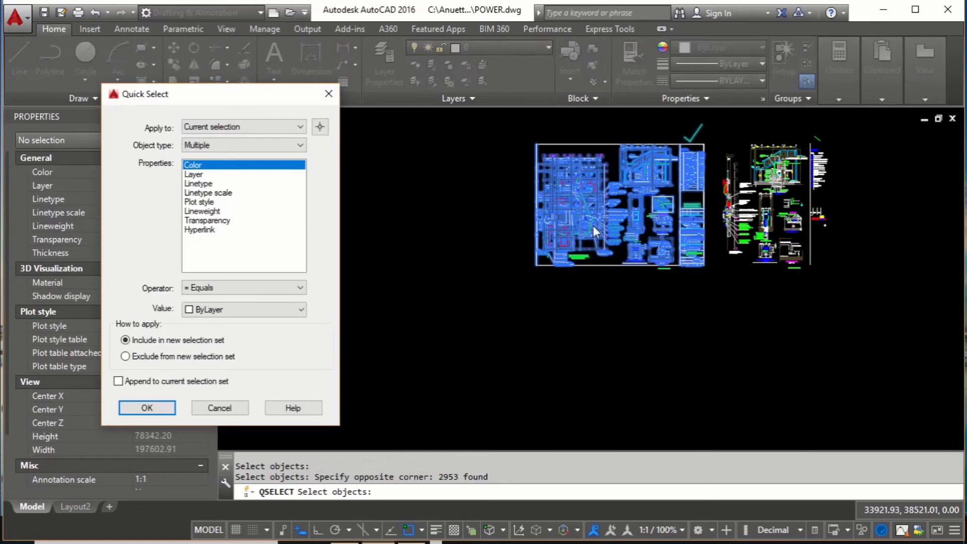
pyautogui.click(216, 147)
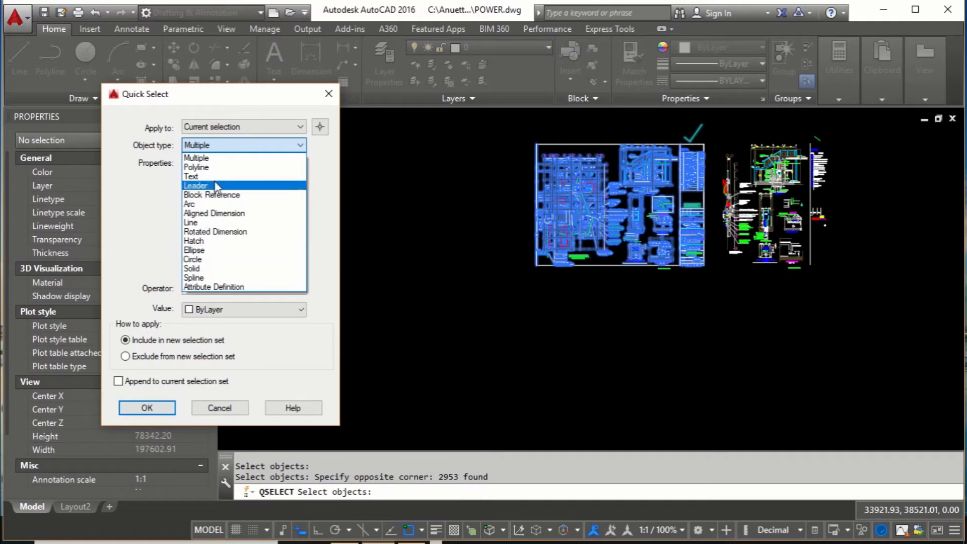
pyautogui.click(199, 260)
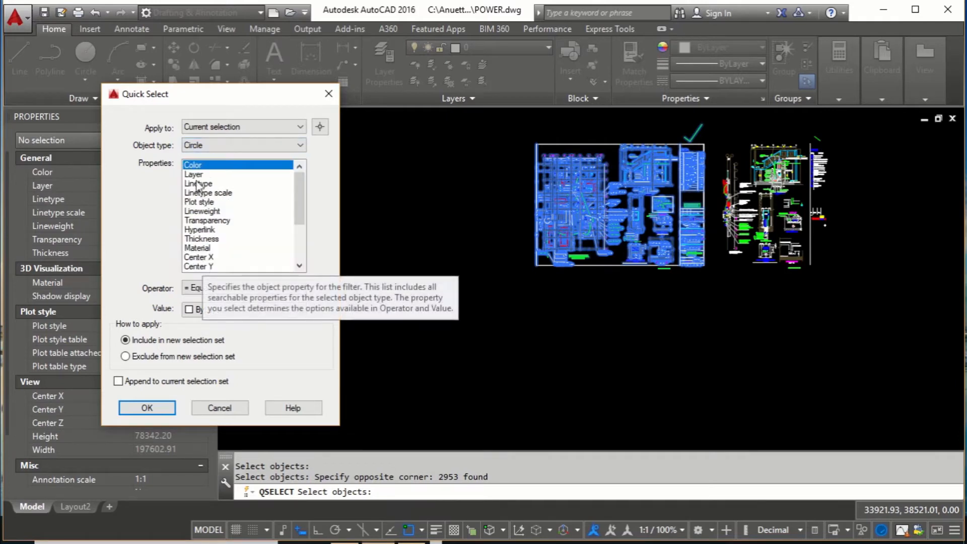
# - Filter the circles by Radius equal to 400 and include the matches in a new selection set
pyautogui.moveTo(296, 186); pyautogui.dragTo(296, 211)
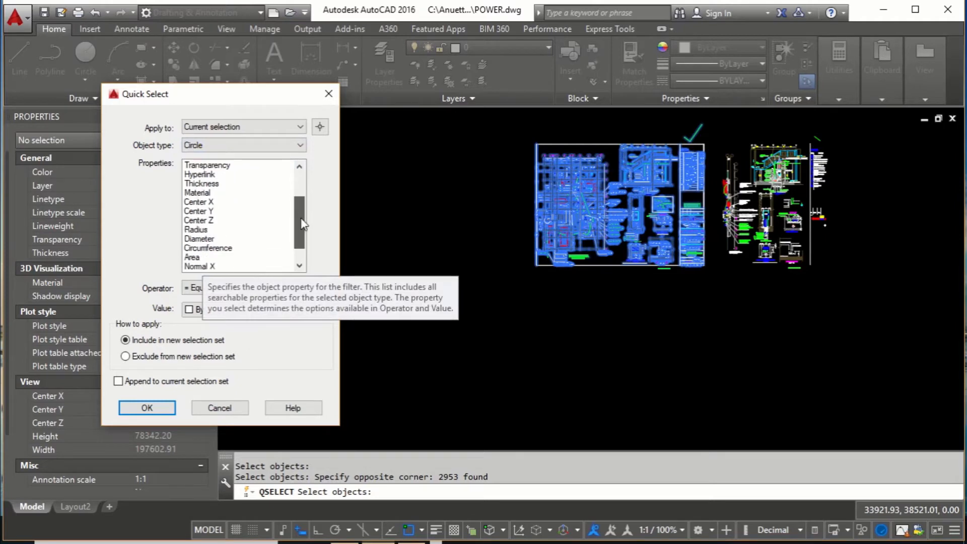
pyautogui.click(214, 230)
pyautogui.click(208, 309)
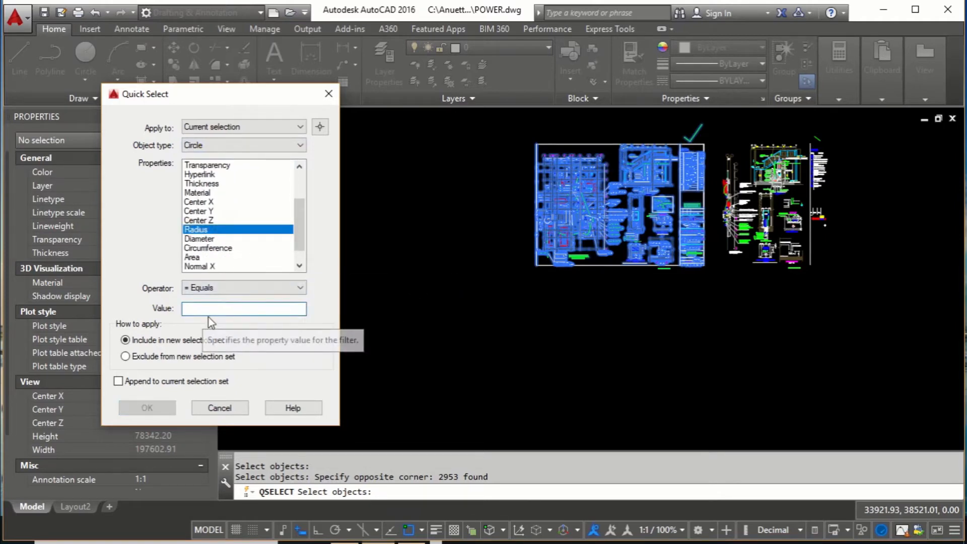
pyautogui.write('400')
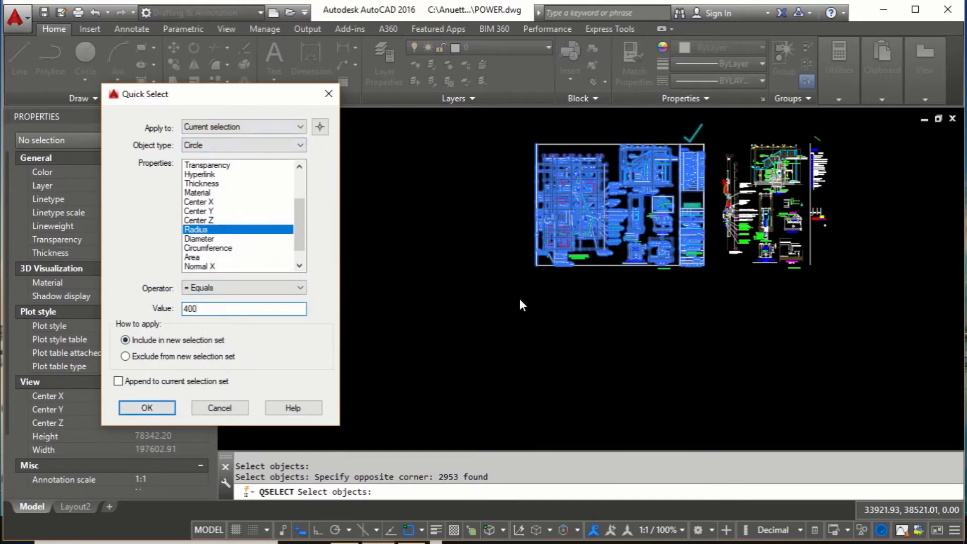
pyautogui.click(147, 407)
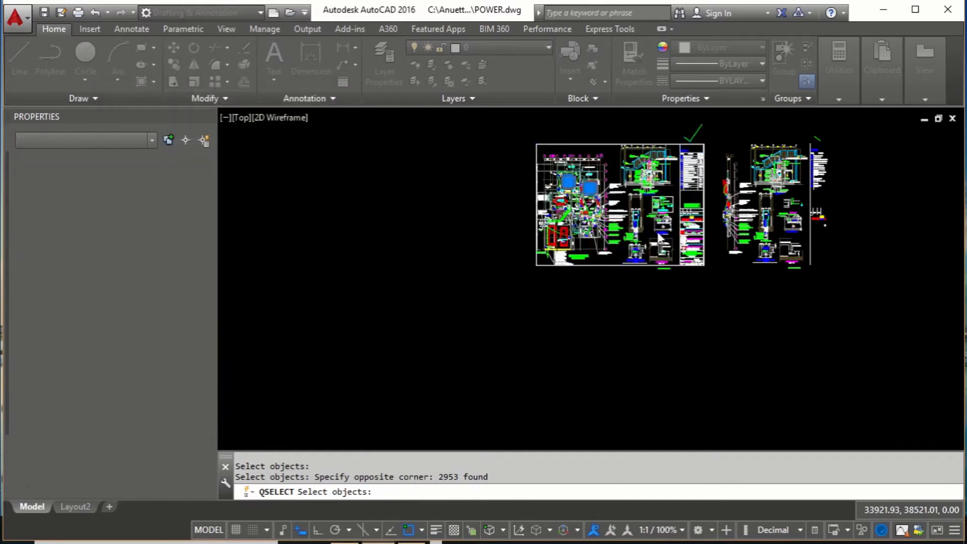
# - Set the radius of both selected table circles in the living and family rooms to 450
pyautogui.scroll(2, 630, 181)
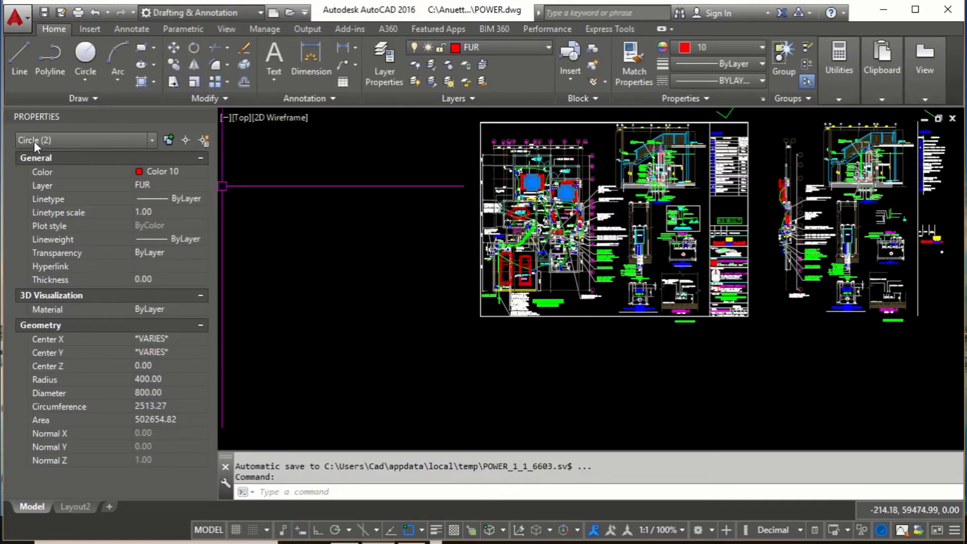
pyautogui.moveTo(601, 221); pyautogui.dragTo(459, 272, button='middle')
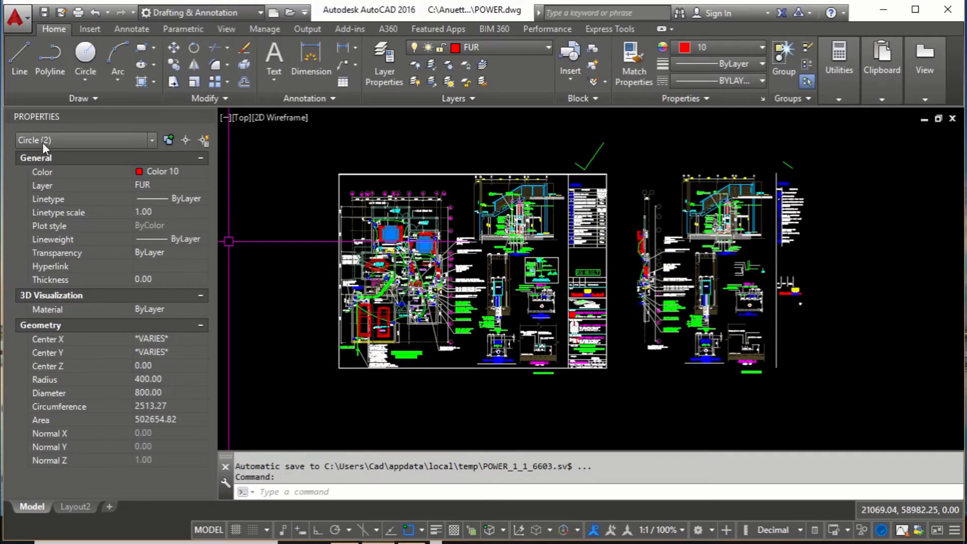
pyautogui.scroll(12, 387, 232)
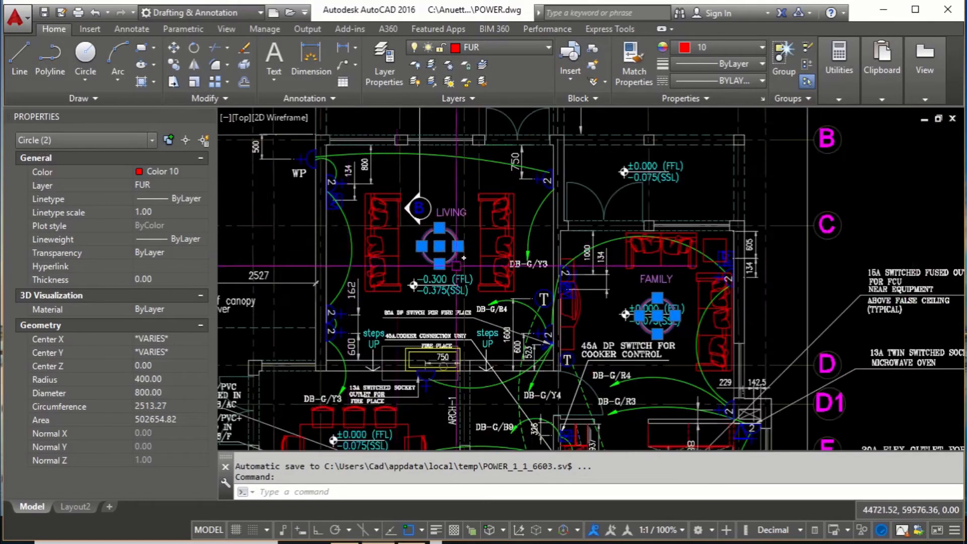
pyautogui.scroll(4, 423, 245)
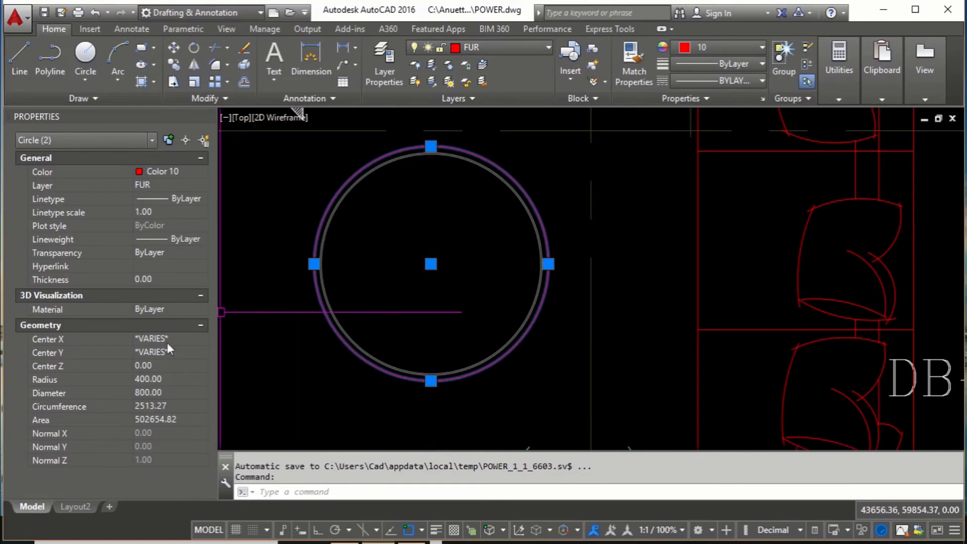
pyautogui.click(154, 381)
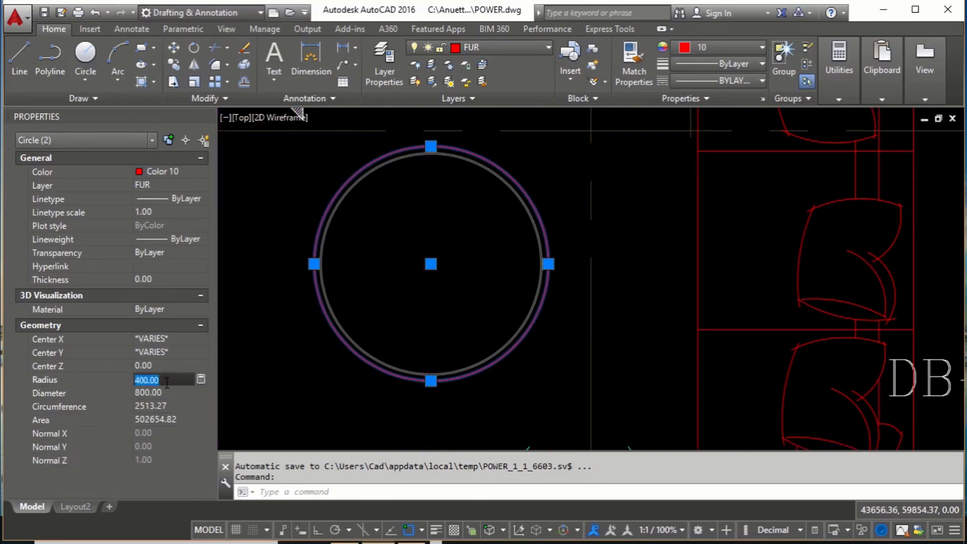
pyautogui.write('450')
pyautogui.press('Return')
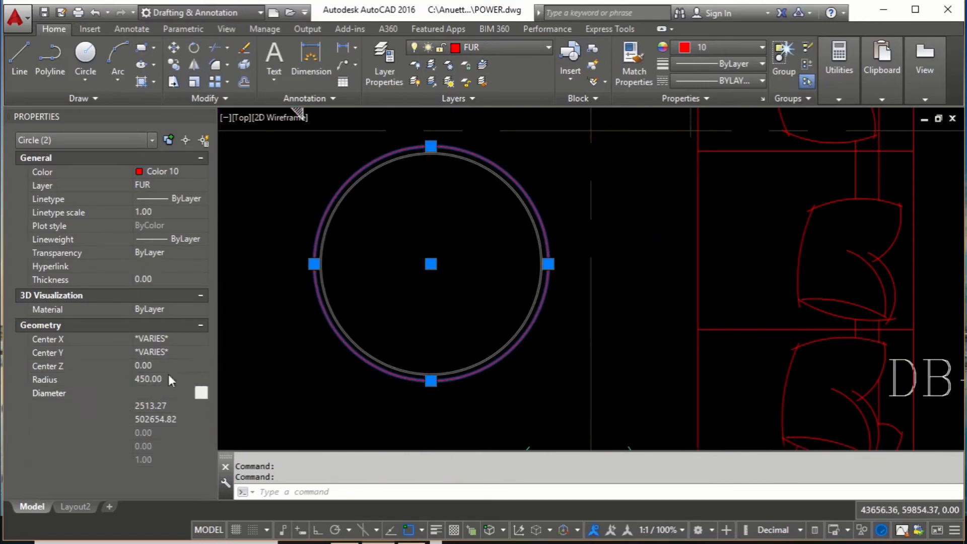
# - Examine the resized table circles in the living and family rooms against the whole sheet, and clear the selection
pyautogui.scroll(-6, 422, 273)
pyautogui.scroll(4, 645, 360)
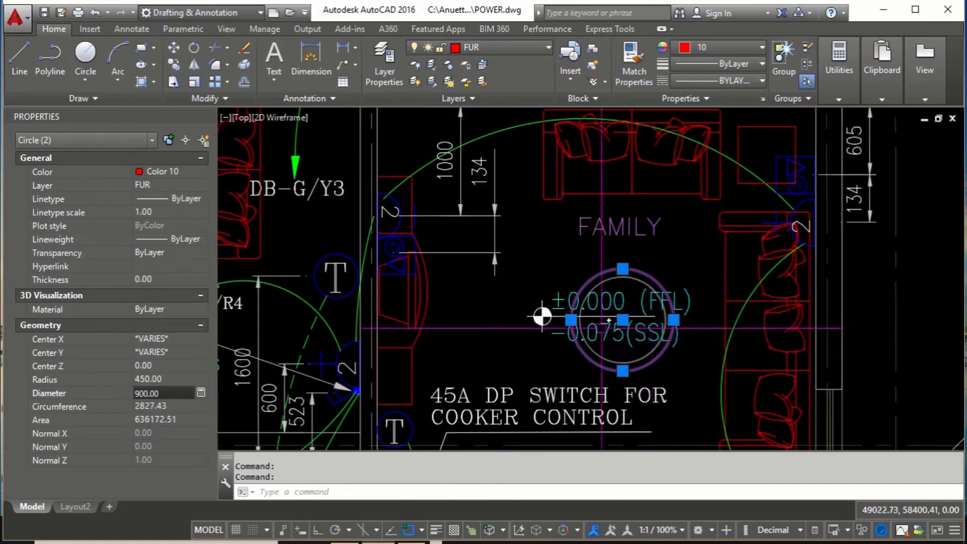
pyautogui.scroll(-6, 497, 255)
pyautogui.moveTo(517, 289); pyautogui.dragTo(505, 260, button='middle')
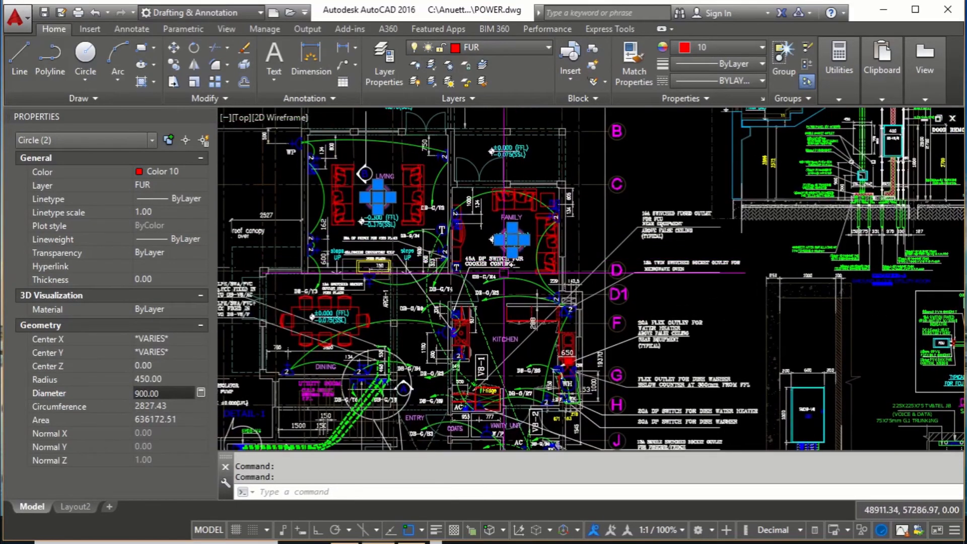
pyautogui.scroll(-4, 567, 241)
pyautogui.moveTo(567, 236); pyautogui.dragTo(567, 209, button='middle')
pyautogui.scroll(4, 570, 204)
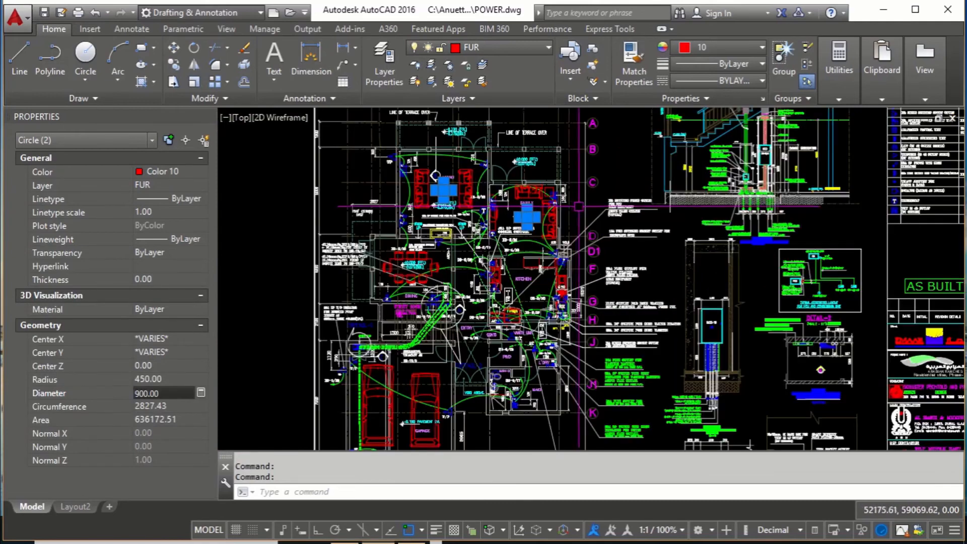
pyautogui.moveTo(609, 179); pyautogui.dragTo(610, 197, button='middle')
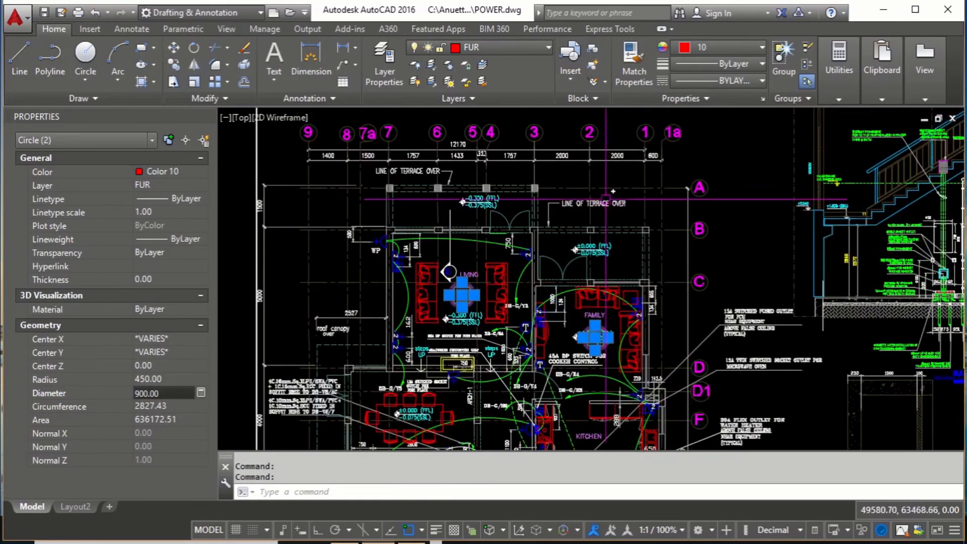
pyautogui.scroll(-2, 609, 198)
pyautogui.scroll(2, 679, 213)
pyautogui.scroll(-2, 677, 214)
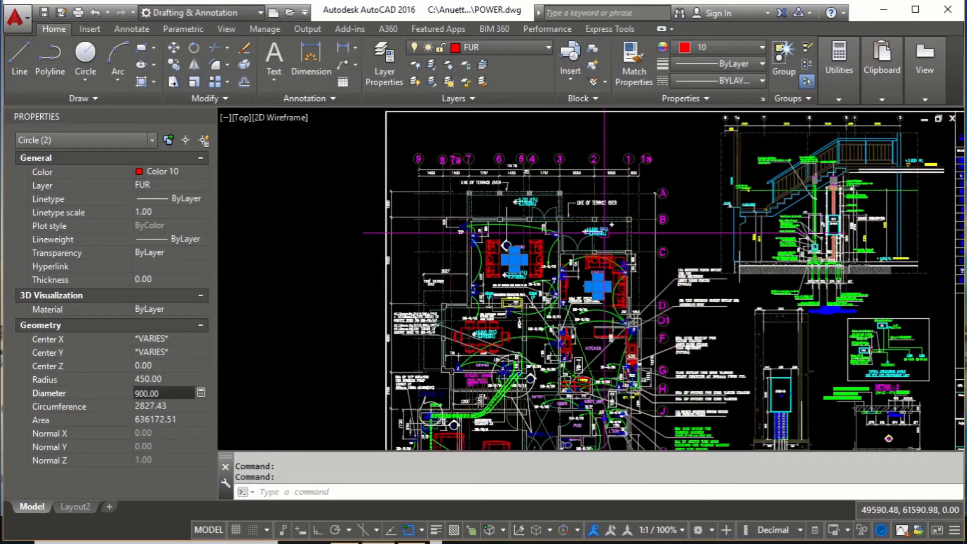
pyautogui.scroll(-2, 528, 194)
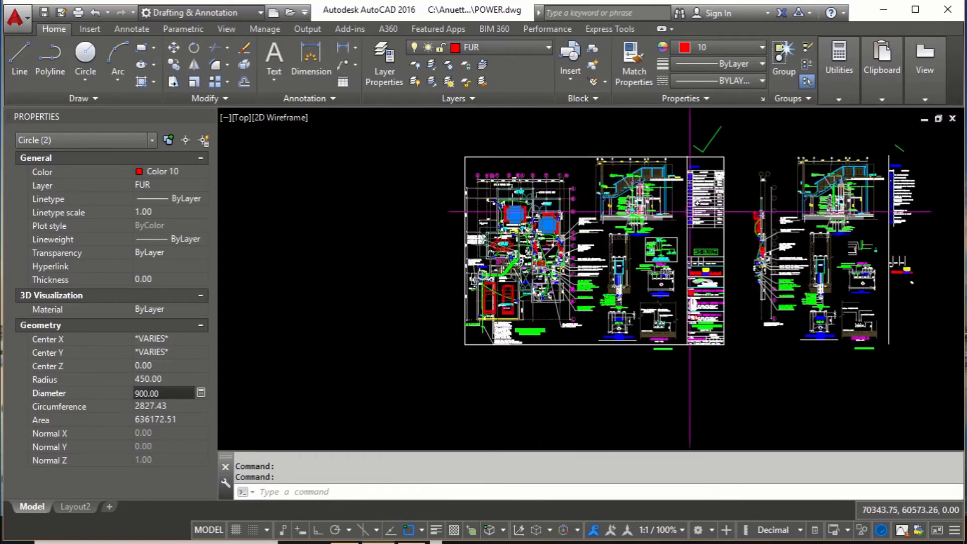
pyautogui.moveTo(689, 211); pyautogui.dragTo(634, 210, button='middle')
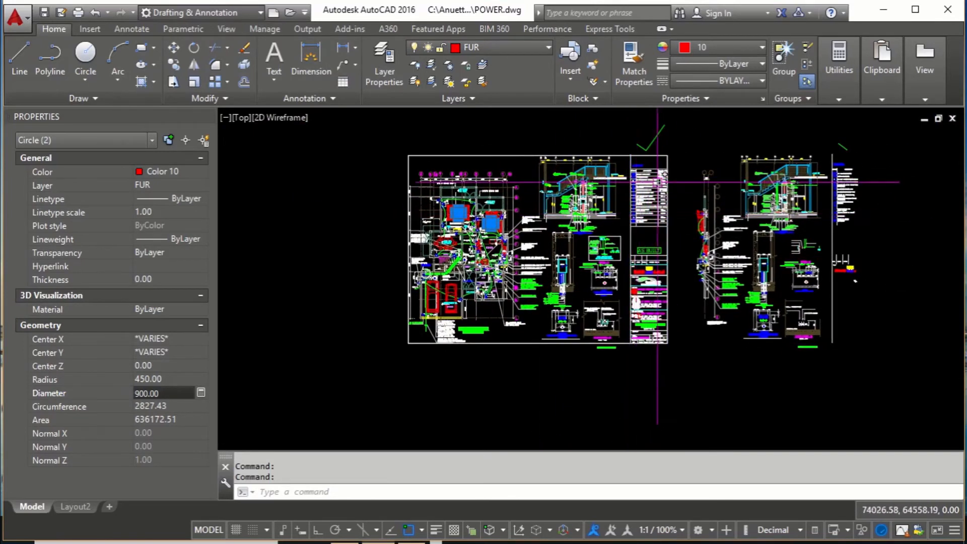
pyautogui.scroll(2, 517, 222)
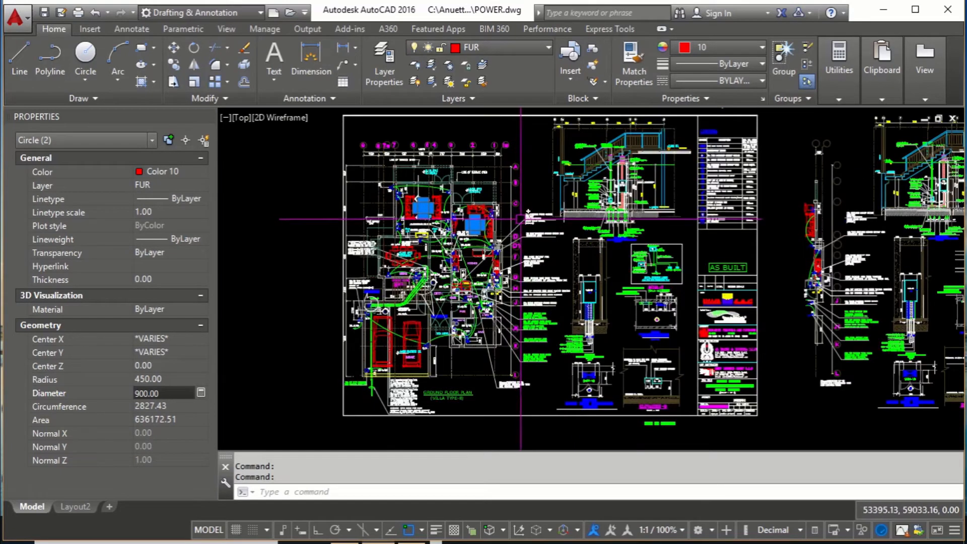
pyautogui.moveTo(521, 220); pyautogui.dragTo(521, 227, button='middle')
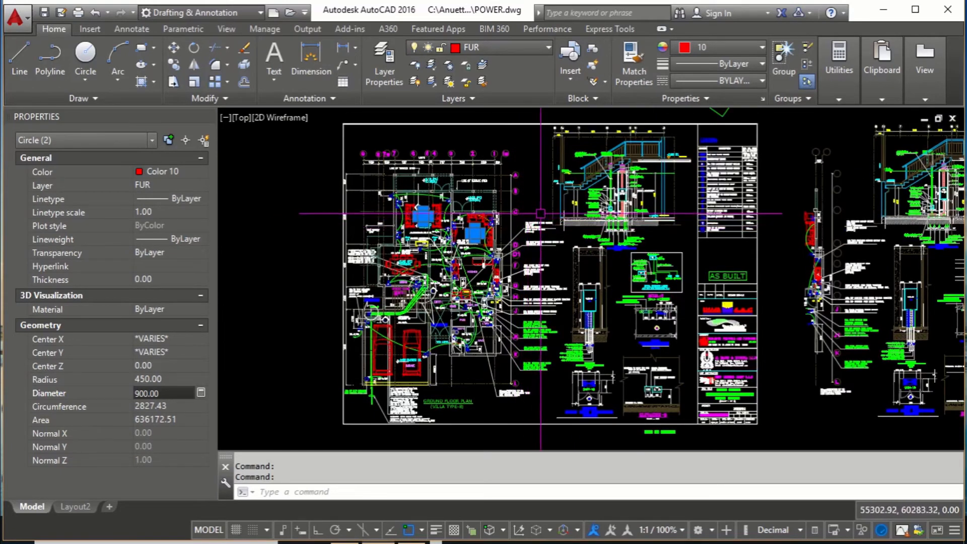
pyautogui.moveTo(567, 229); pyautogui.dragTo(513, 240, button='middle')
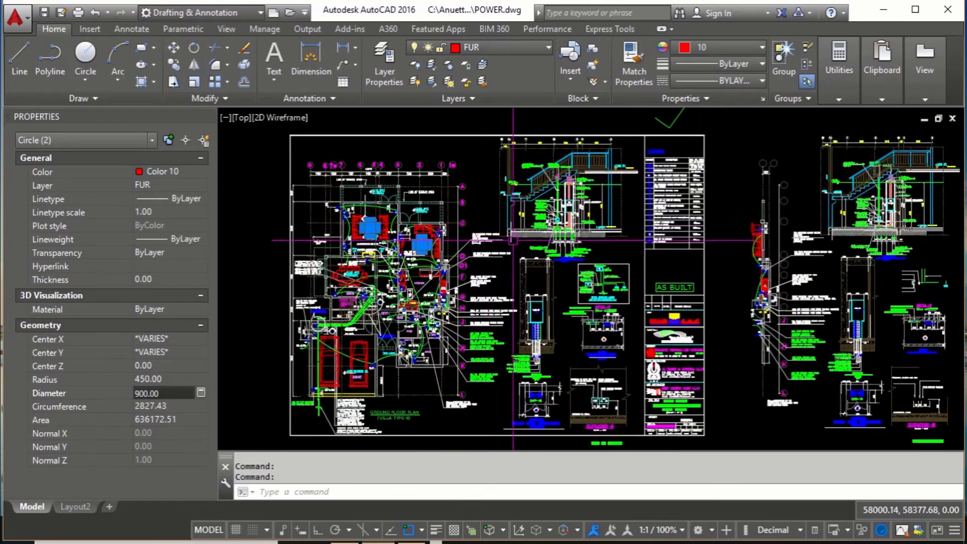
pyautogui.scroll(-2, 513, 239)
pyautogui.press('Escape')
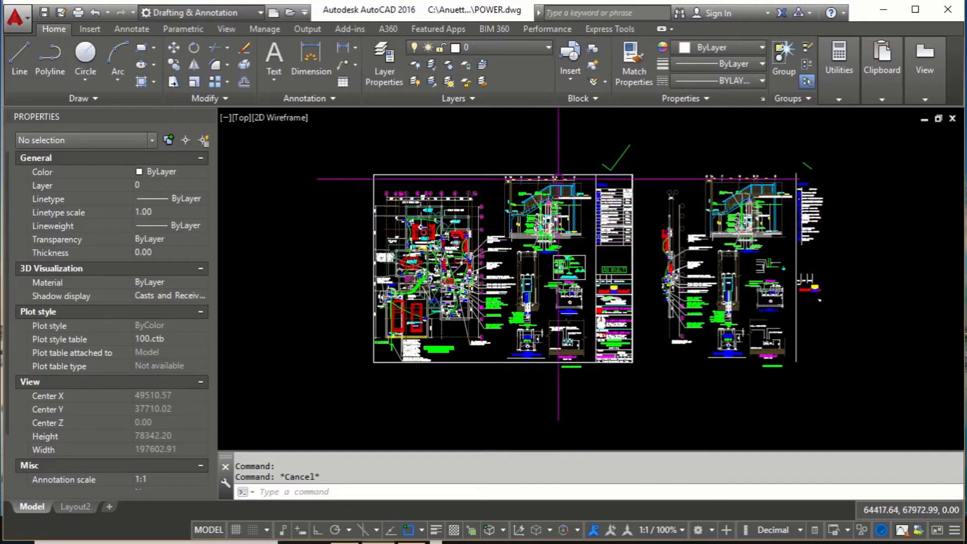
pyautogui.moveTo(520, 216); pyautogui.dragTo(524, 202, button='middle')
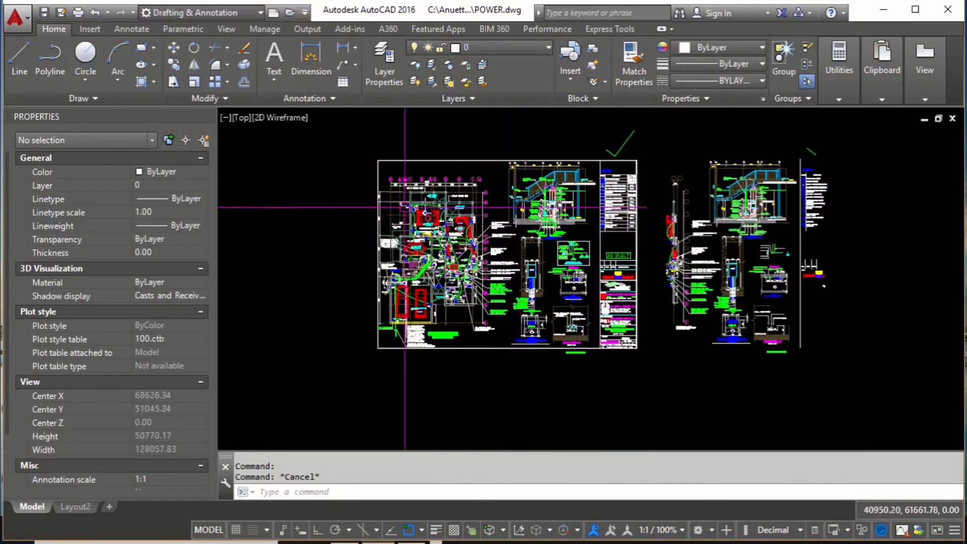
pyautogui.click(354, 166)
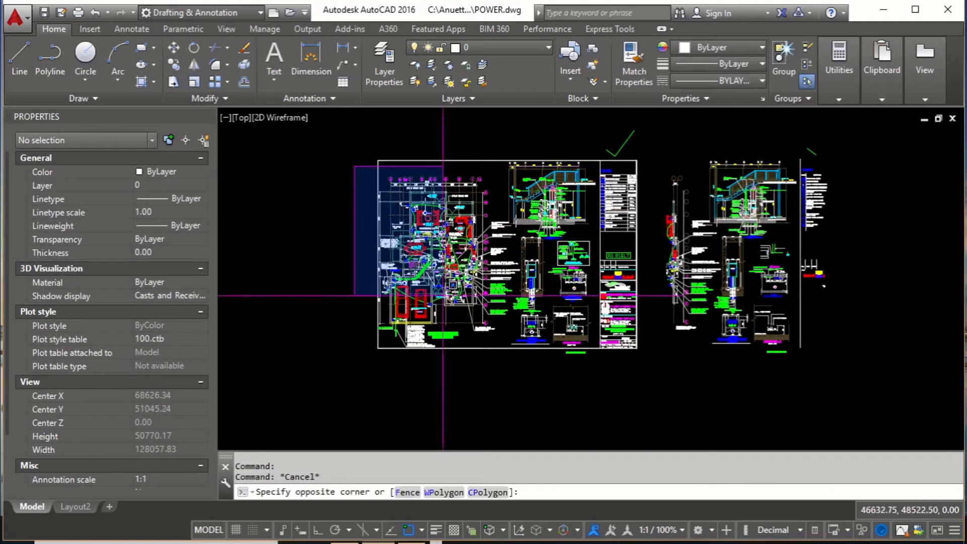
pyautogui.press('Escape')
# - Window-select the original sheet's ground floor plan with its grid bubbles, dimensions and adjoining notes
pyautogui.scroll(10, 441, 206)
pyautogui.scroll(-8, 607, 249)
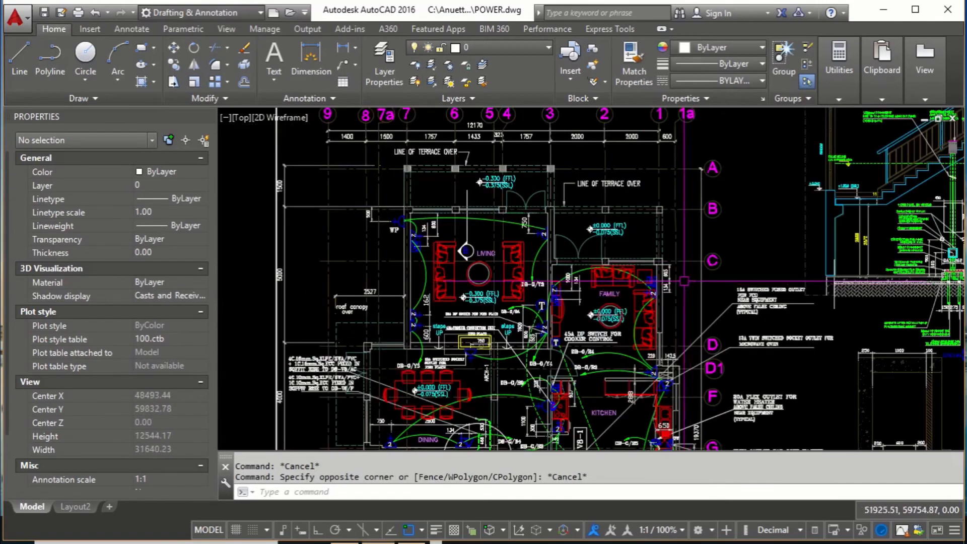
pyautogui.moveTo(640, 276); pyautogui.dragTo(610, 242, button='middle')
pyautogui.scroll(2, 633, 183)
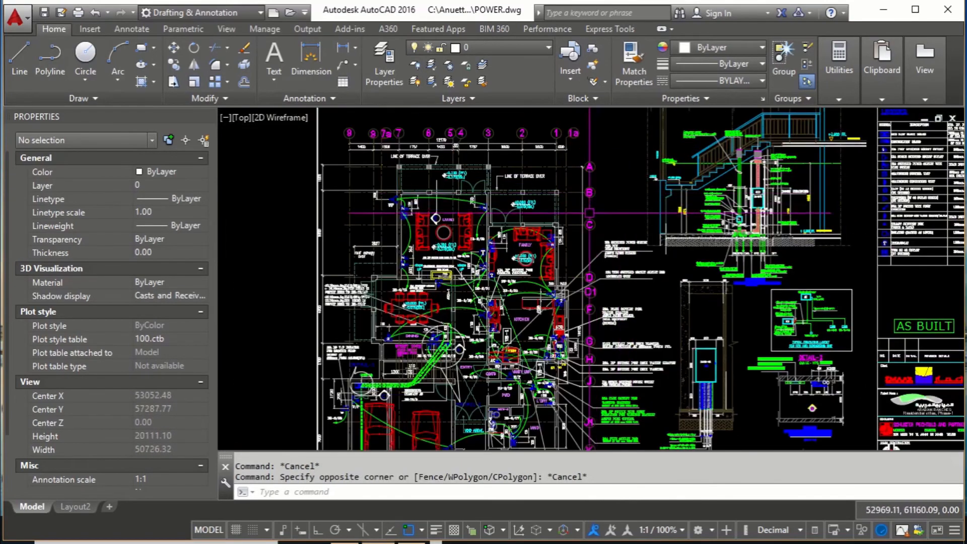
pyautogui.scroll(-2, 607, 189)
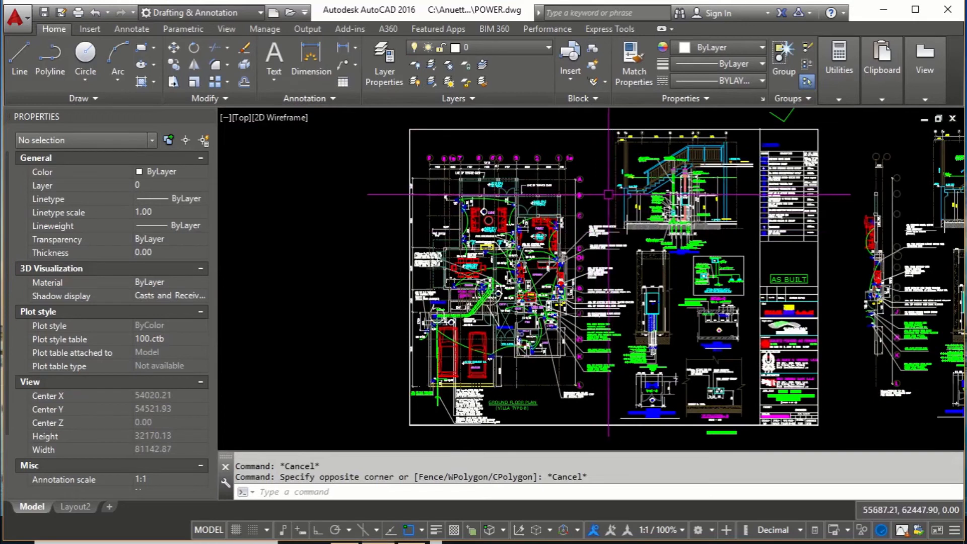
pyautogui.click(367, 142)
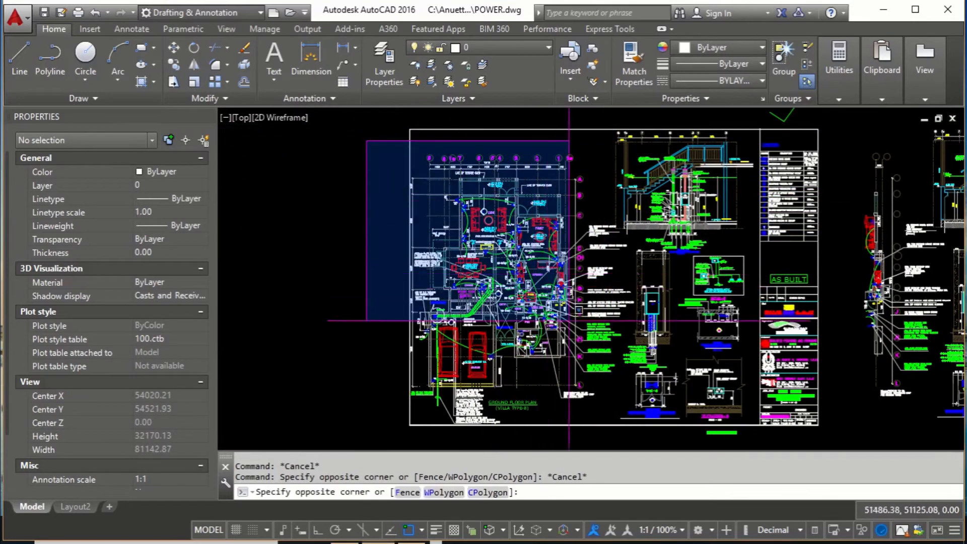
pyautogui.click(619, 401)
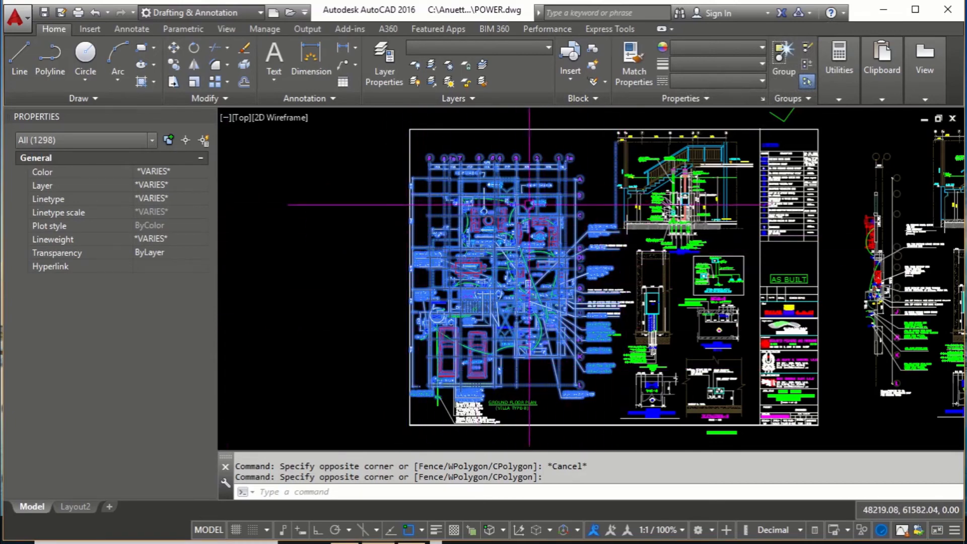
# - Review the object types in the floor plan selection and limit the property editing to Rotated Dimension objects
pyautogui.scroll(2, 388, 227)
pyautogui.moveTo(559, 224); pyautogui.dragTo(553, 256, button='middle')
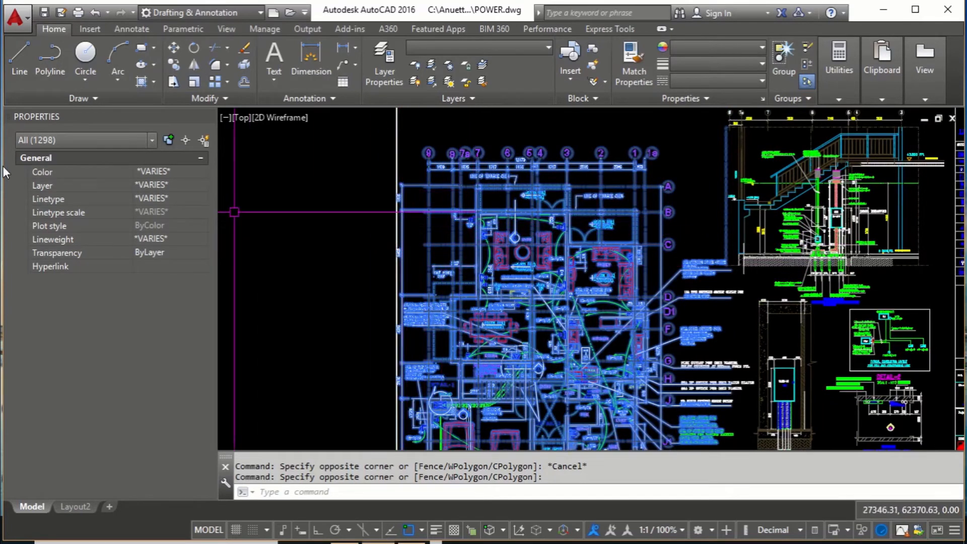
pyautogui.click(152, 143)
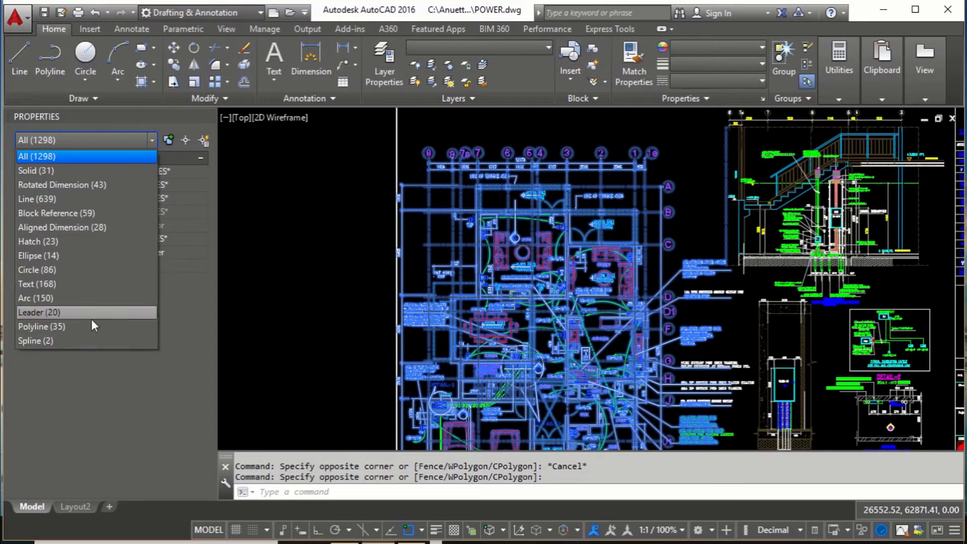
pyautogui.click(107, 185)
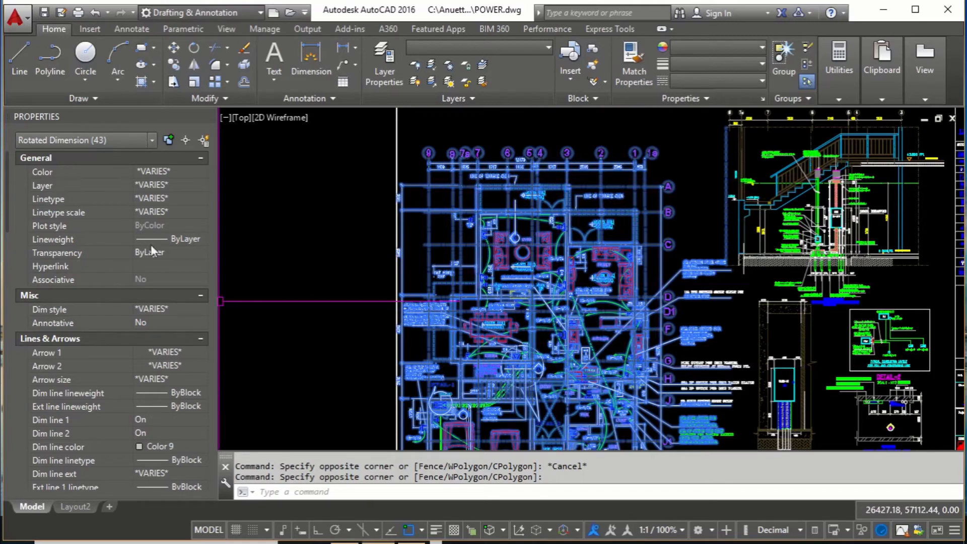
# - Set the text height of the selected floor plan's rotated dimensions to 200
pyautogui.click(18, 379)
pyautogui.scroll(-6, 44, 373)
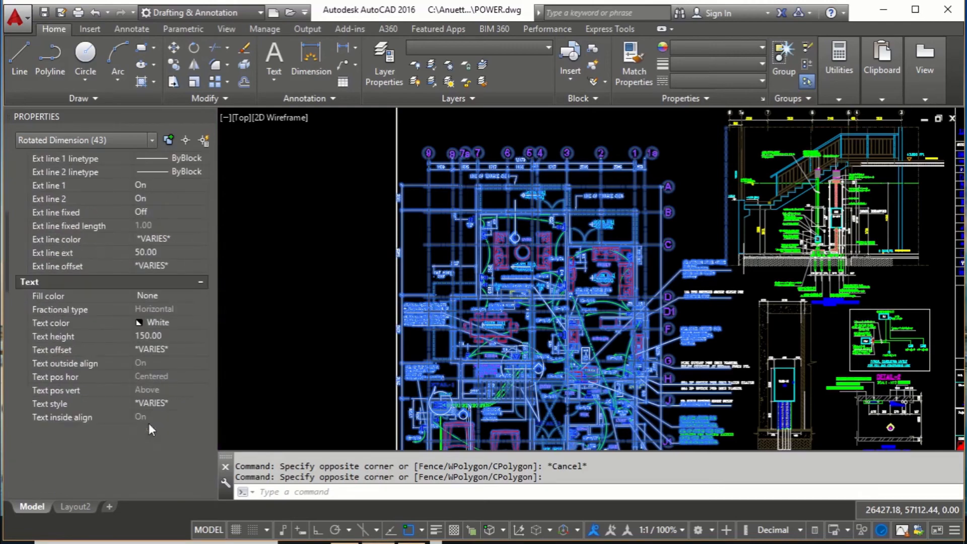
pyautogui.click(169, 336)
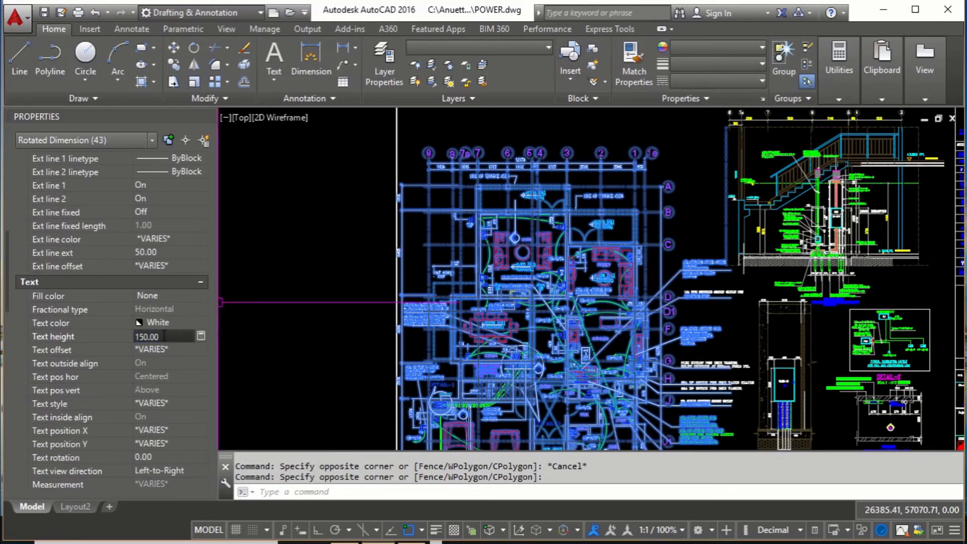
pyautogui.doubleClick(164, 336)
pyautogui.write('2')
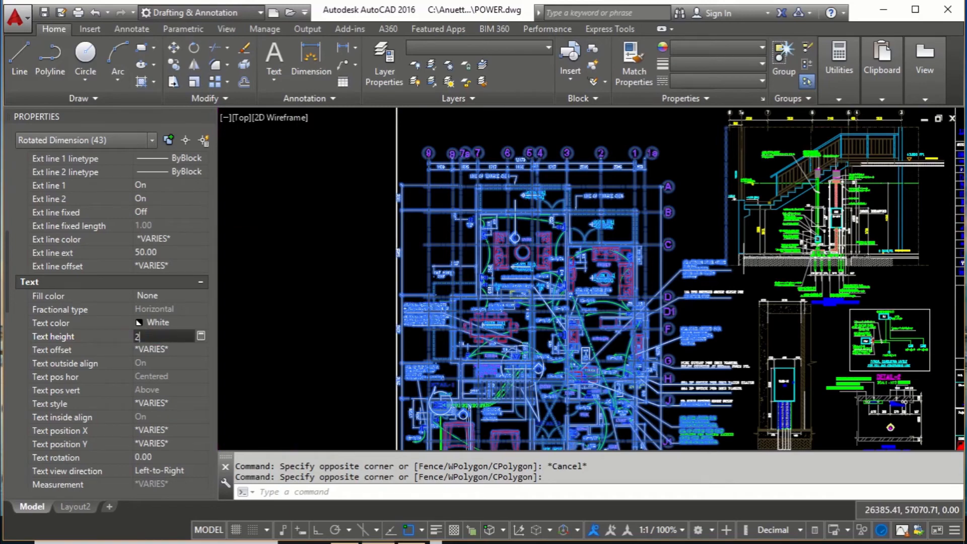
pyautogui.write('00')
pyautogui.press('Tab')
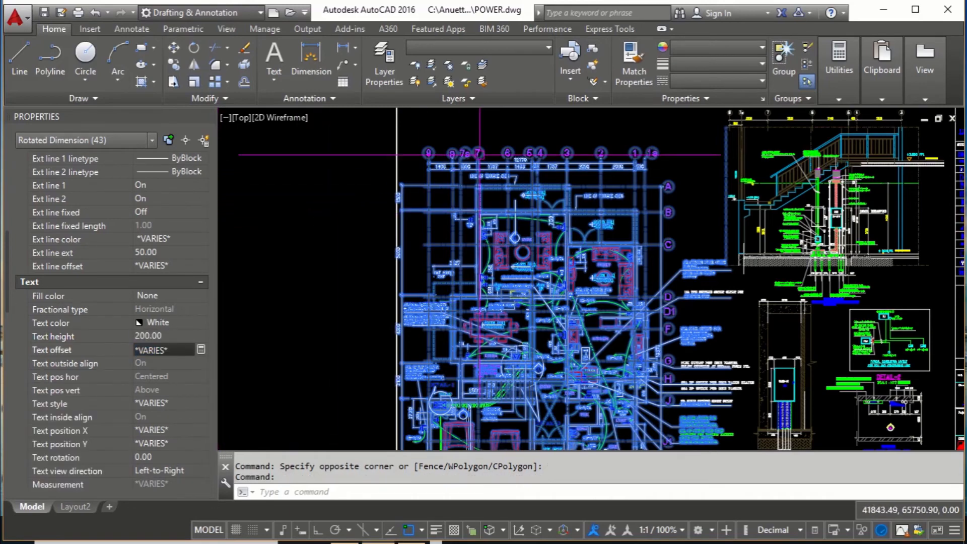
# - Set the arrow size of the floor plan's selected rotated dimensions to 50
pyautogui.scroll(2, 464, 158)
pyautogui.scroll(2, 464, 158)
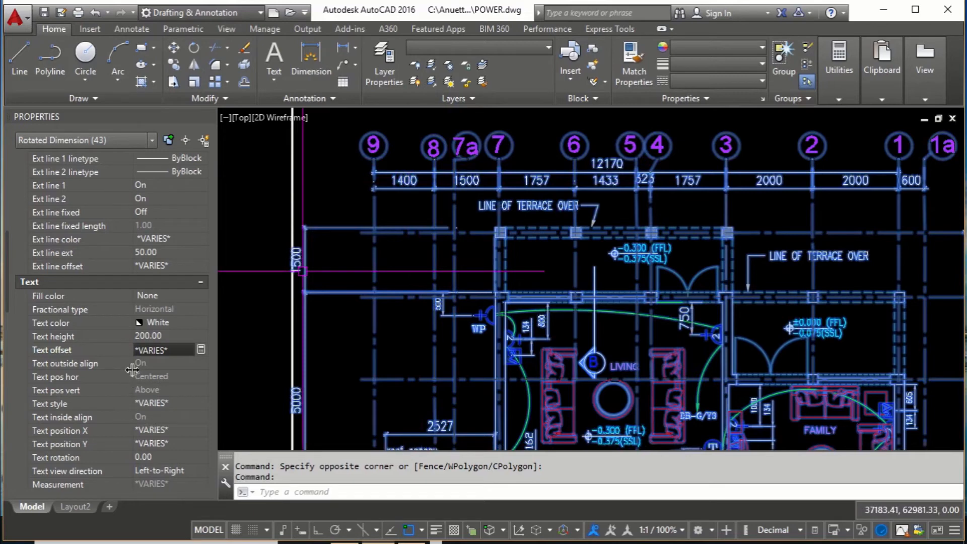
pyautogui.scroll(5, 132, 370)
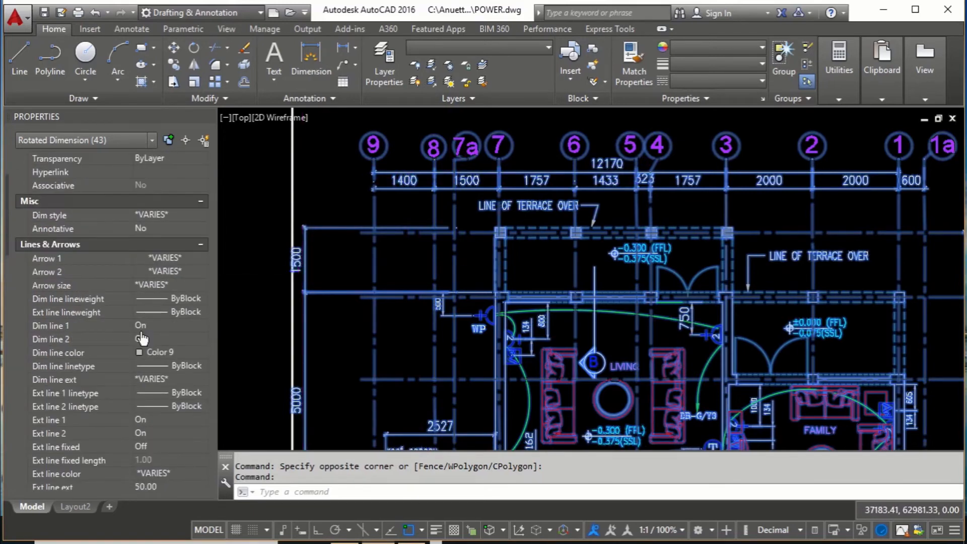
pyautogui.click(171, 259)
pyautogui.click(187, 257)
pyautogui.click(187, 257)
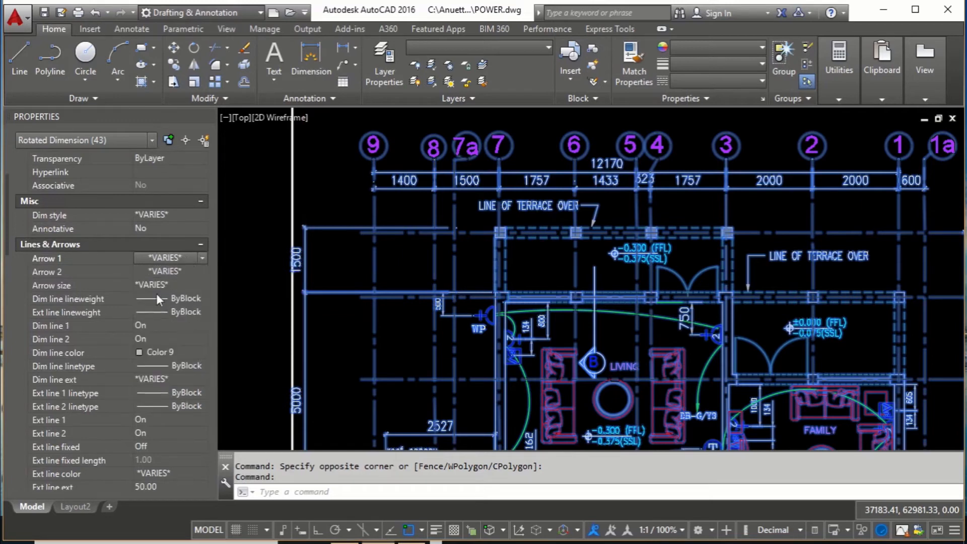
pyautogui.click(172, 285)
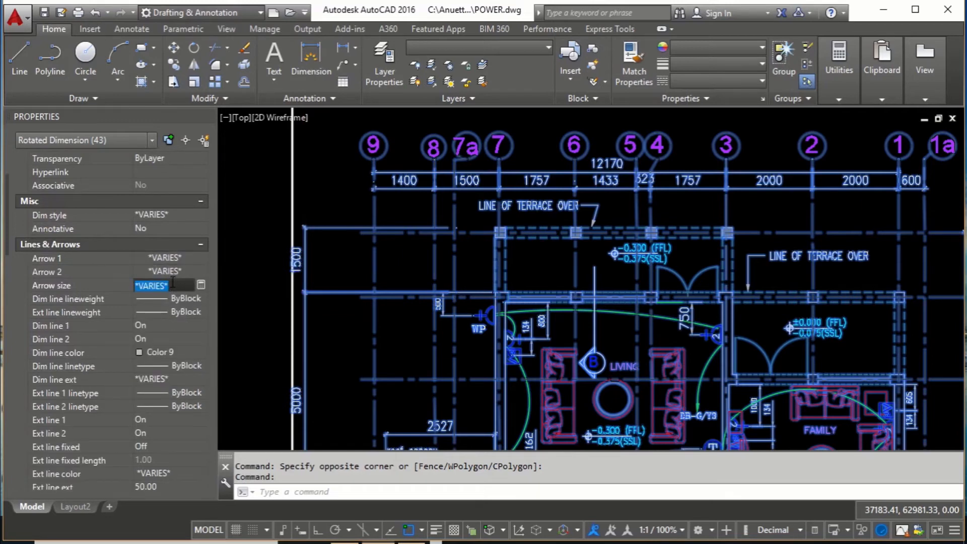
pyautogui.write('50')
pyautogui.press('Return')
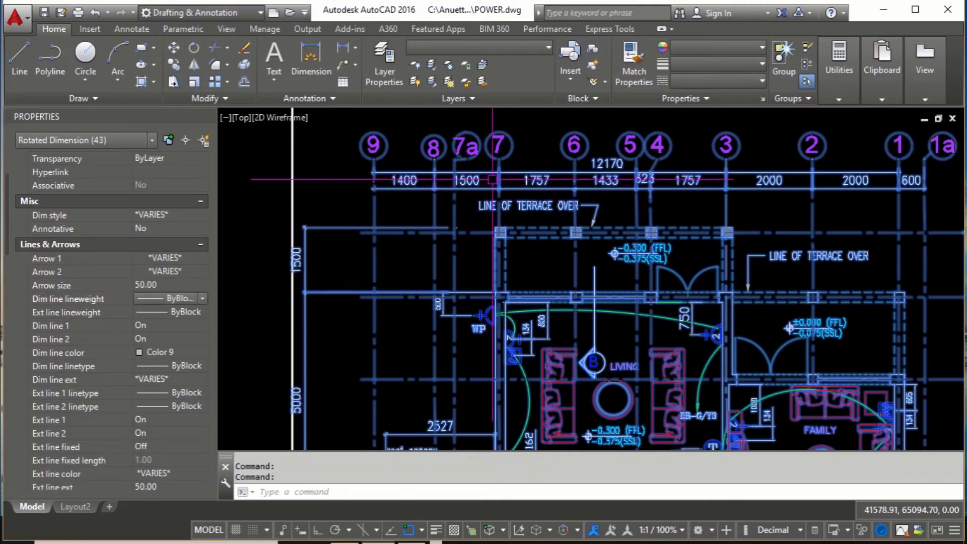
# - Set the arrow size of the floor plan's selected rotated dimensions to 100
pyautogui.click(158, 286)
pyautogui.write('100')
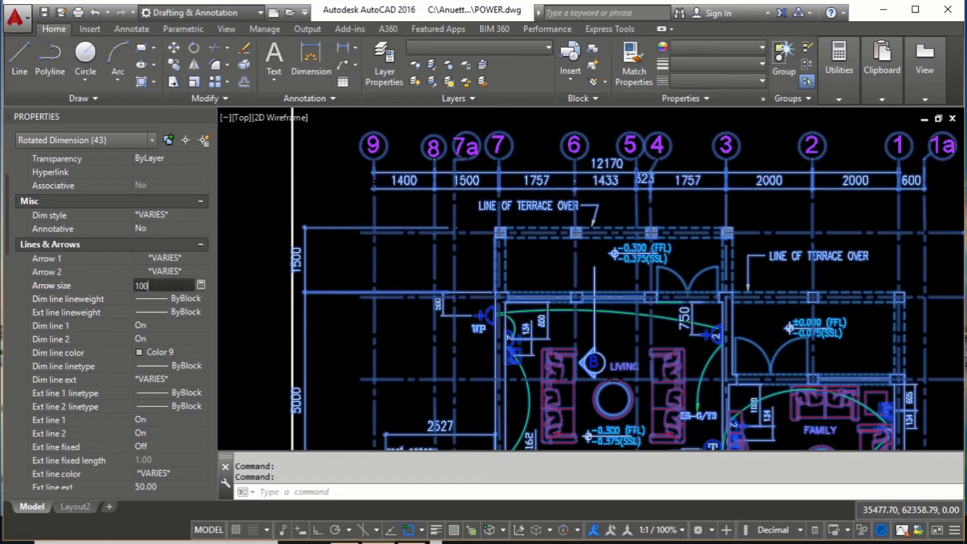
pyautogui.press('Return')
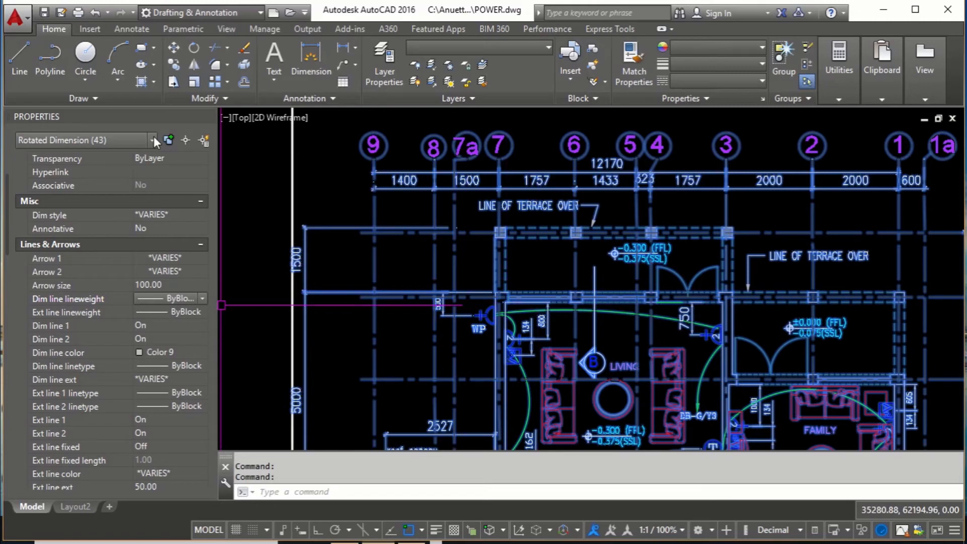
# - Set the text height of the selected rotated dimensions to 150
pyautogui.scroll(-4, 159, 388)
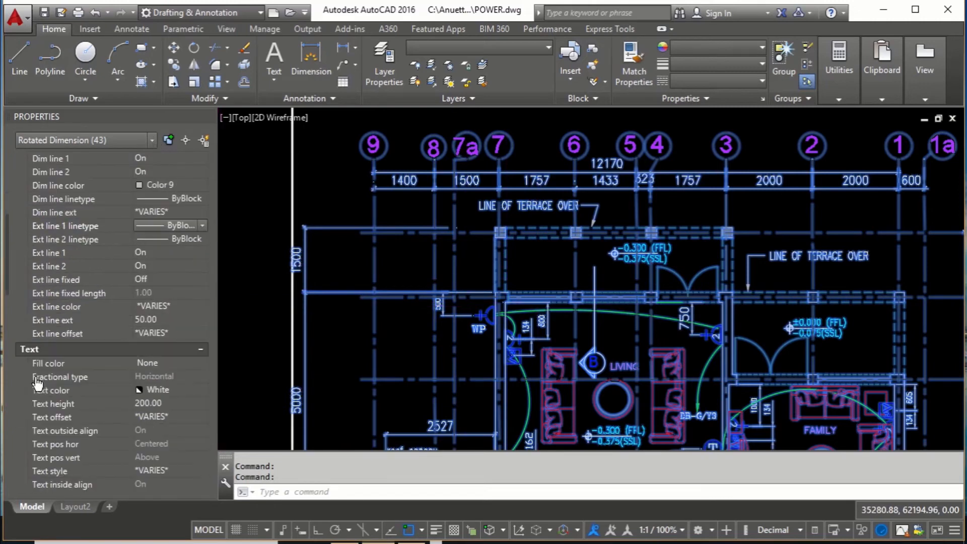
pyautogui.click(165, 404)
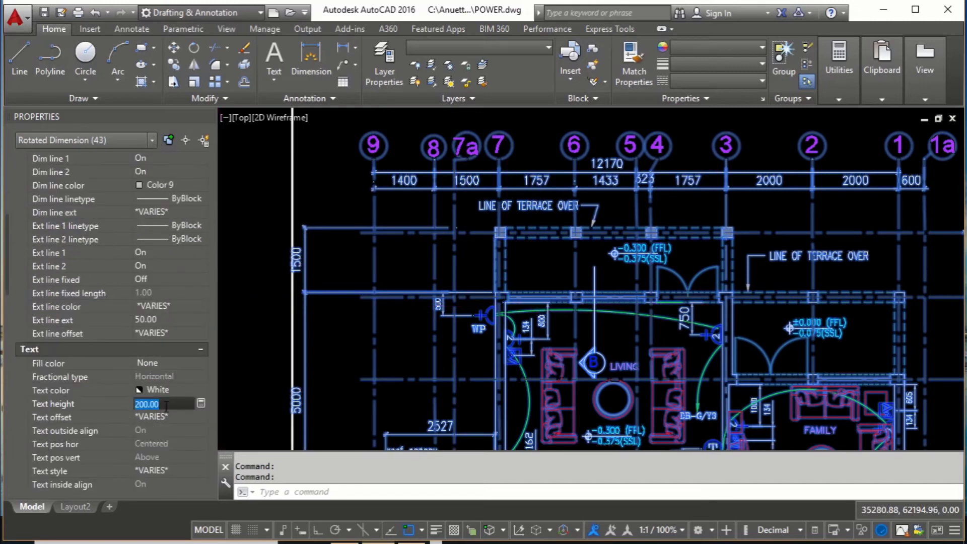
pyautogui.write('150')
pyautogui.press('Return')
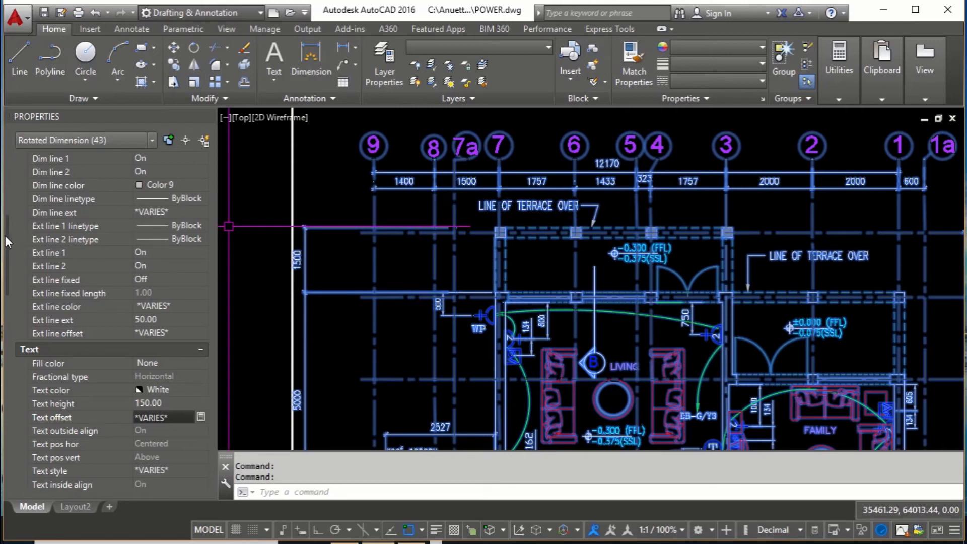
# - Examine the resized dimension text and arrows across the ground floor plan, and clear the selection
pyautogui.moveTo(5, 235); pyautogui.dragTo(10, 181)
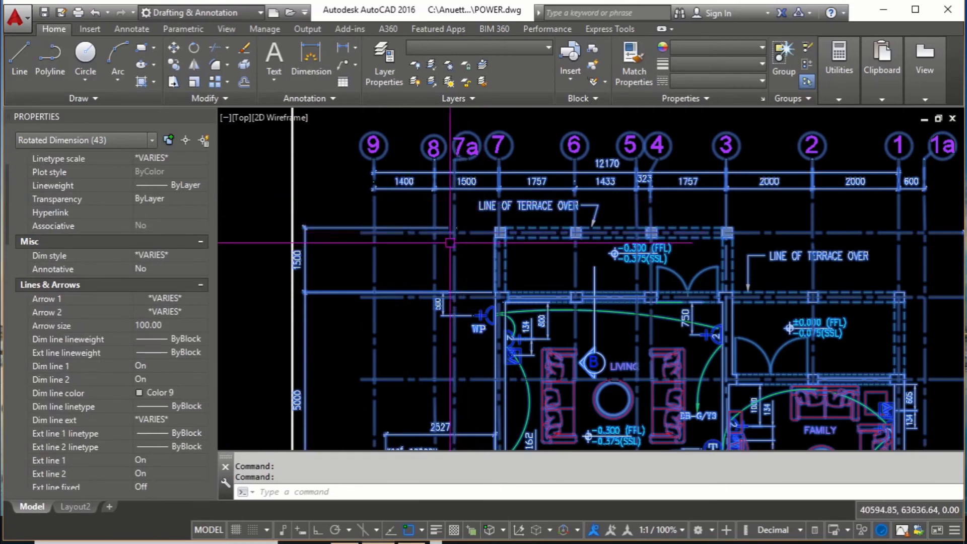
pyautogui.scroll(-5, 451, 245)
pyautogui.moveTo(502, 267); pyautogui.dragTo(403, 213, button='middle')
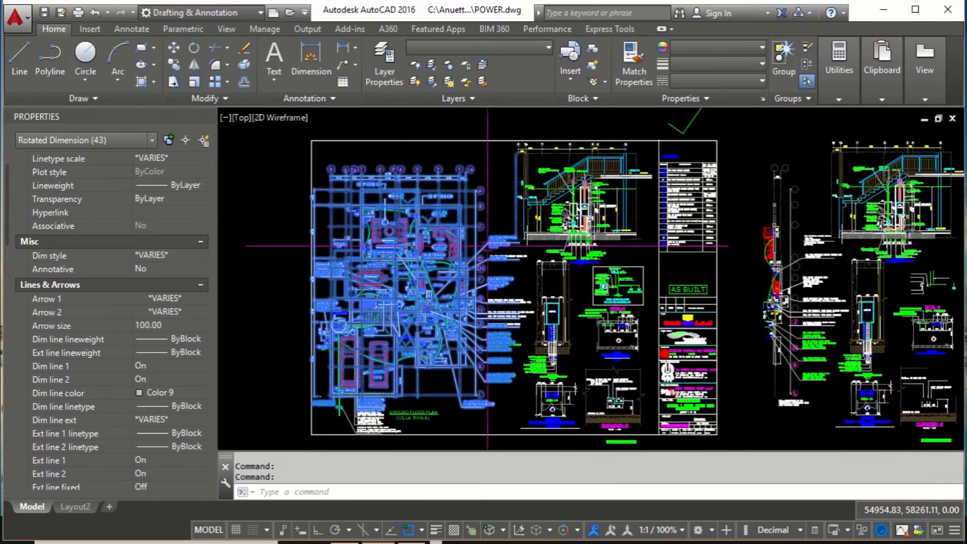
pyautogui.moveTo(385, 247); pyautogui.dragTo(404, 247, button='middle')
pyautogui.scroll(4, 290, 135)
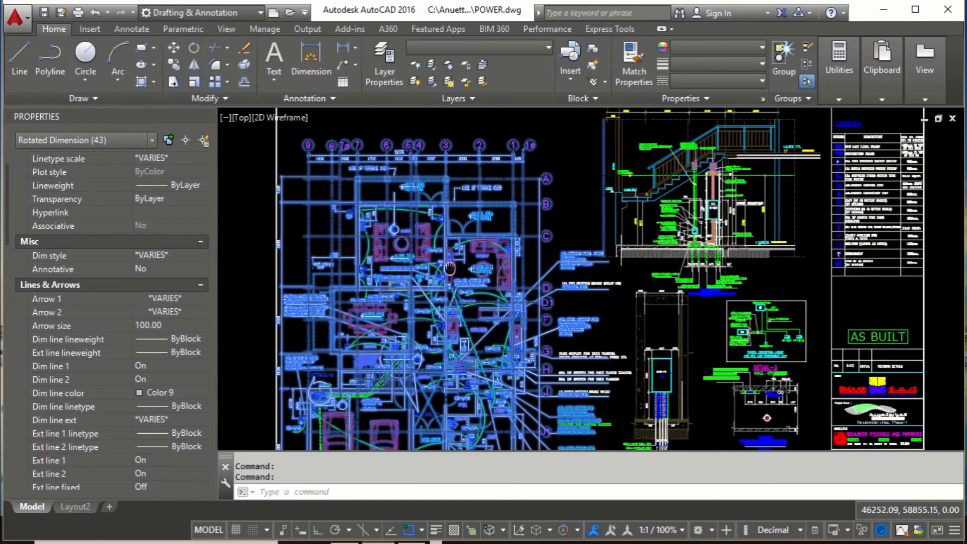
pyautogui.scroll(3, 487, 205)
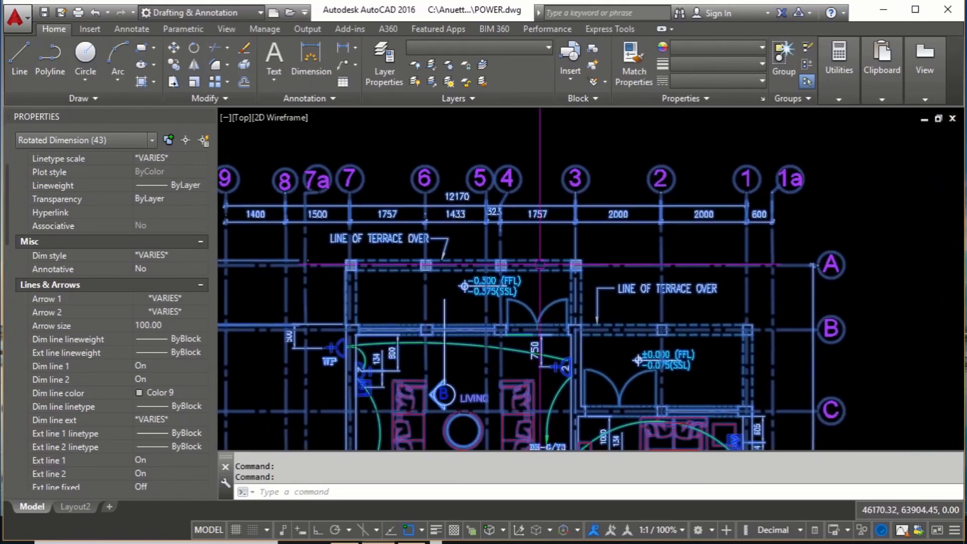
pyautogui.scroll(-4, 540, 226)
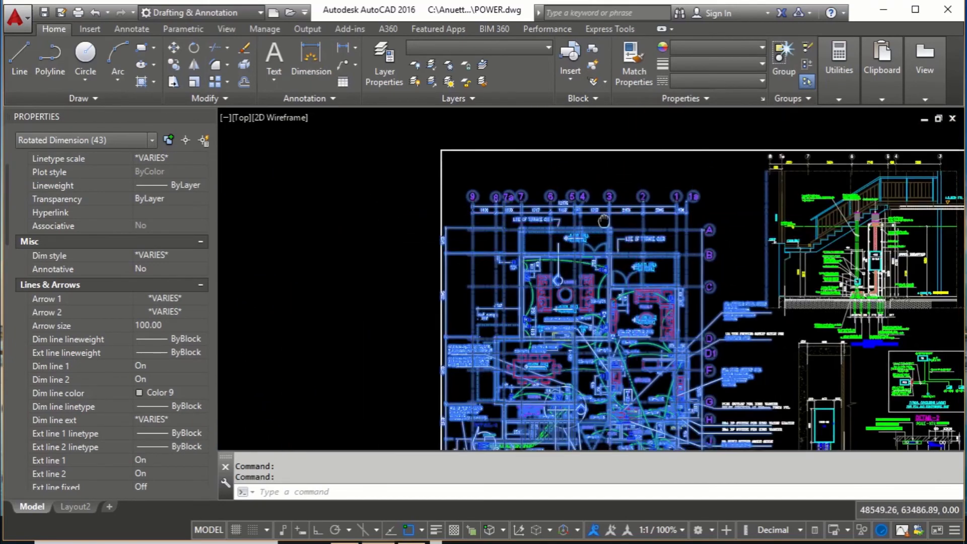
pyautogui.press('Escape')
pyautogui.press('Escape')
pyautogui.scroll(3, 540, 226)
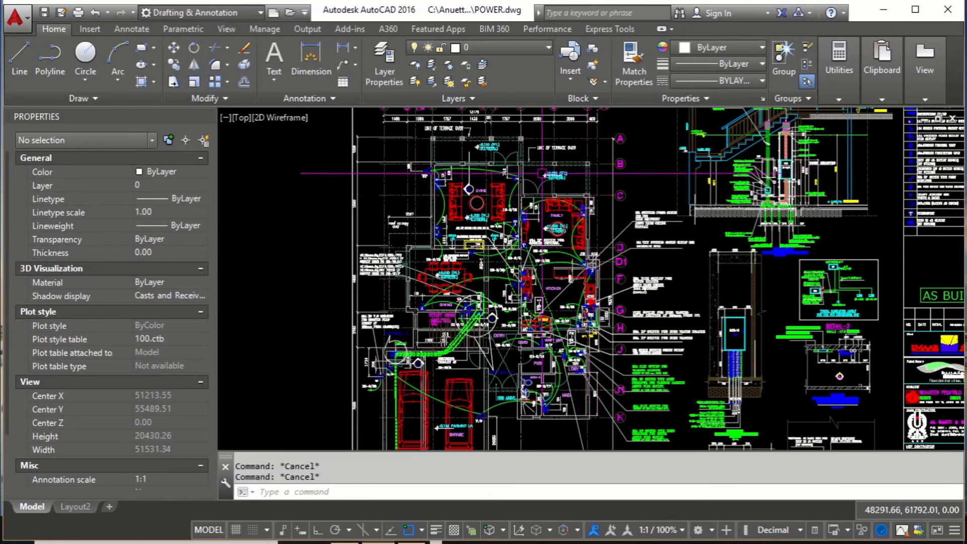
pyautogui.scroll(4, 386, 254)
pyautogui.moveTo(432, 283); pyautogui.dragTo(437, 303, button='middle')
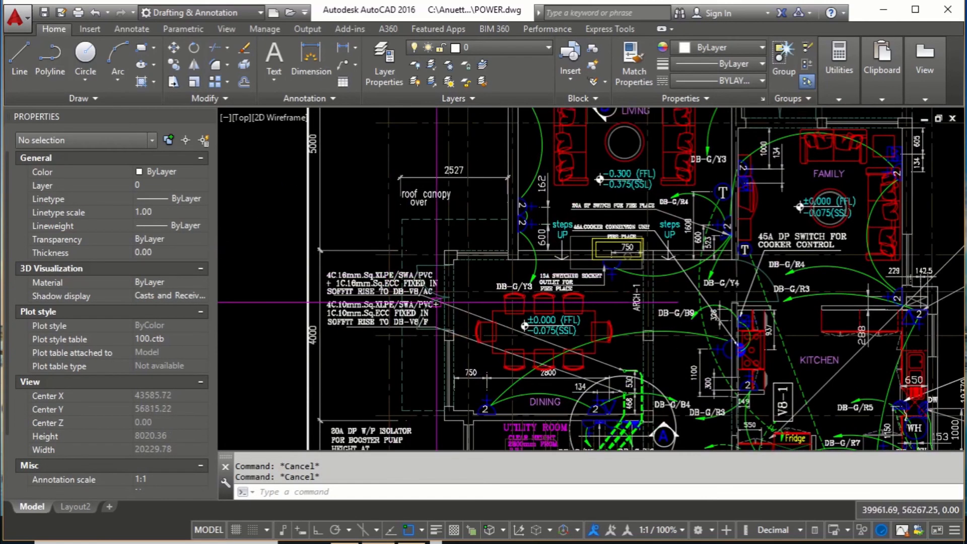
pyautogui.write('f')
pyautogui.scroll(2, 688, 207)
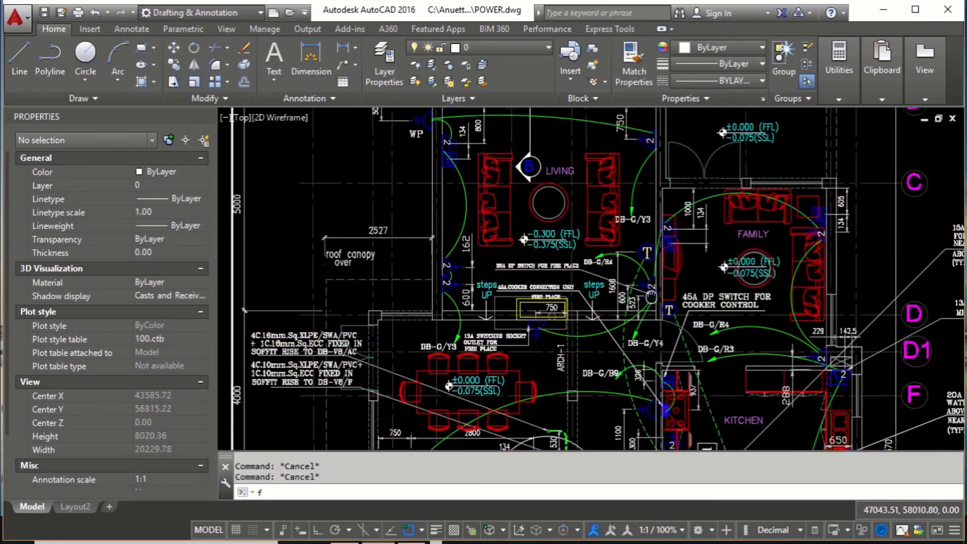
pyautogui.scroll(5, 688, 207)
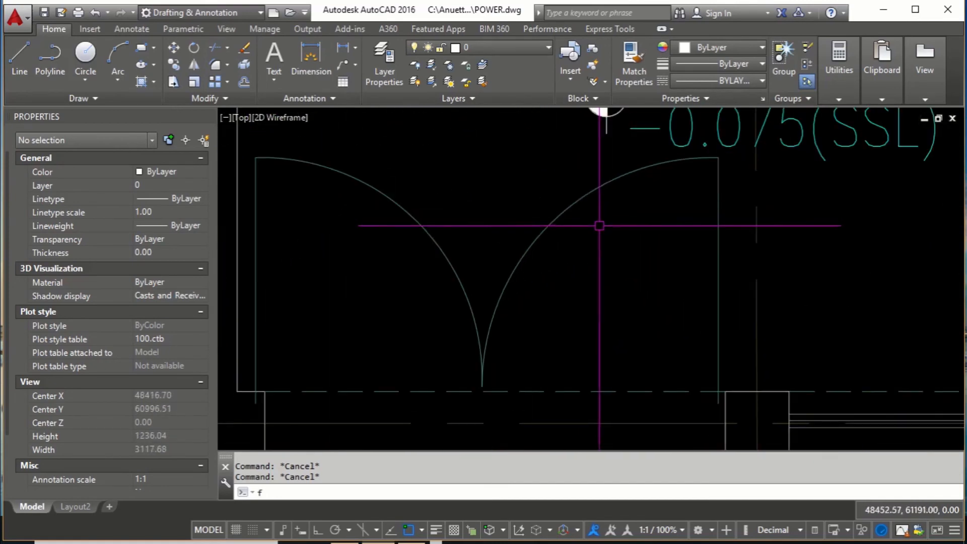
pyautogui.press('Escape')
pyautogui.click(578, 206)
pyautogui.press('Escape')
pyautogui.press('Escape')
pyautogui.scroll(-3, 578, 206)
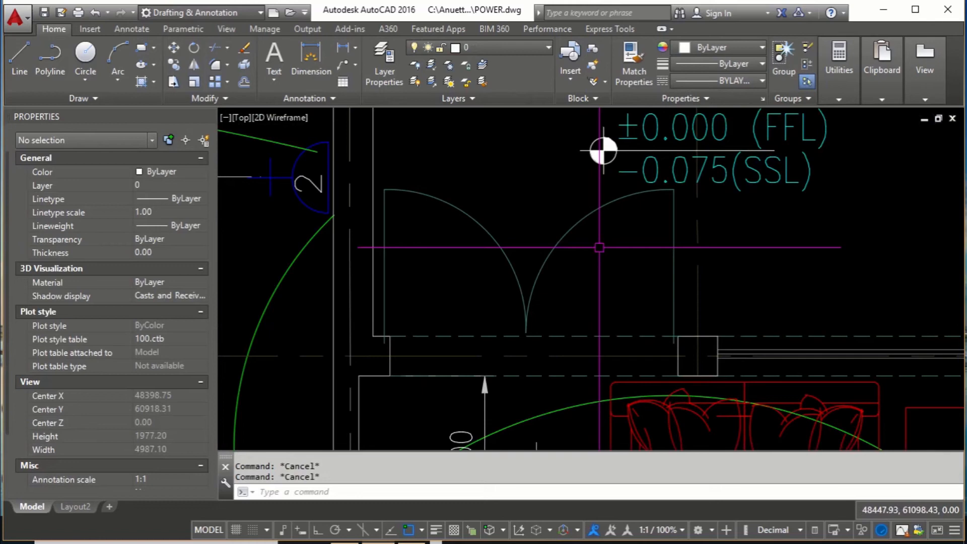
pyautogui.write('filter')
pyautogui.press('Return')
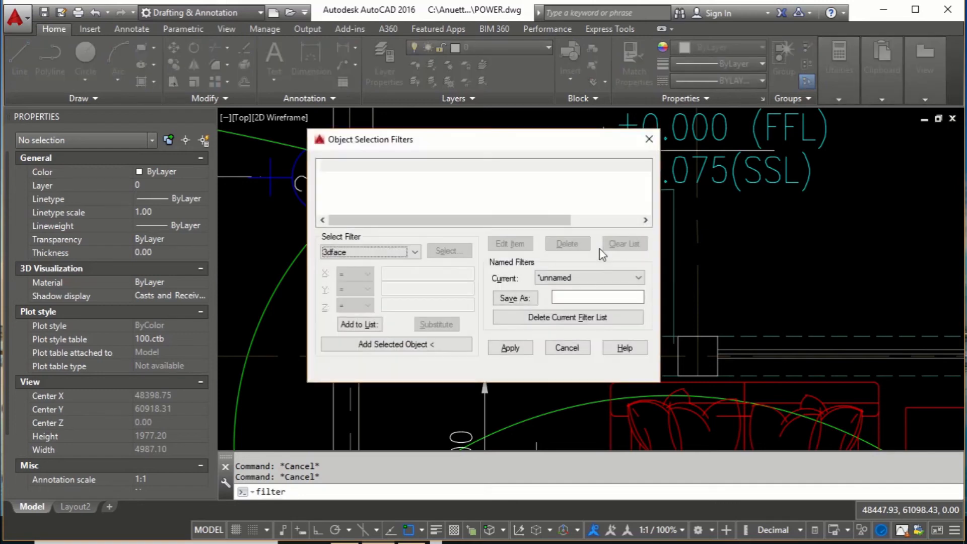
pyautogui.moveTo(477, 148)
pyautogui.mouseDown()
pyautogui.moveTo(313, 90)
pyautogui.moveTo(241, 91)
pyautogui.mouseUp()
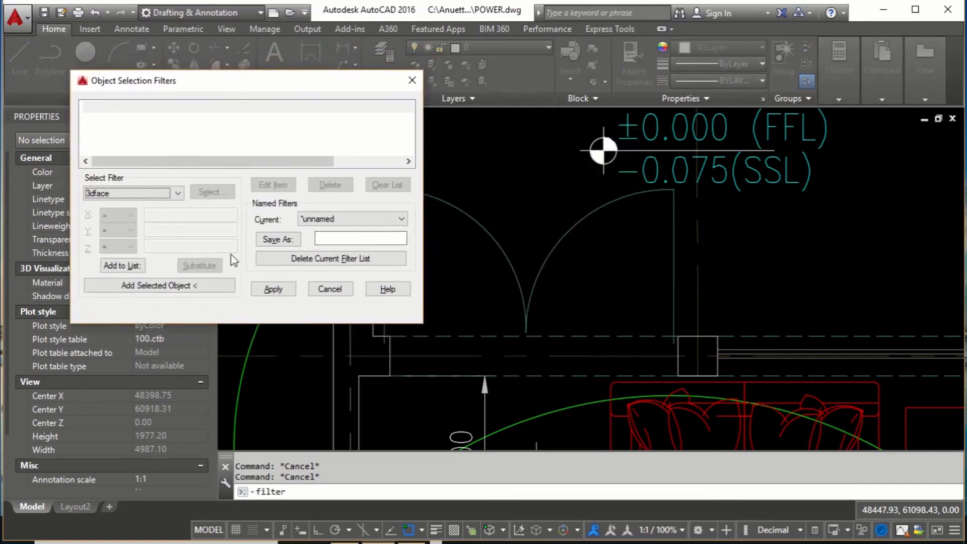
pyautogui.press('Escape')
# - Inspect the geometry properties of one swing arc of the double door above the family room, and deselect it
pyautogui.click(568, 227)
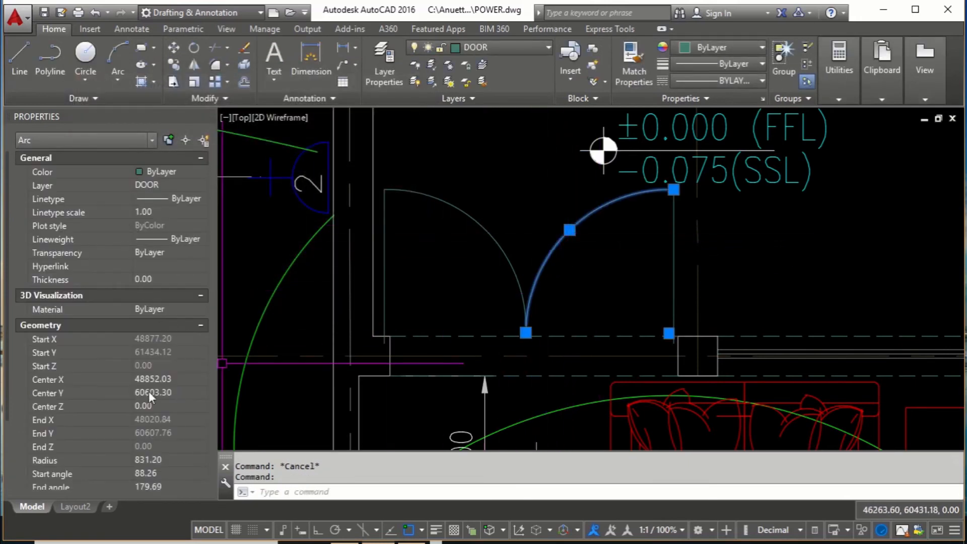
pyautogui.scroll(-2, 168, 443)
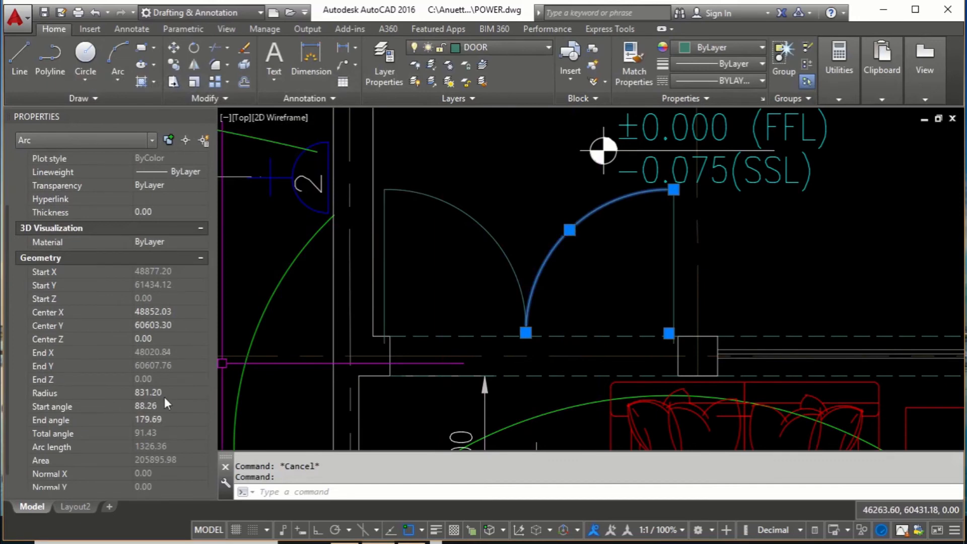
pyautogui.press('Escape')
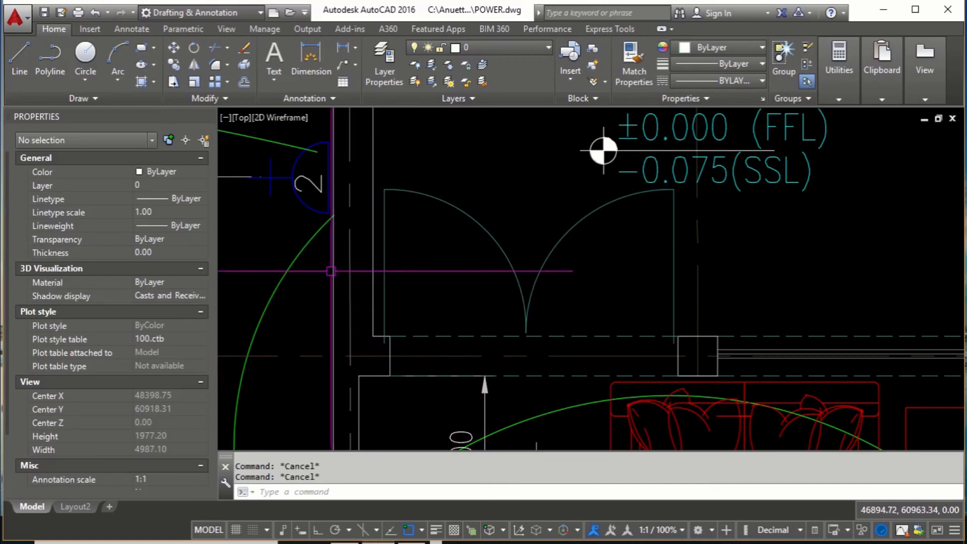
pyautogui.write('ar')
pyautogui.press('Return')
pyautogui.press('Escape')
pyautogui.press('Escape')
# - Start the FILTER command and add an Arc object criterion to the filter list
pyautogui.write('filt')
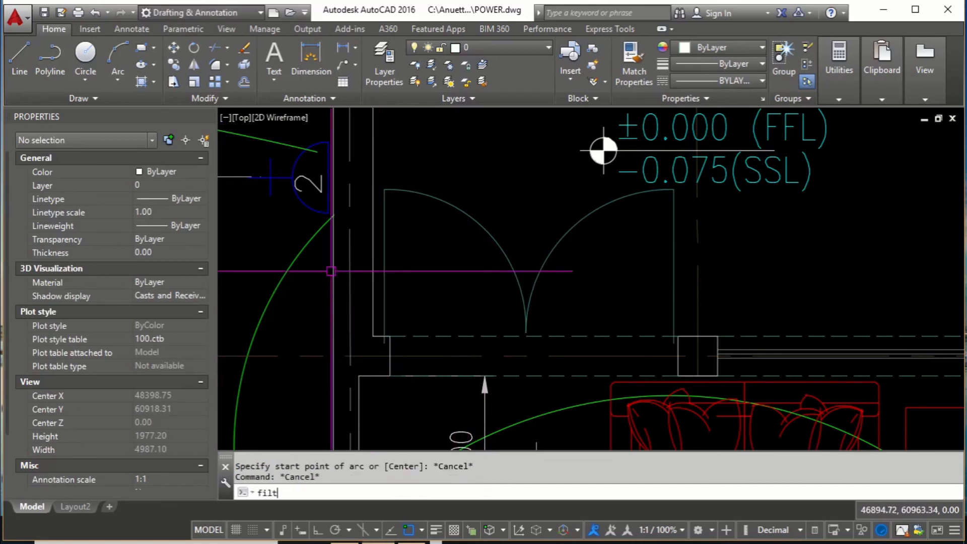
pyautogui.write('er')
pyautogui.press('Return')
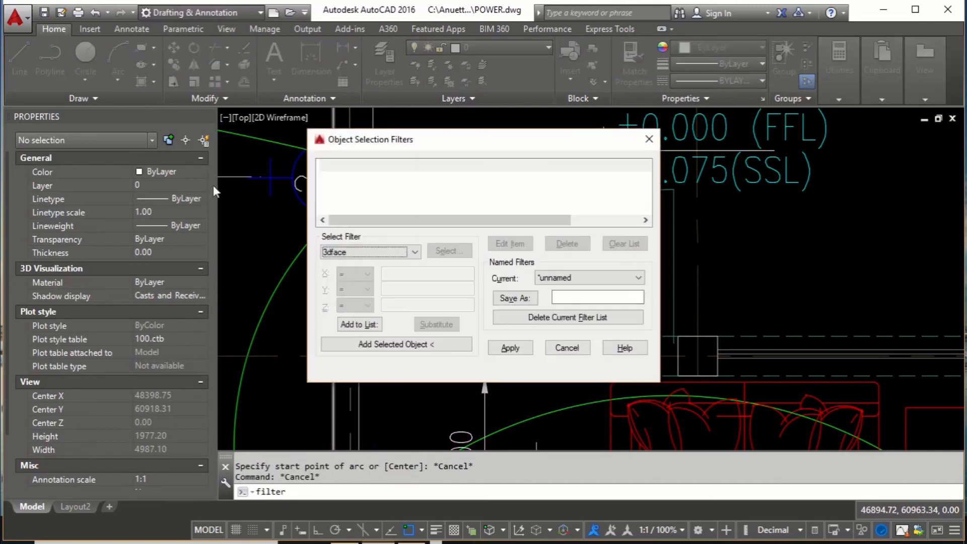
pyautogui.click(355, 251)
pyautogui.click(352, 295)
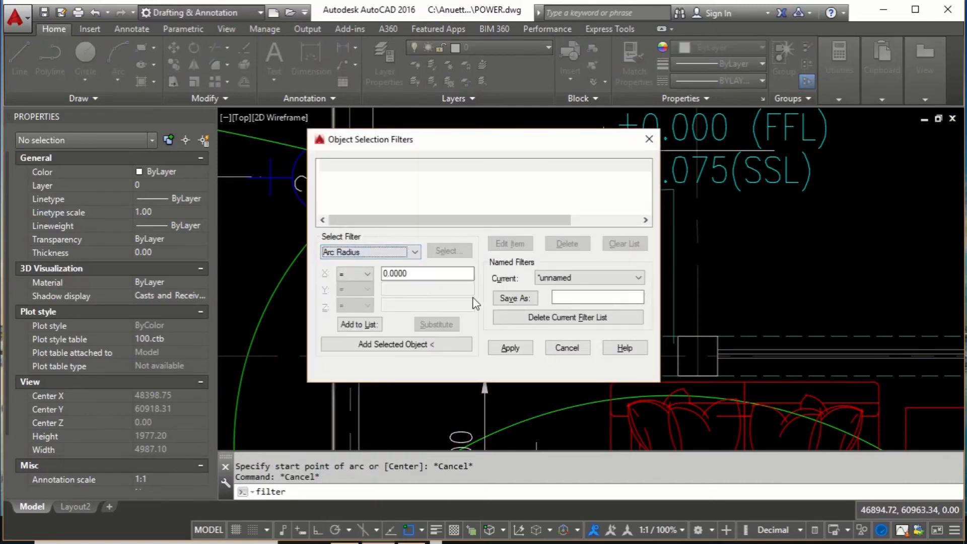
pyautogui.click(430, 273)
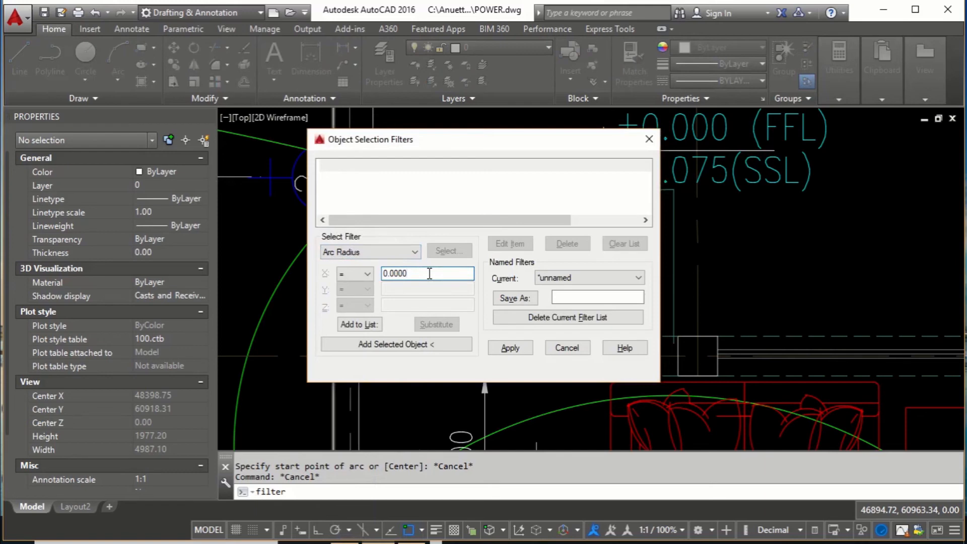
pyautogui.doubleClick(430, 273)
pyautogui.click(367, 251)
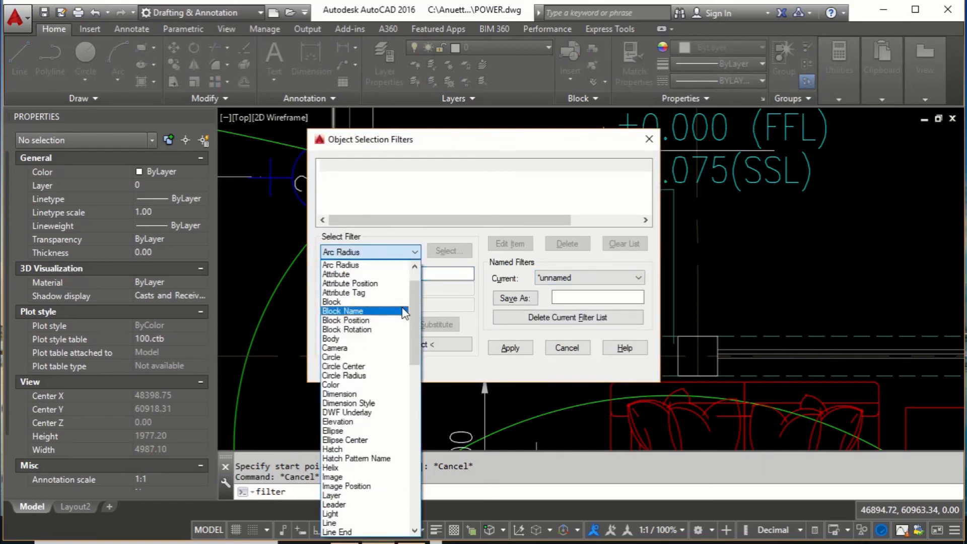
pyautogui.scroll(1, 370, 292)
pyautogui.click(368, 274)
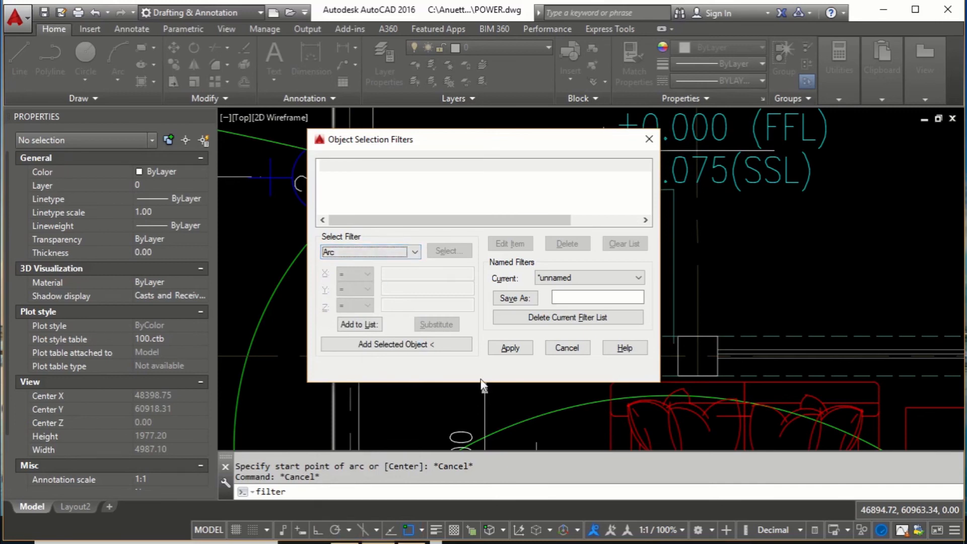
pyautogui.click(358, 324)
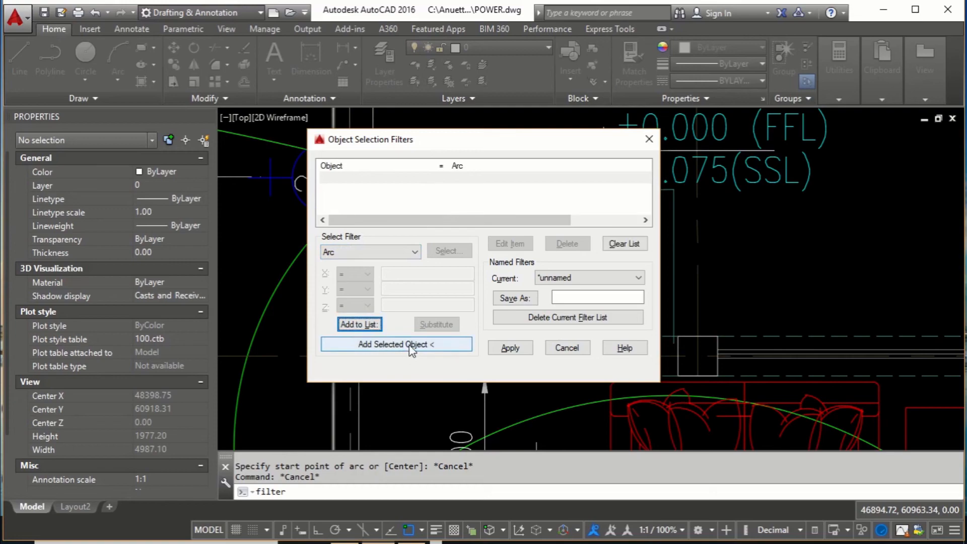
pyautogui.click(439, 346)
pyautogui.scroll(-10, 410, 252)
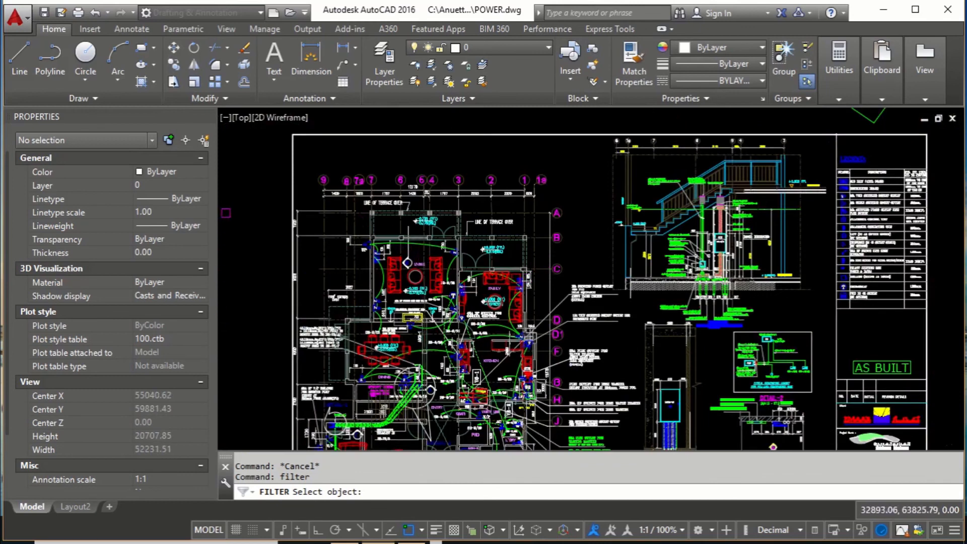
pyautogui.click(335, 207)
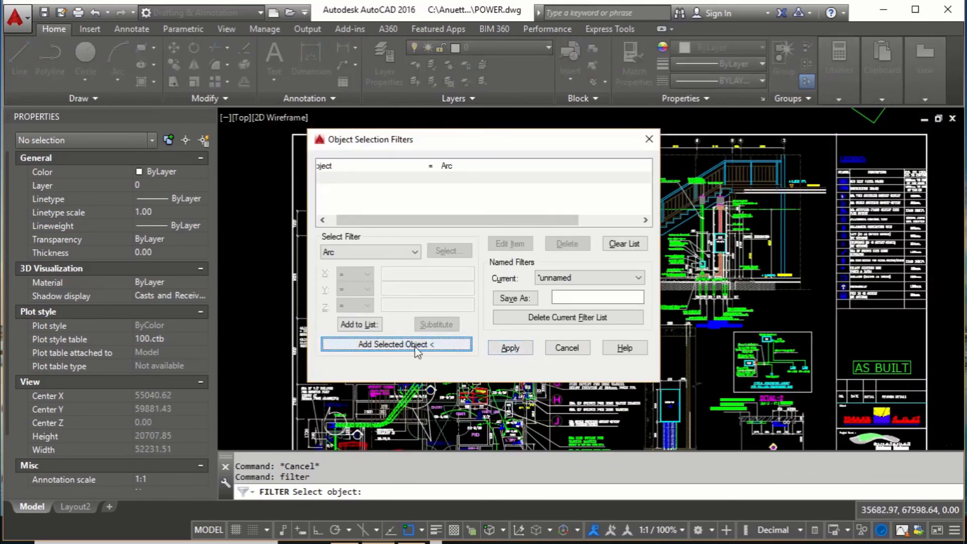
# - Apply the Arc filter and select the arcs of the ground floor plan with a window around the whole plan
pyautogui.click(505, 352)
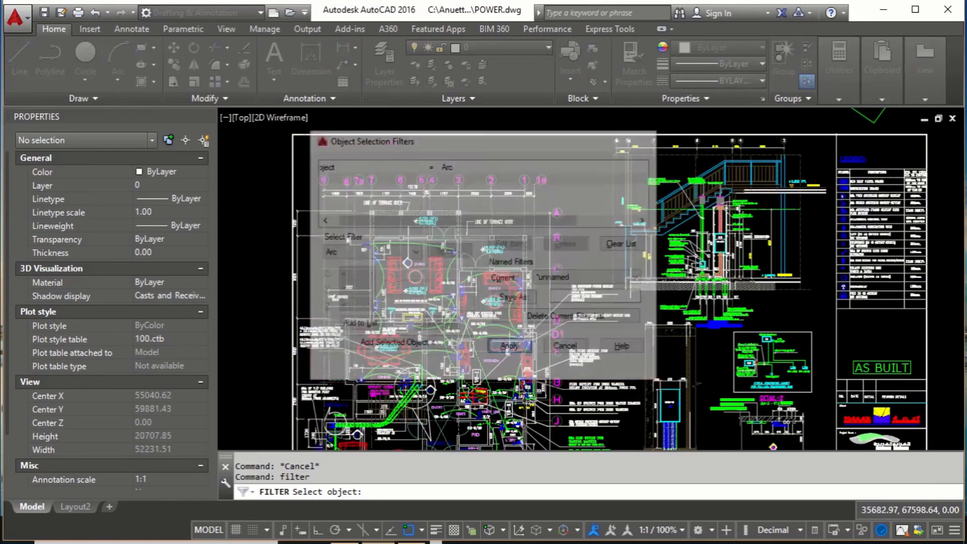
pyautogui.scroll(-2, 272, 163)
pyautogui.click(265, 158)
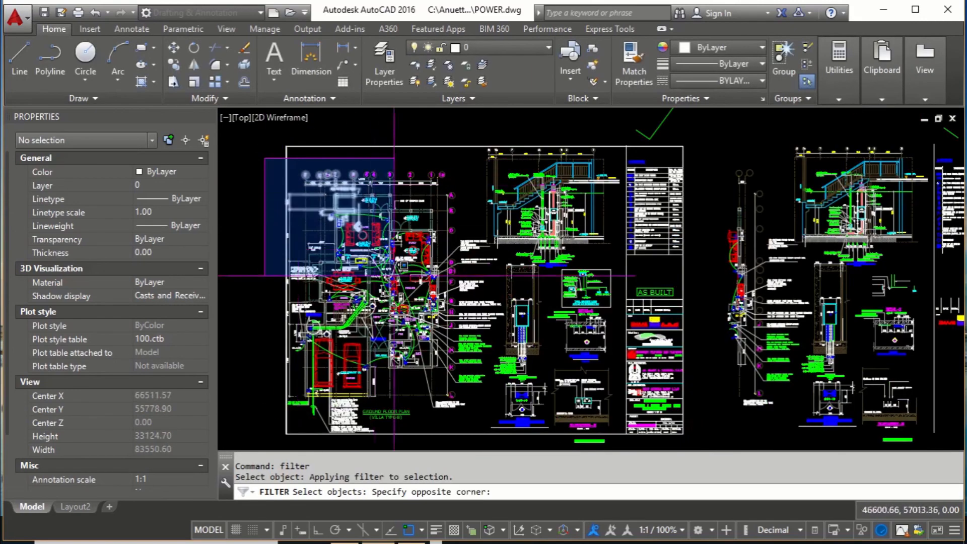
pyautogui.click(461, 419)
pyautogui.press('Return')
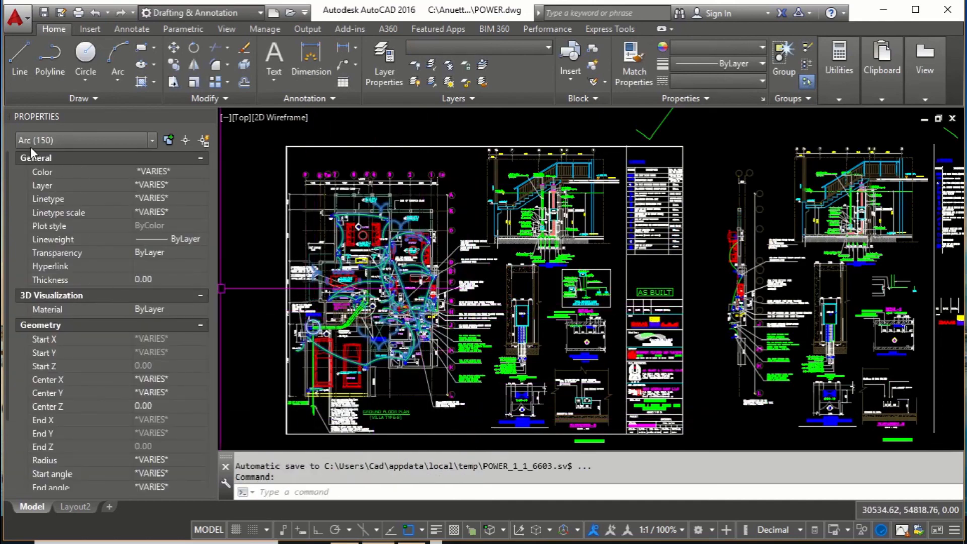
# - Examine the filtered arcs across the living, family and kitchen areas, and clear the selection
pyautogui.scroll(4, 306, 229)
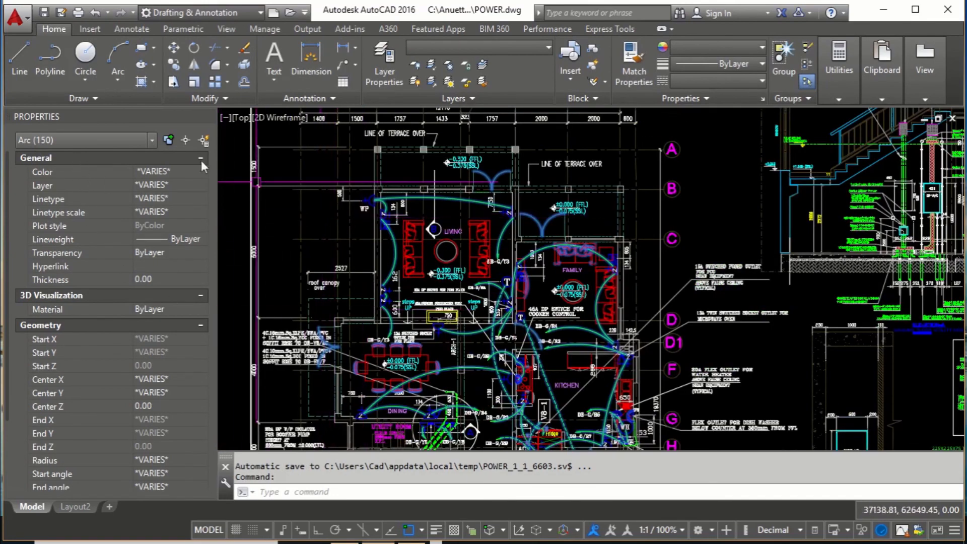
pyautogui.press('Escape')
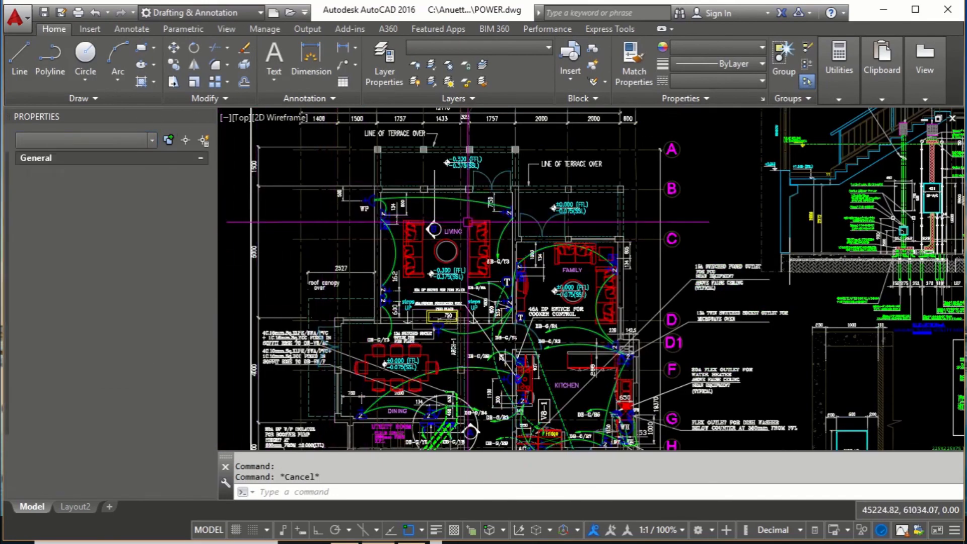
pyautogui.moveTo(489, 227); pyautogui.dragTo(492, 235, button='middle')
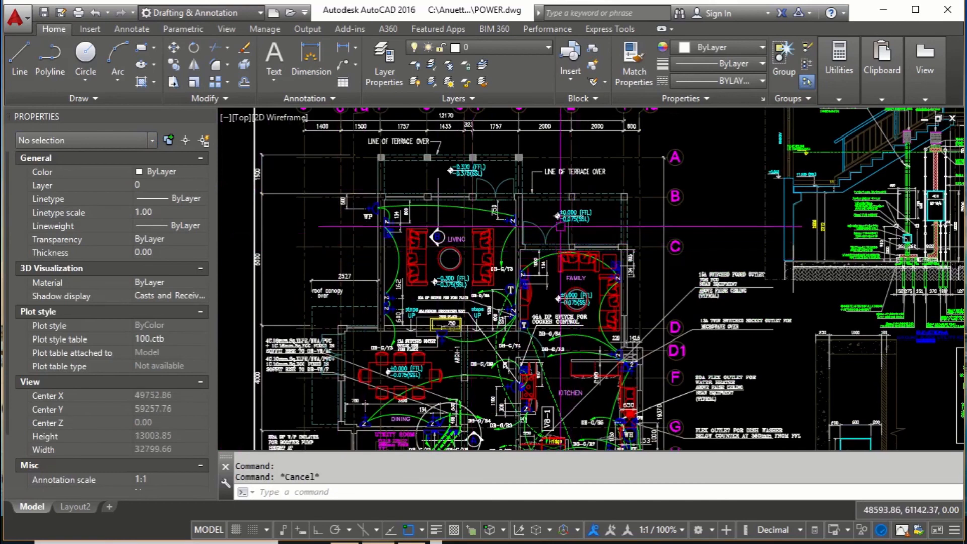
pyautogui.scroll(-3, 606, 221)
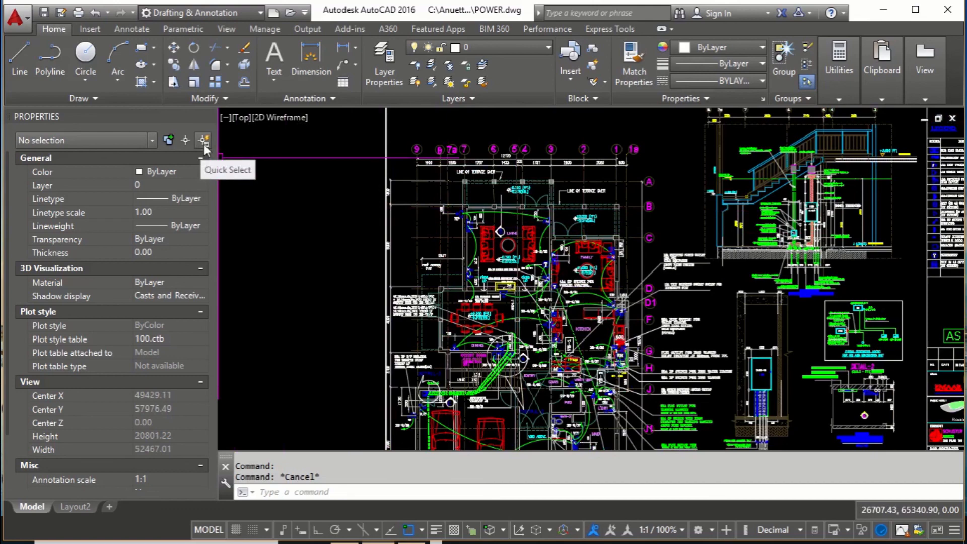
pyautogui.scroll(8, 646, 184)
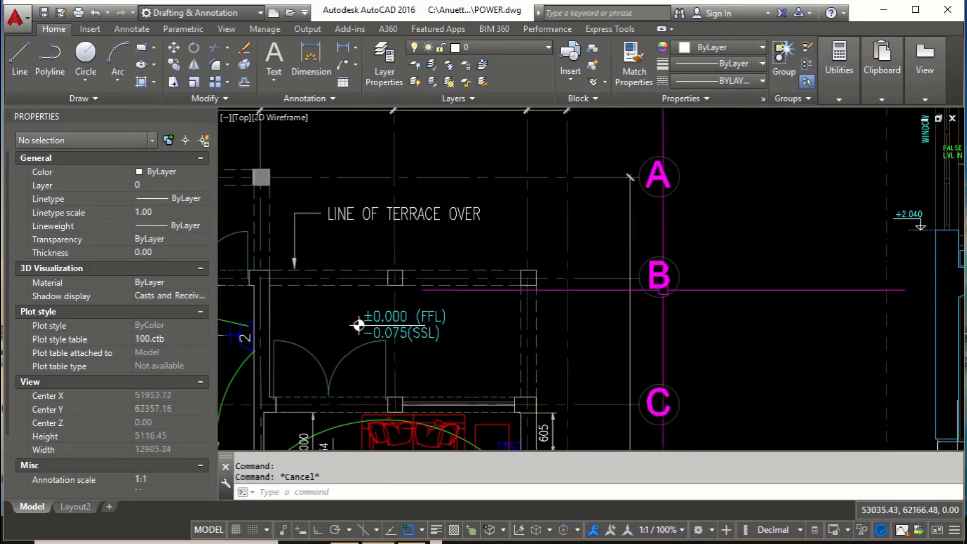
pyautogui.click(659, 275)
pyautogui.press('Escape')
pyautogui.scroll(-6, 695, 199)
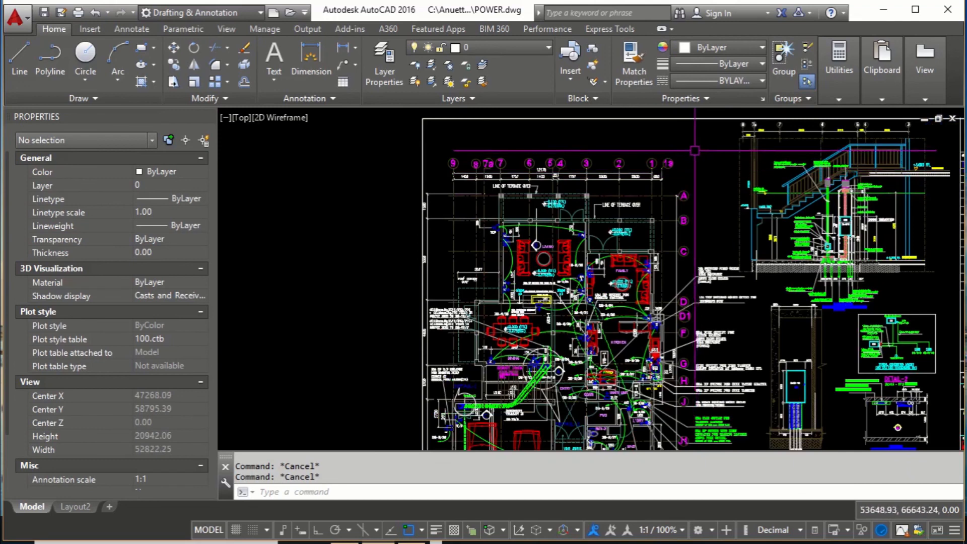
# - Select the objects around the living and family rooms with a crossing window and review the object types in the selection
pyautogui.click(695, 150)
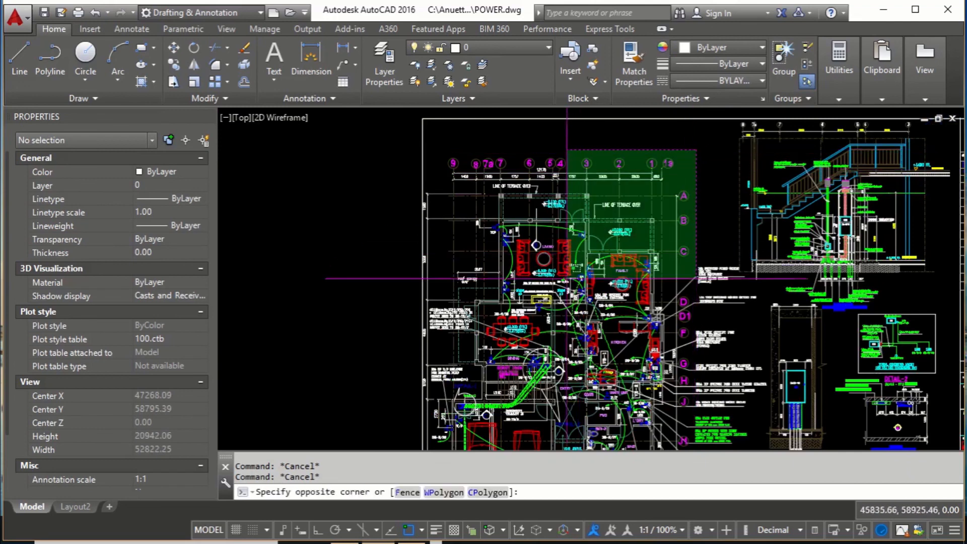
pyautogui.click(524, 309)
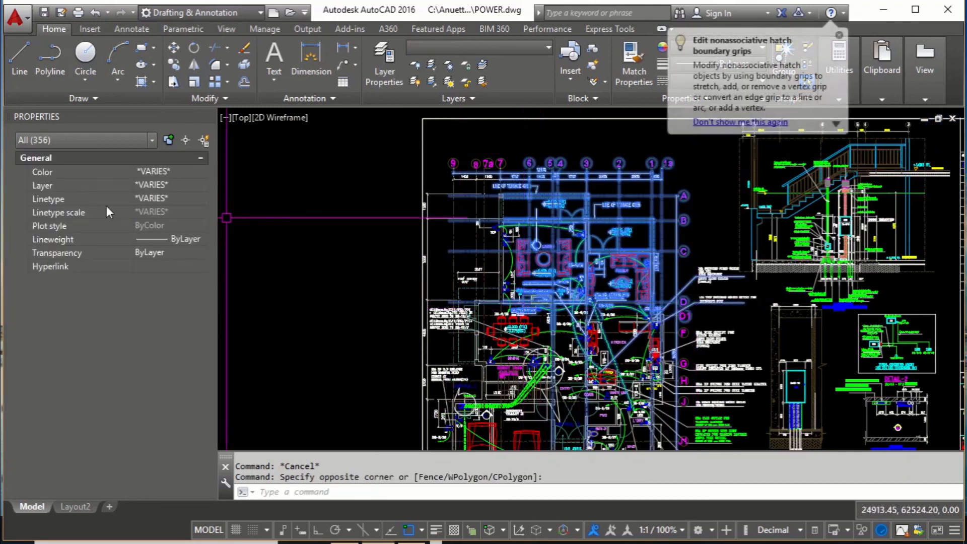
pyautogui.click(152, 141)
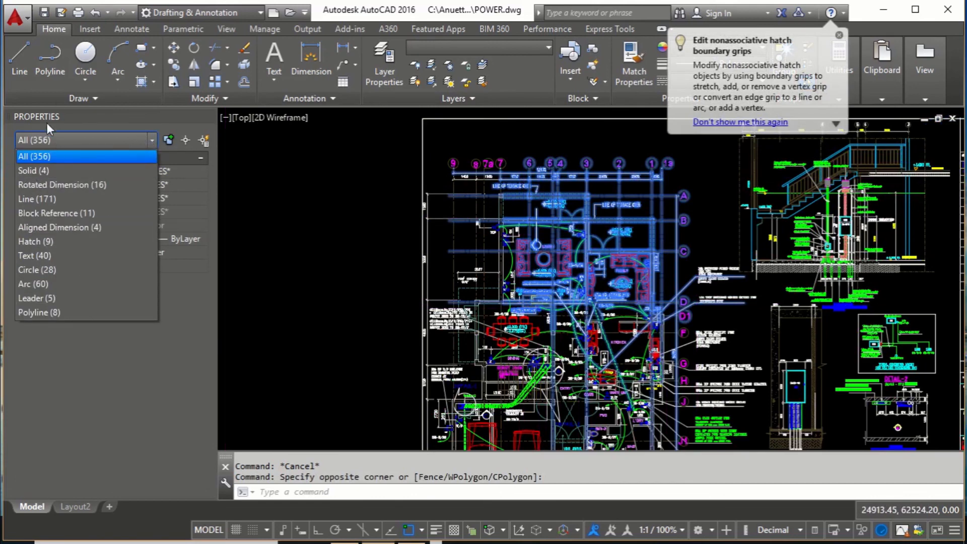
pyautogui.click(334, 251)
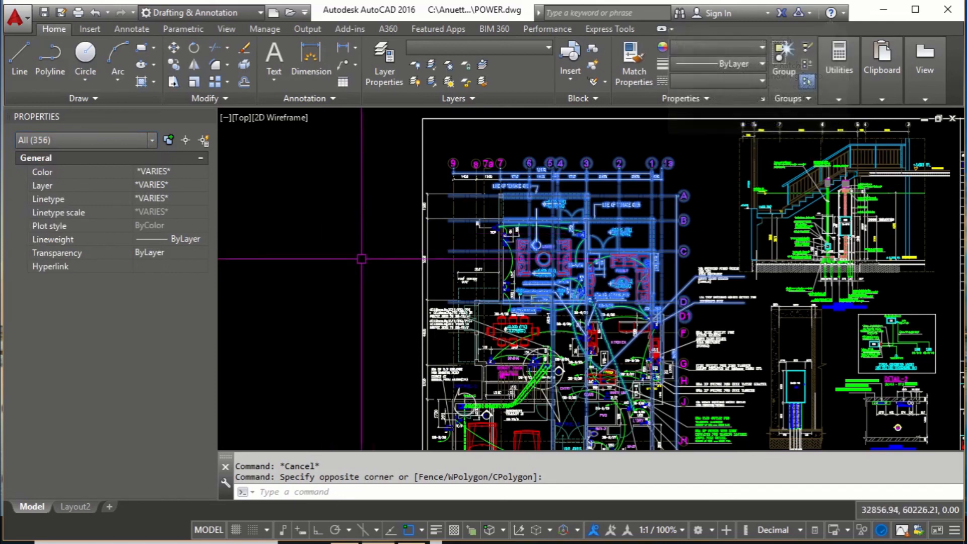
pyautogui.moveTo(382, 244)
pyautogui.mouseDown(button='middle')
pyautogui.moveTo(365, 253)
pyautogui.moveTo(402, 228)
pyautogui.mouseUp(button='middle')
pyautogui.scroll(-2, 380, 248)
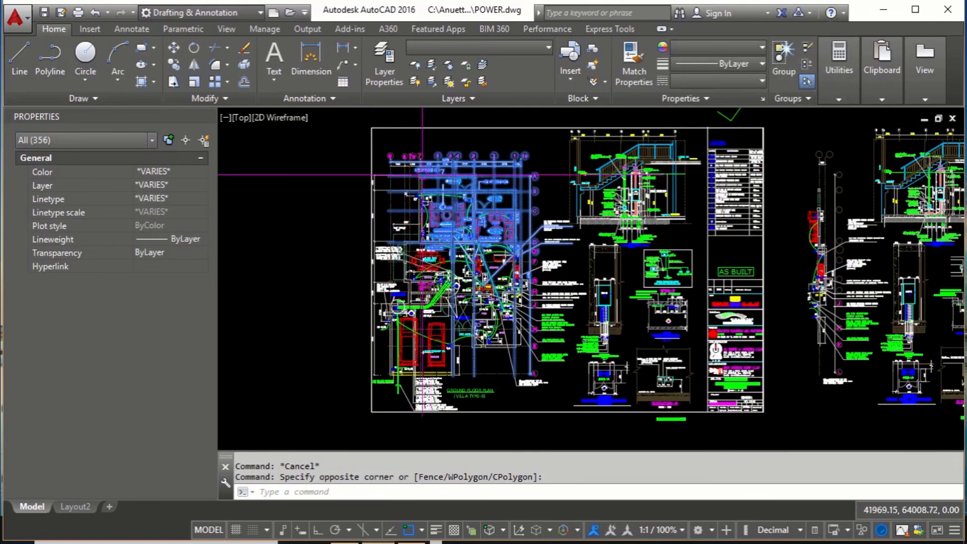
pyautogui.moveTo(422, 176); pyautogui.dragTo(417, 229, button='middle')
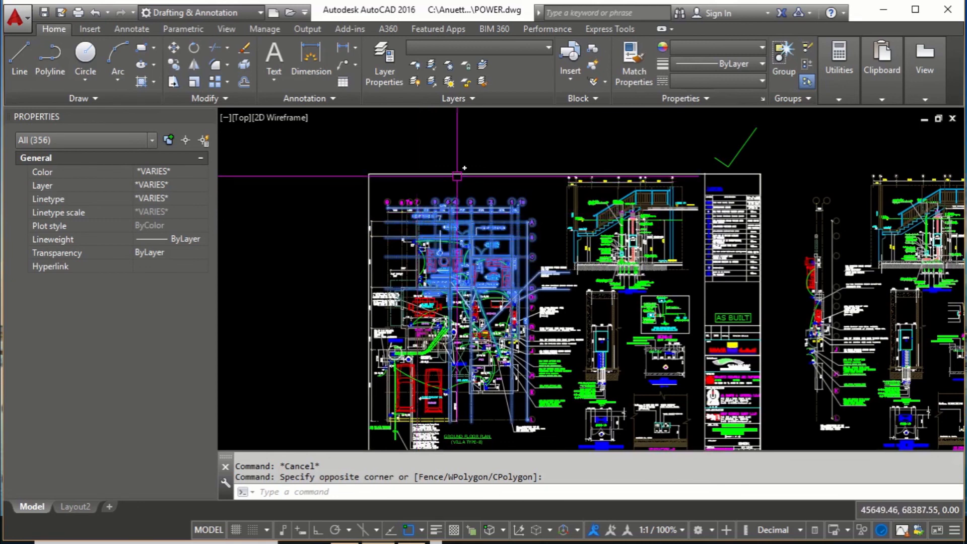
pyautogui.moveTo(480, 183); pyautogui.dragTo(472, 177, button='middle')
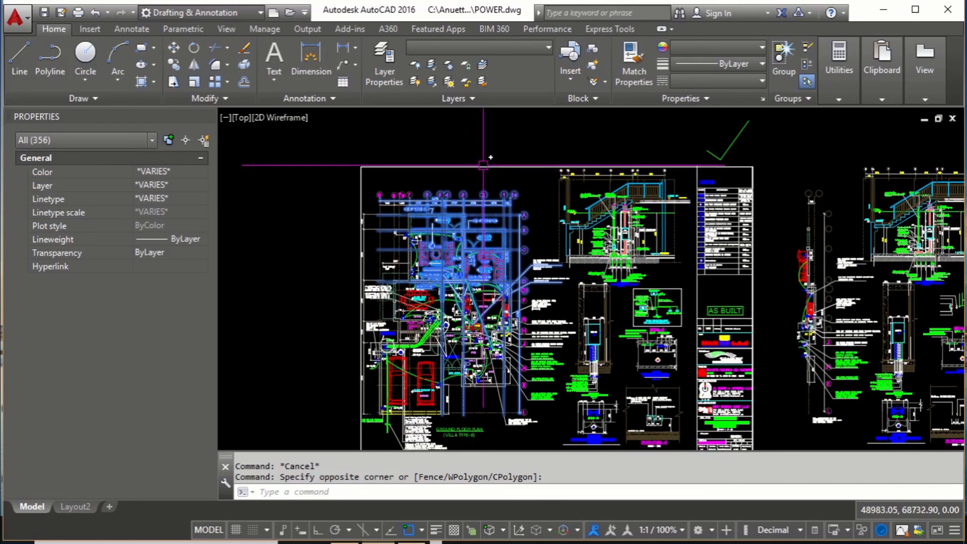
pyautogui.moveTo(508, 253)
pyautogui.mouseDown(button='middle')
pyautogui.moveTo(482, 183)
pyautogui.moveTo(482, 258)
pyautogui.mouseUp(button='middle')
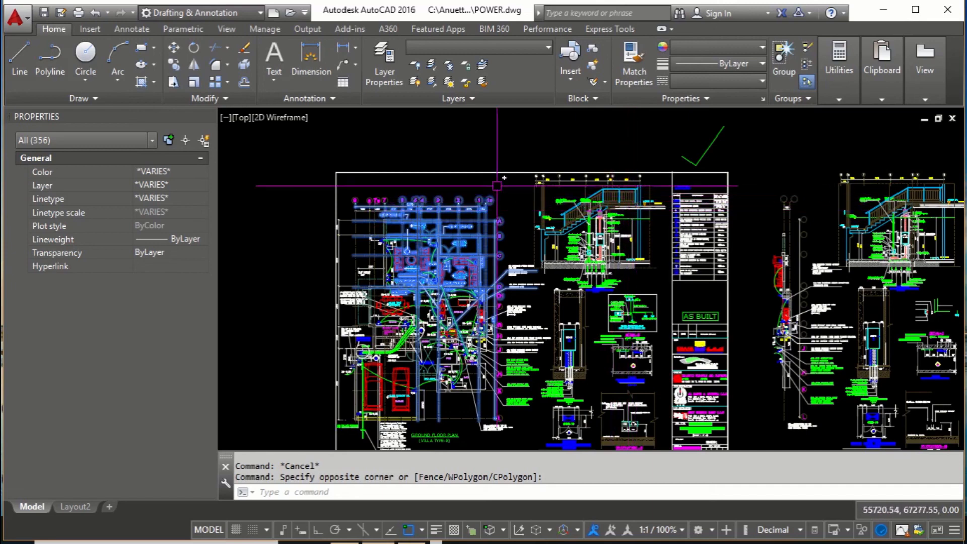
pyautogui.scroll(-3, 484, 208)
pyautogui.scroll(1, 484, 211)
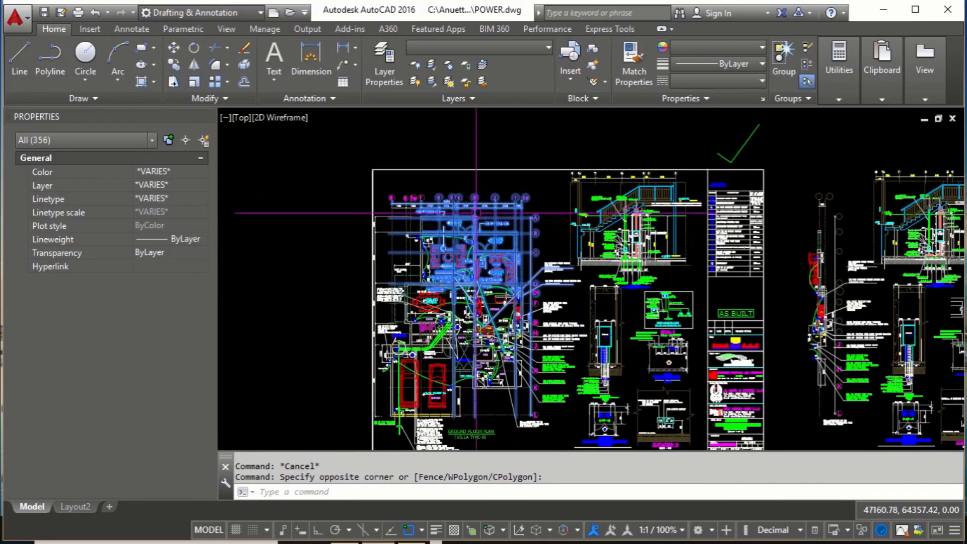
pyautogui.scroll(1, 514, 206)
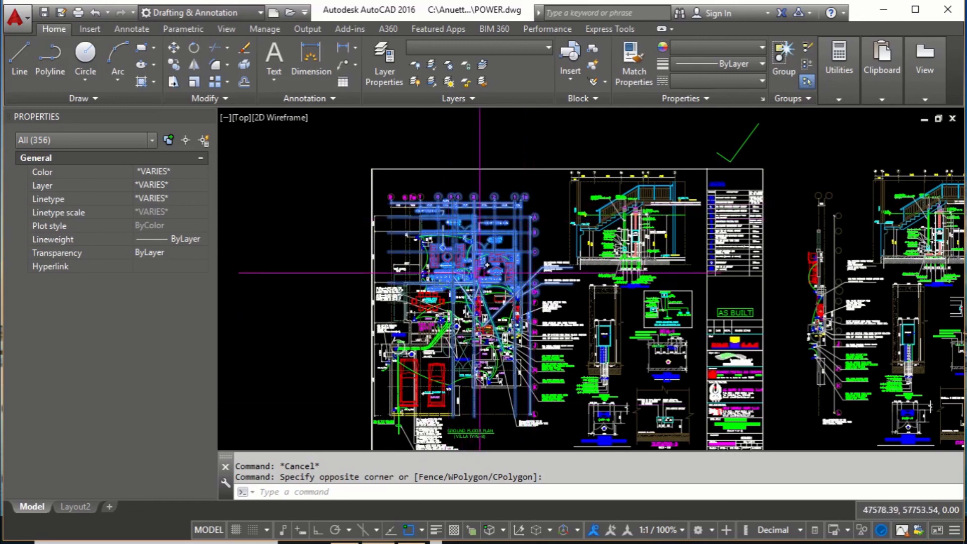
pyautogui.moveTo(481, 262); pyautogui.dragTo(445, 239, button='middle')
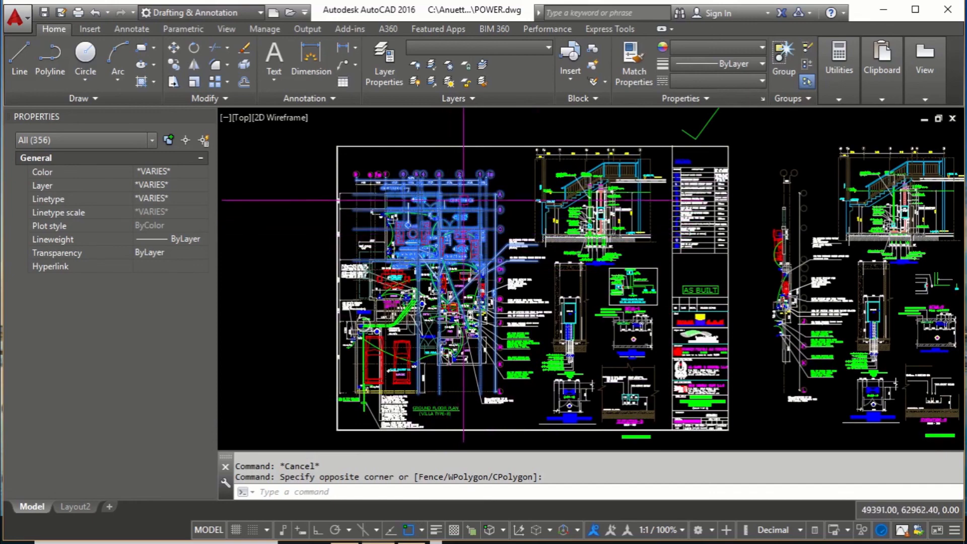
pyautogui.moveTo(455, 184); pyautogui.dragTo(458, 203, button='middle')
pyautogui.scroll(-3, 563, 291)
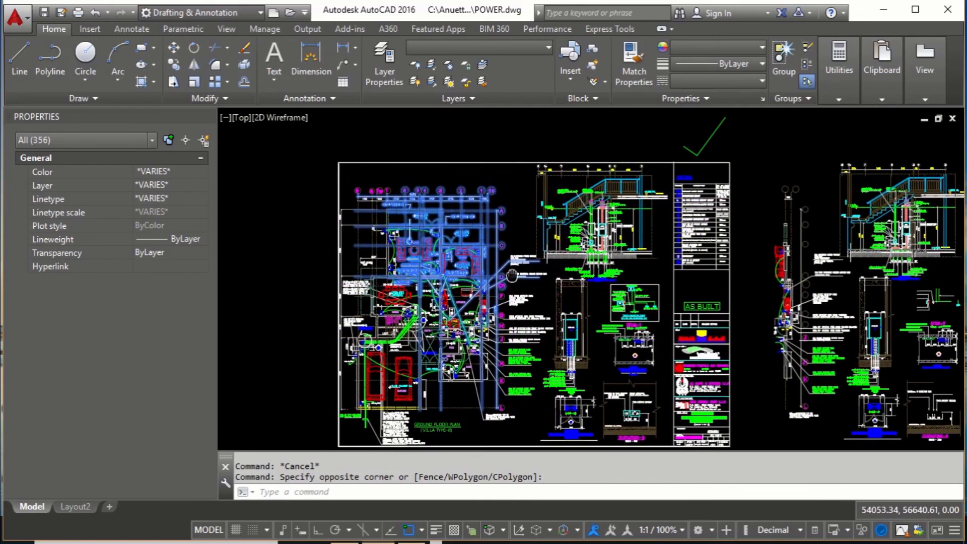
pyautogui.scroll(3, 502, 237)
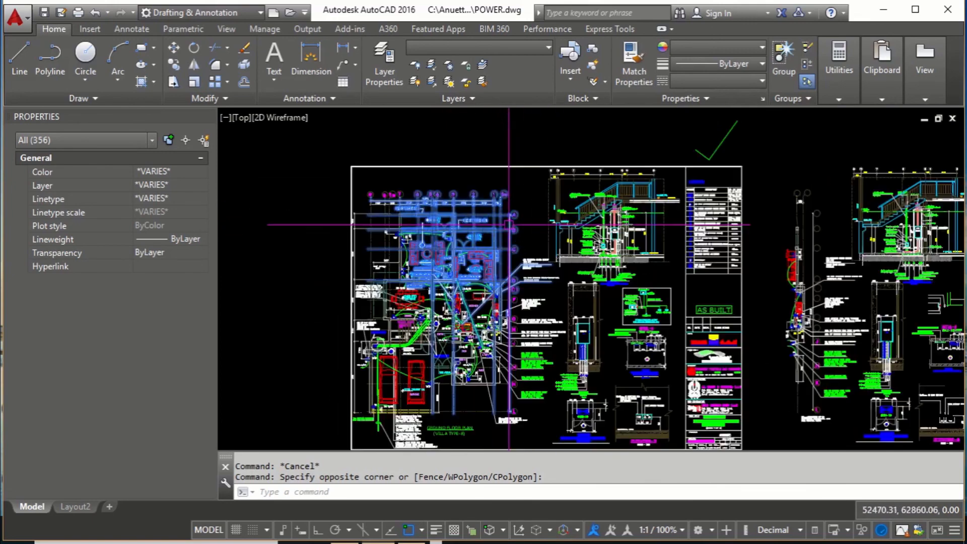